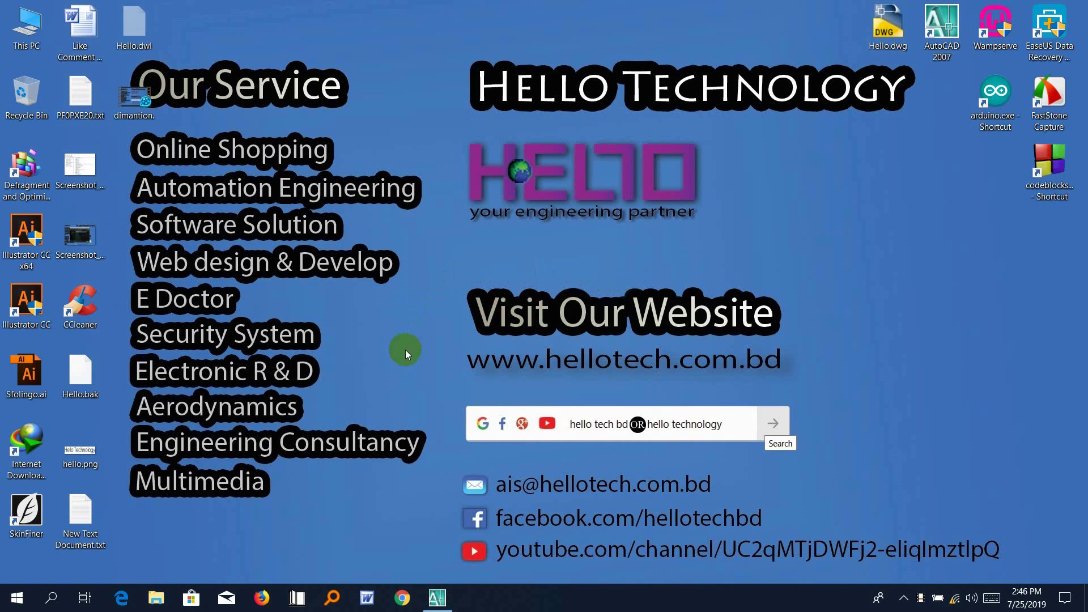
- Bring the Hello.dwg drawing to the front and try out the Fillet command from the Modify menu
left_click(437, 598)
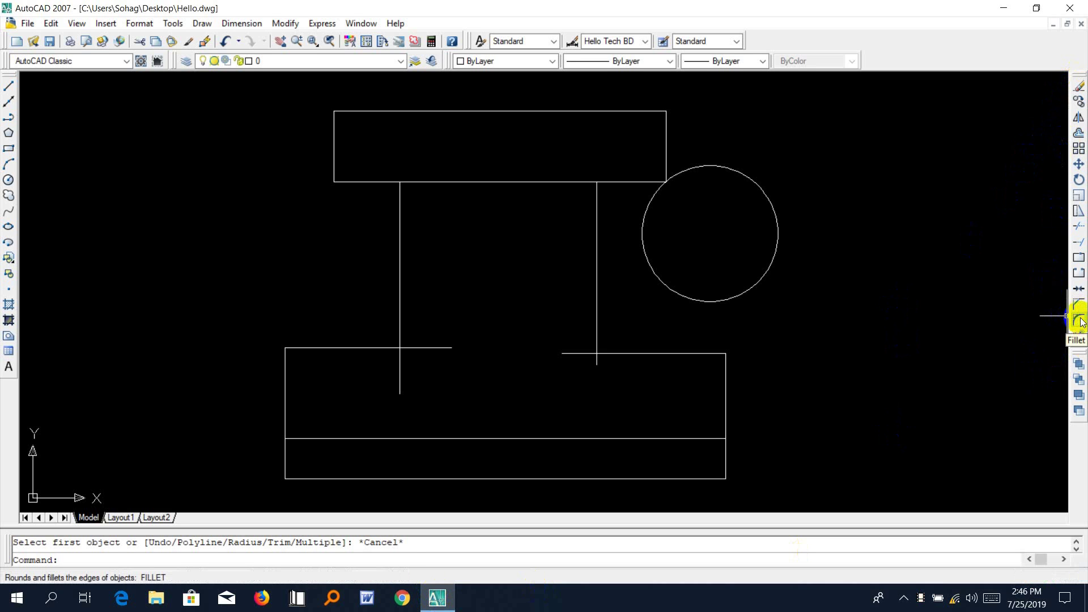
left_click(1080, 320)
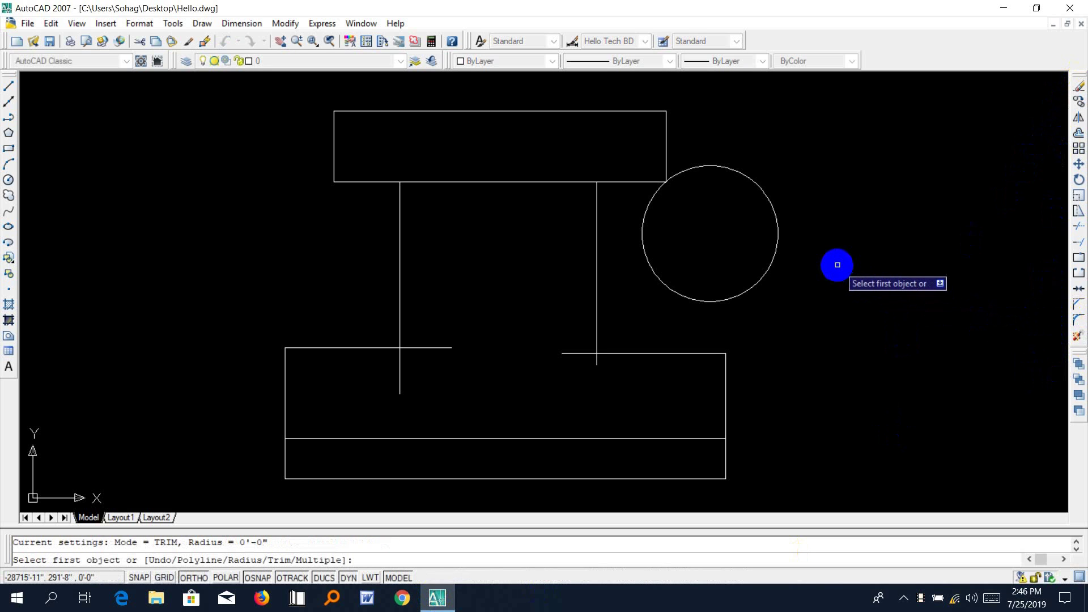
key("Escape")
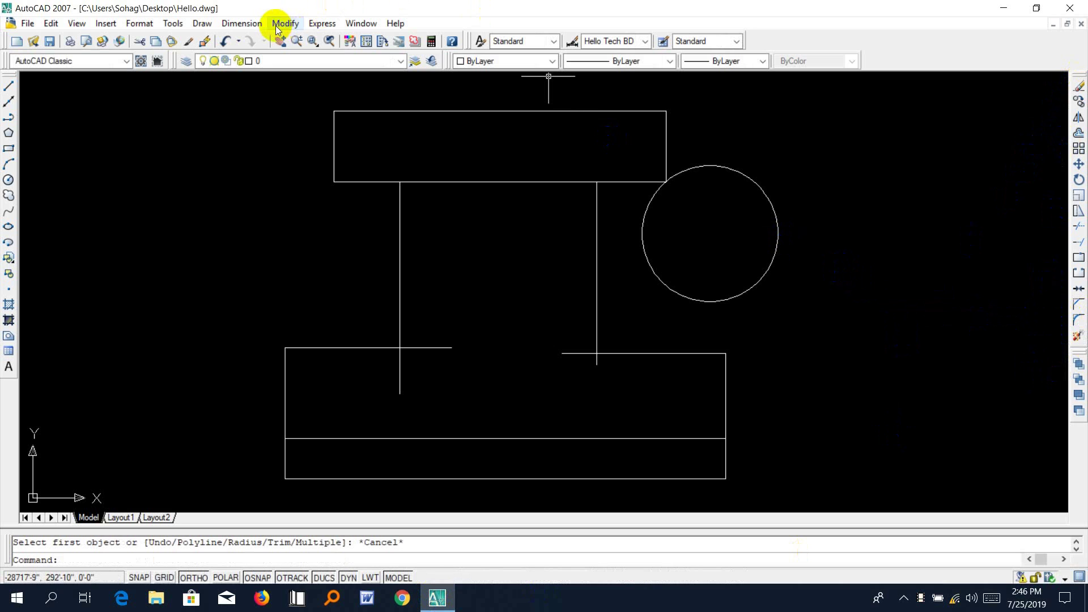
left_click(284, 23)
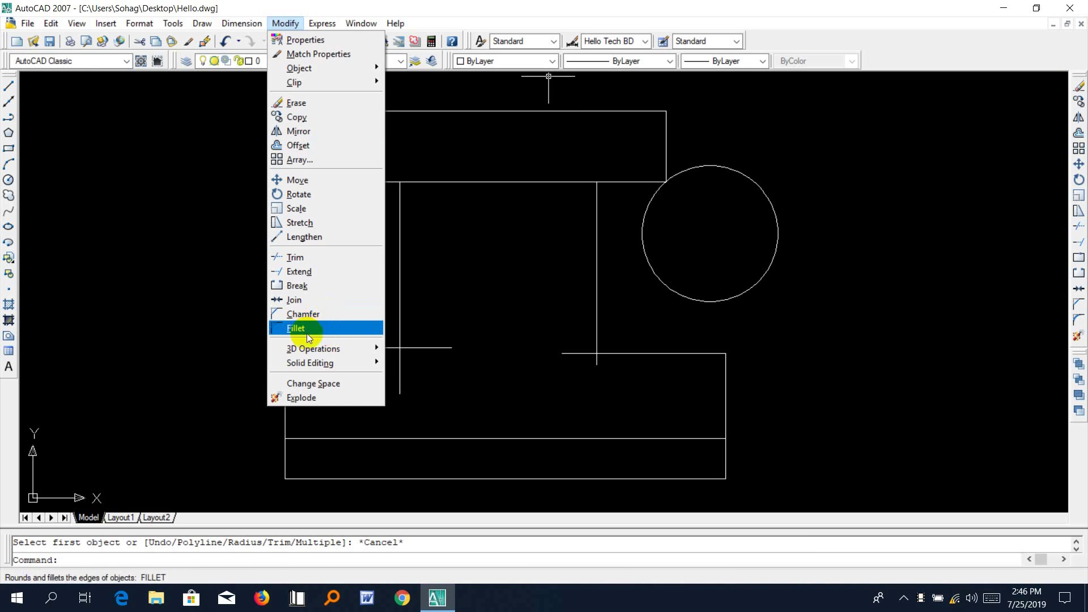
left_click(307, 329)
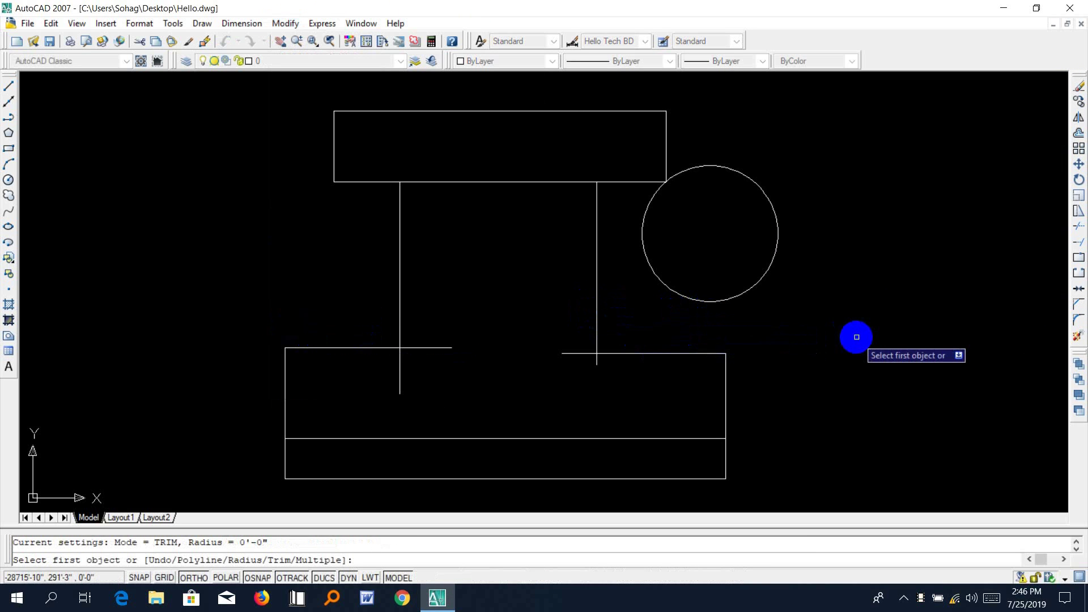
key("Escape")
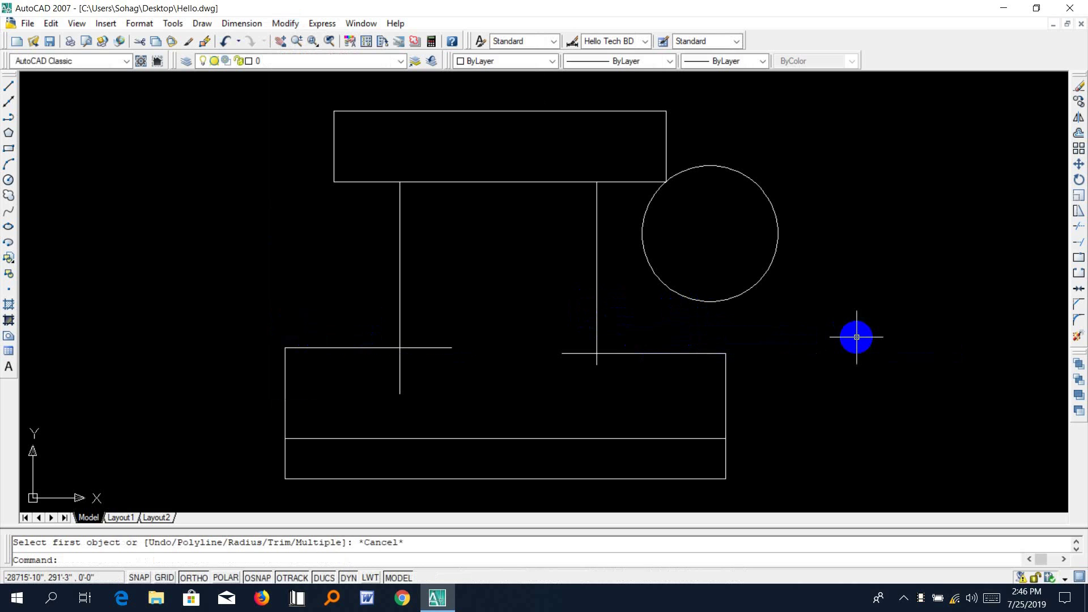
type("f")
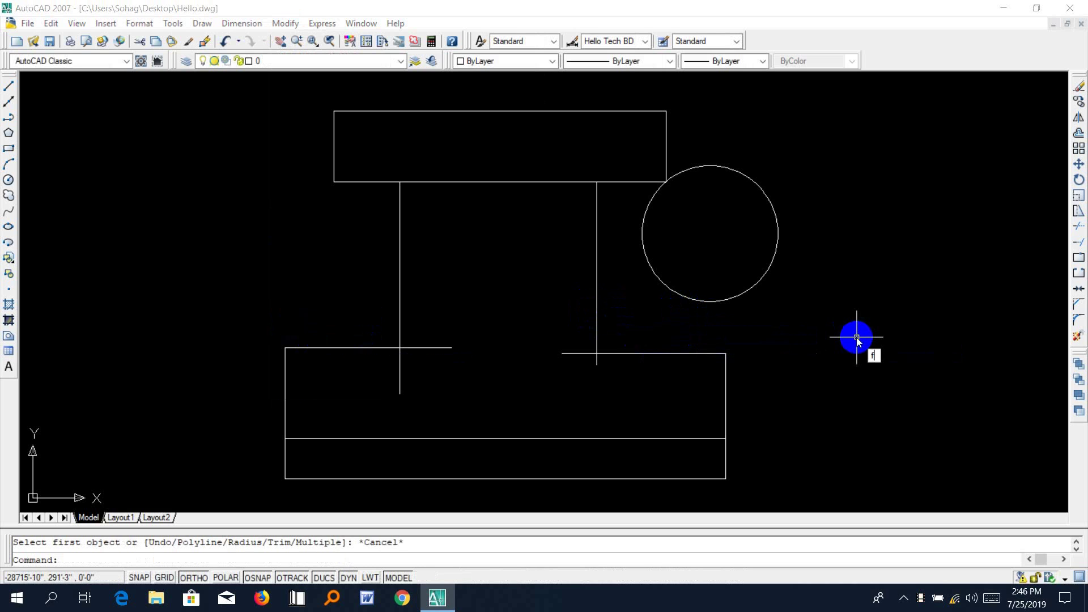
key("Return")
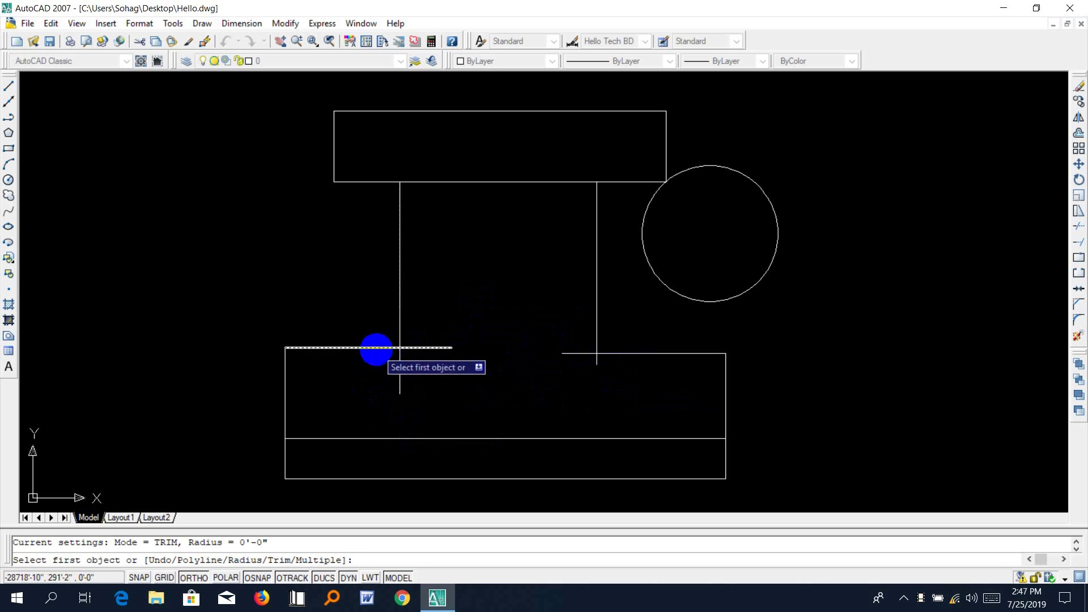
left_click(373, 348)
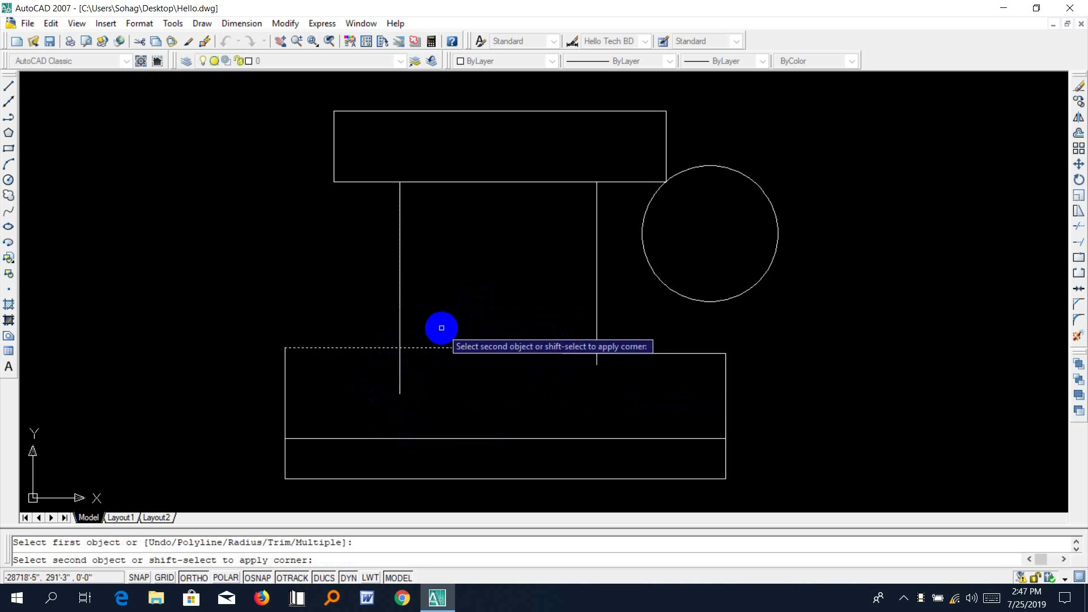
left_click(400, 323)
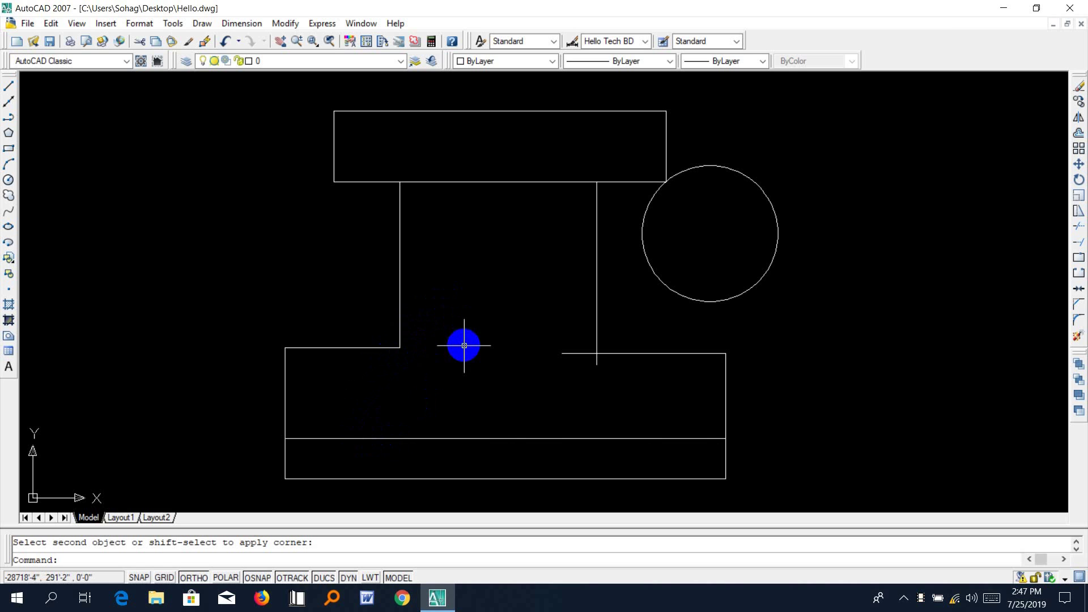
key("ctrl+z")
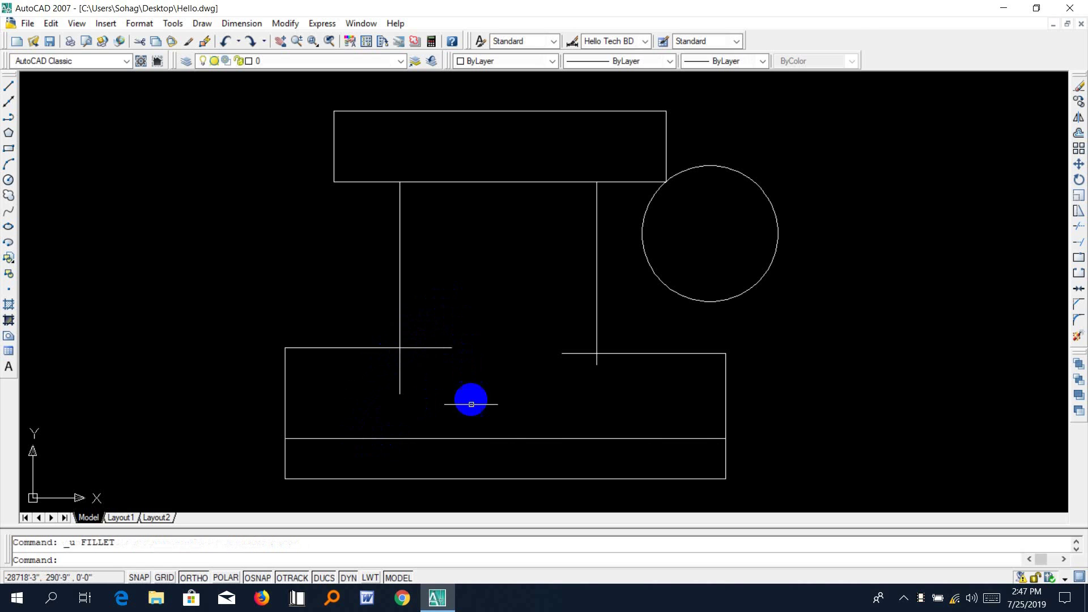
type("f")
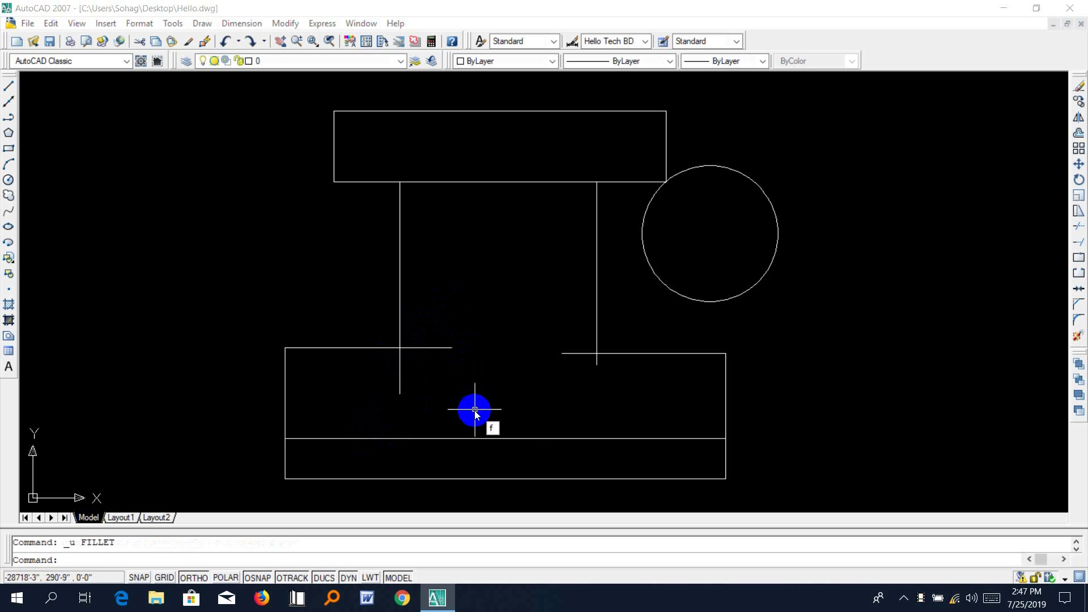
- Set the fillet radius to 4 and round the corner between the left horizontal line and left upright
key("Return")
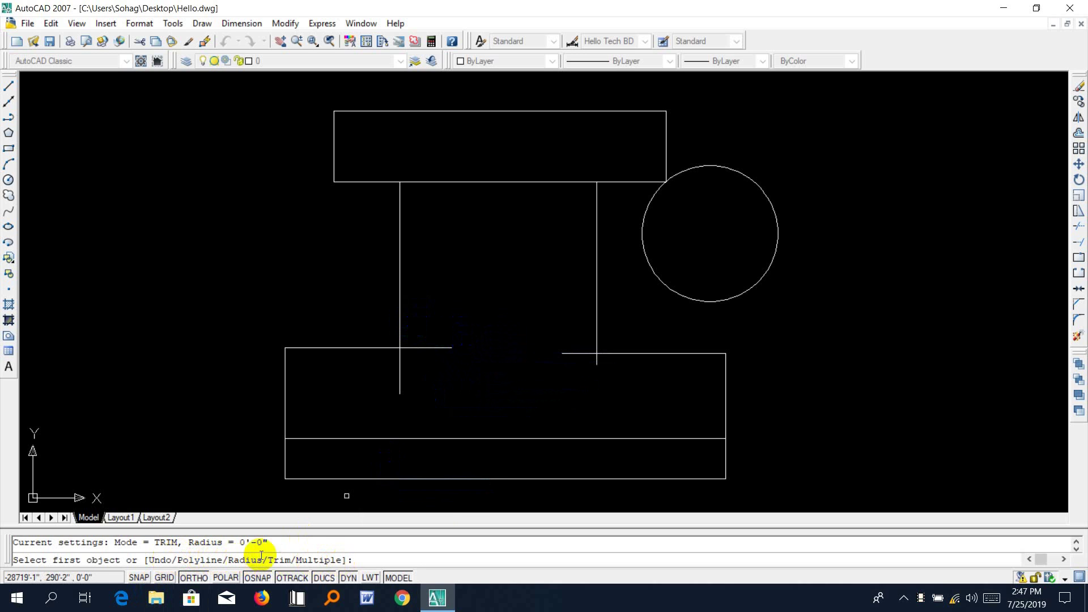
type("r")
key("Return")
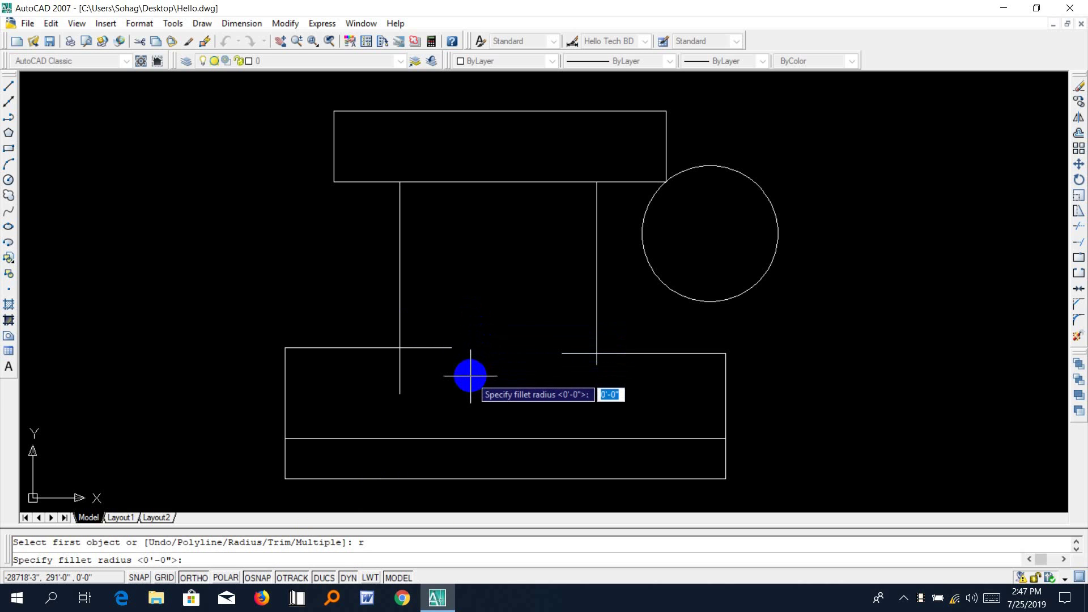
type("4")
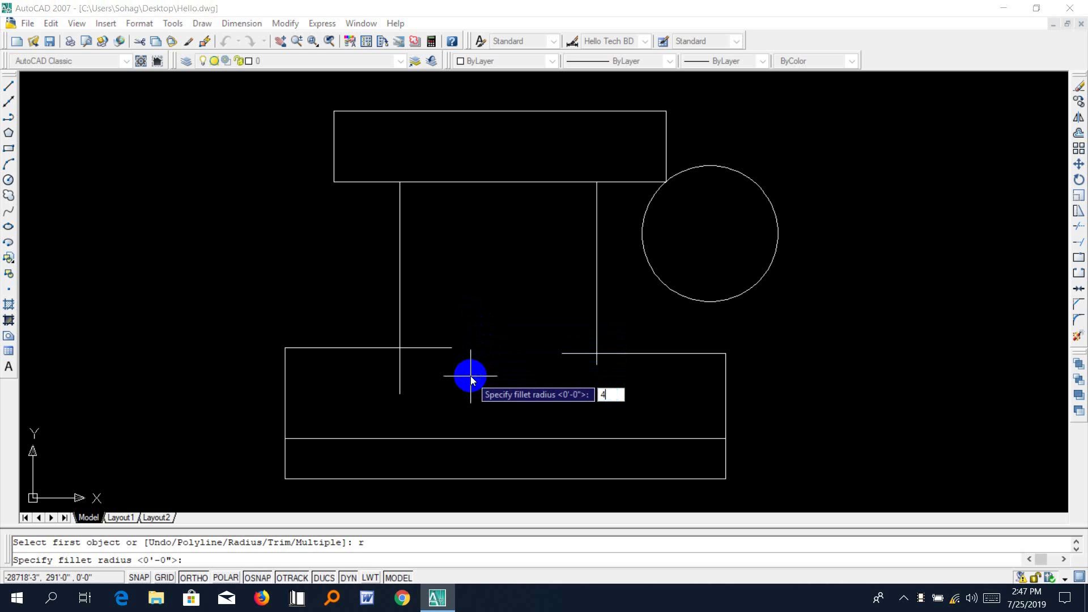
key("Return")
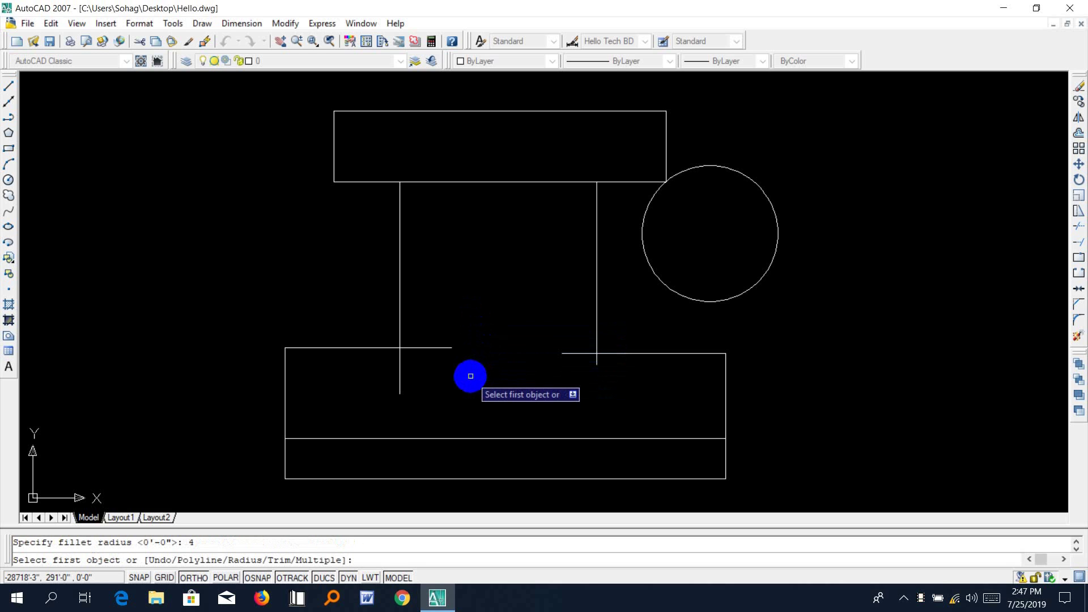
left_click(350, 346)
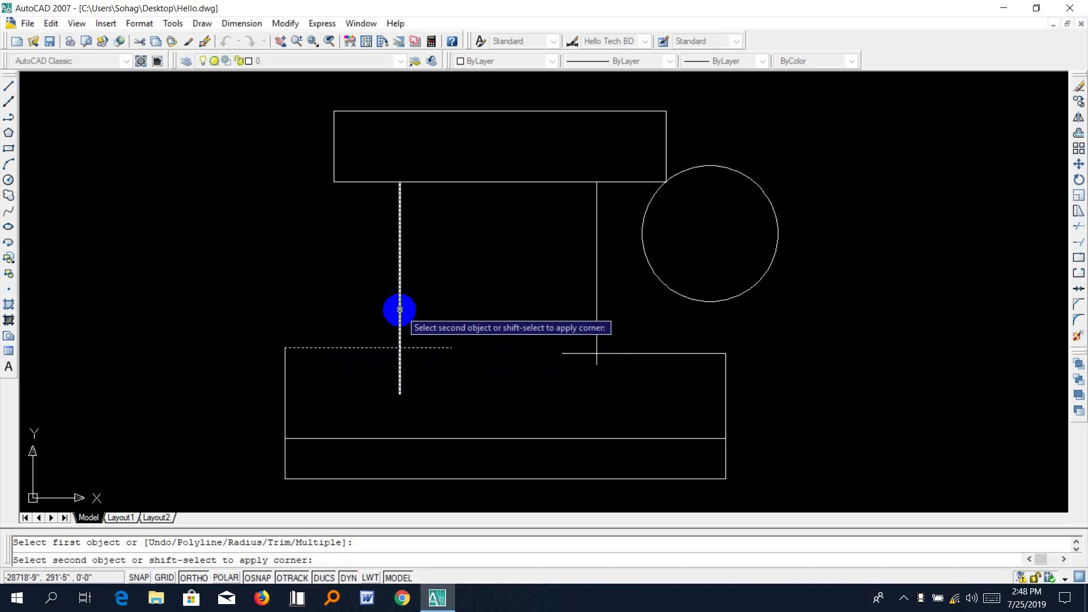
left_click(399, 309)
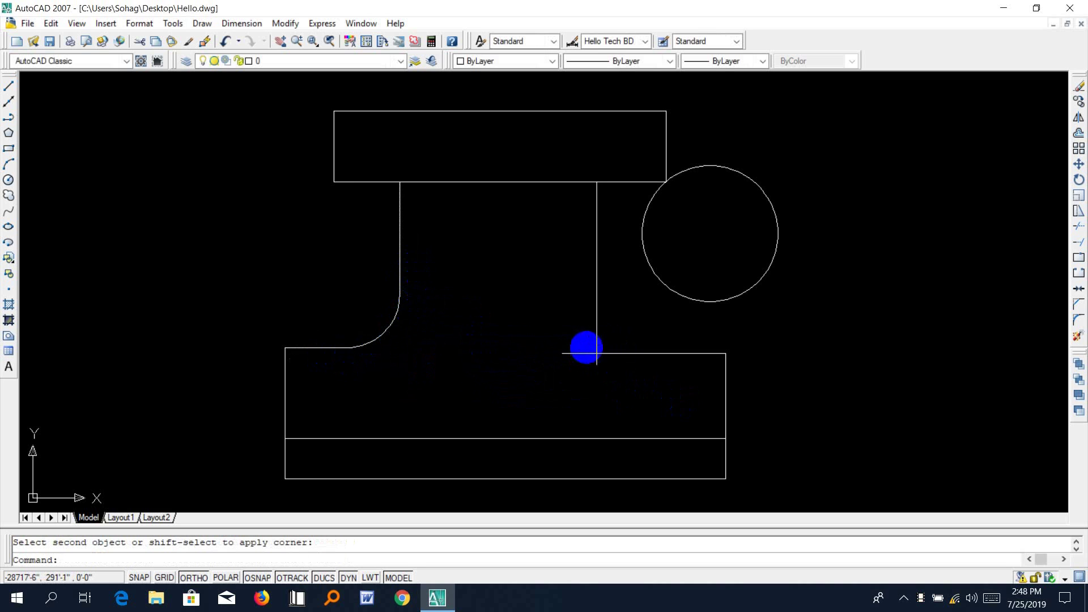
- Fillet the right upright into the right horizontal line with the same 4-inch radius
type("f")
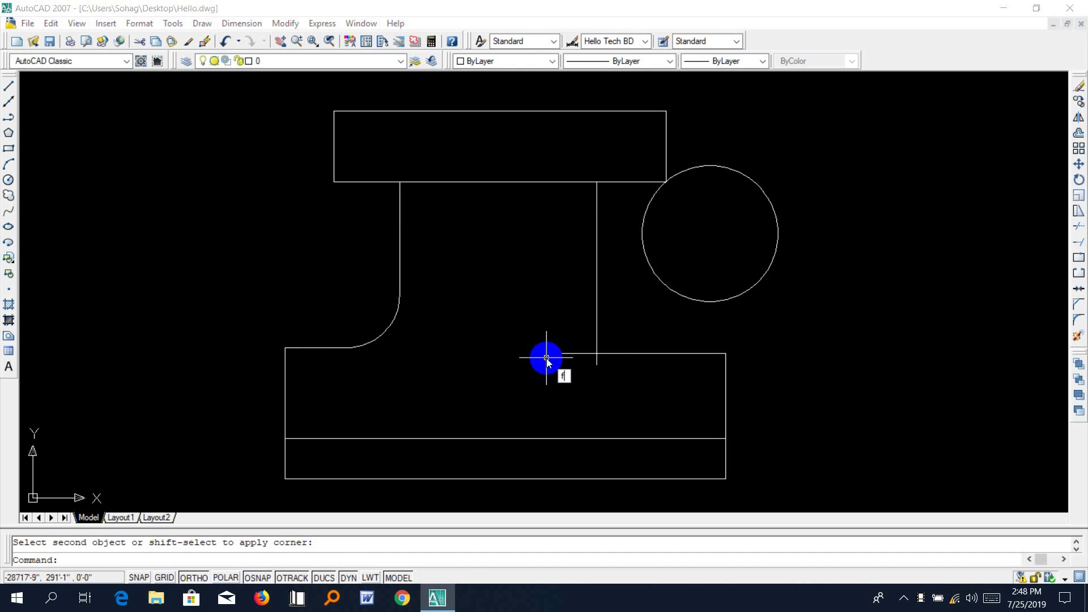
key("Return")
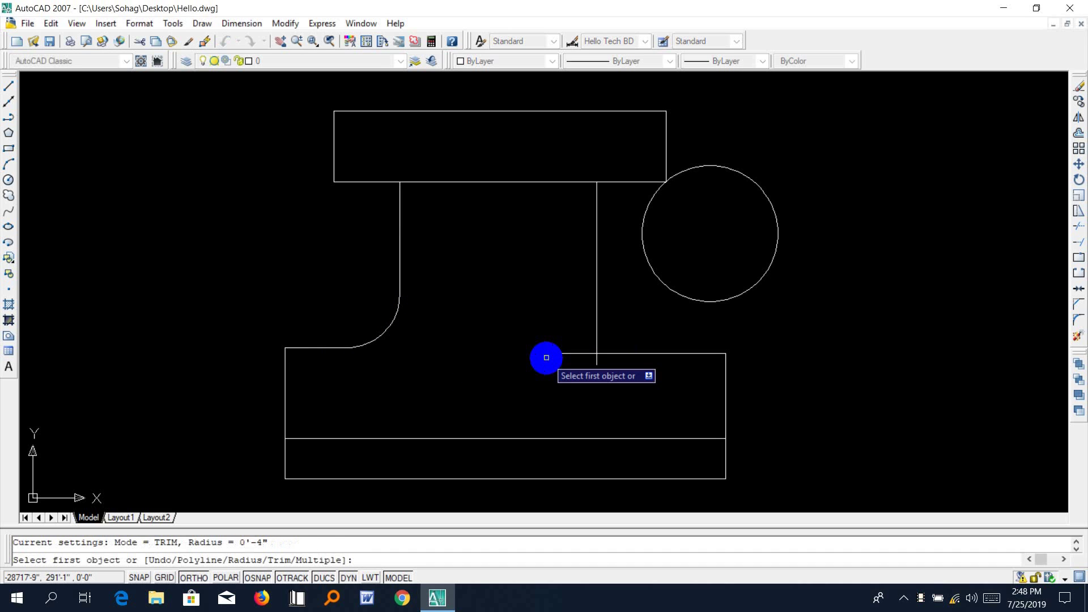
type("r")
key("Return")
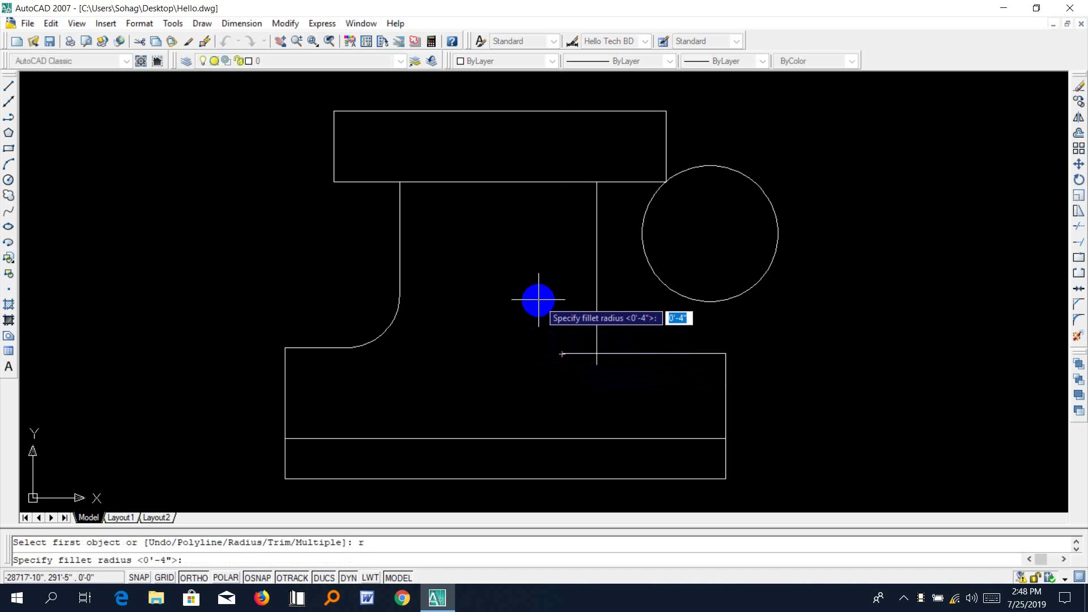
key("Return")
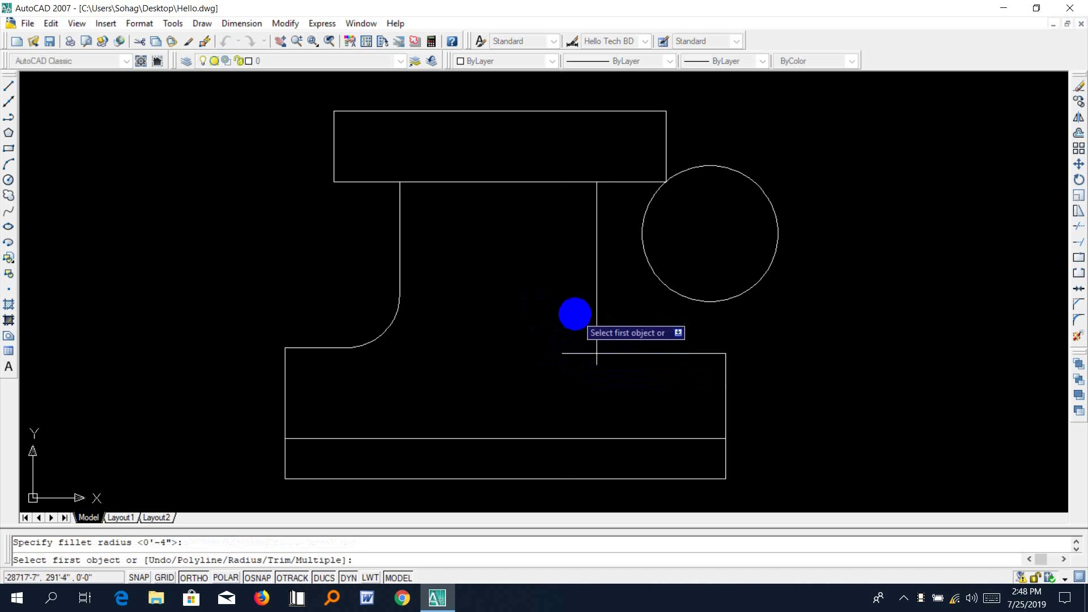
left_click(597, 317)
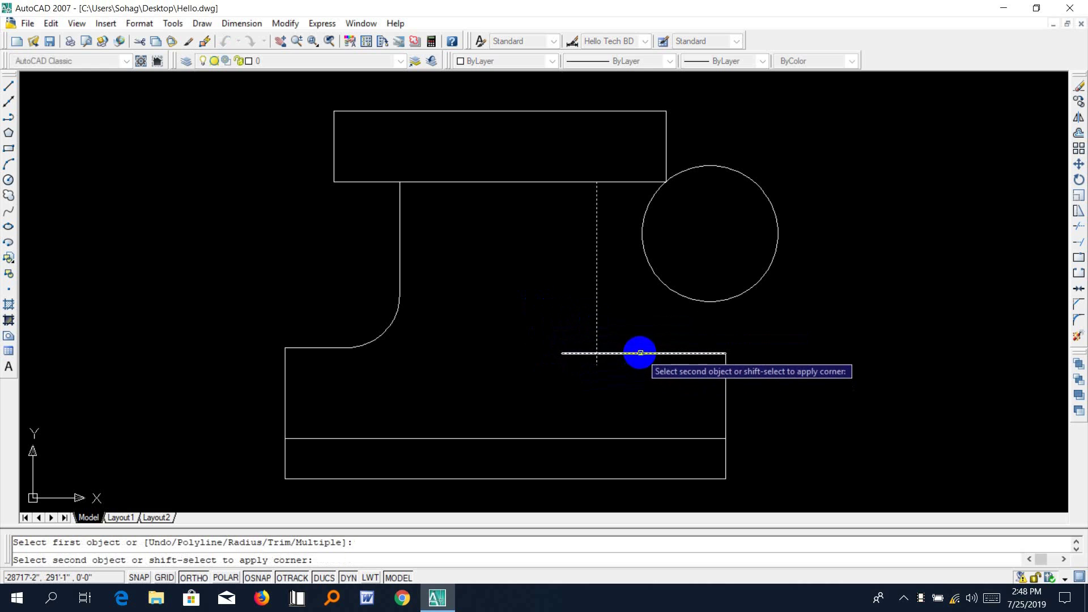
left_click(640, 355)
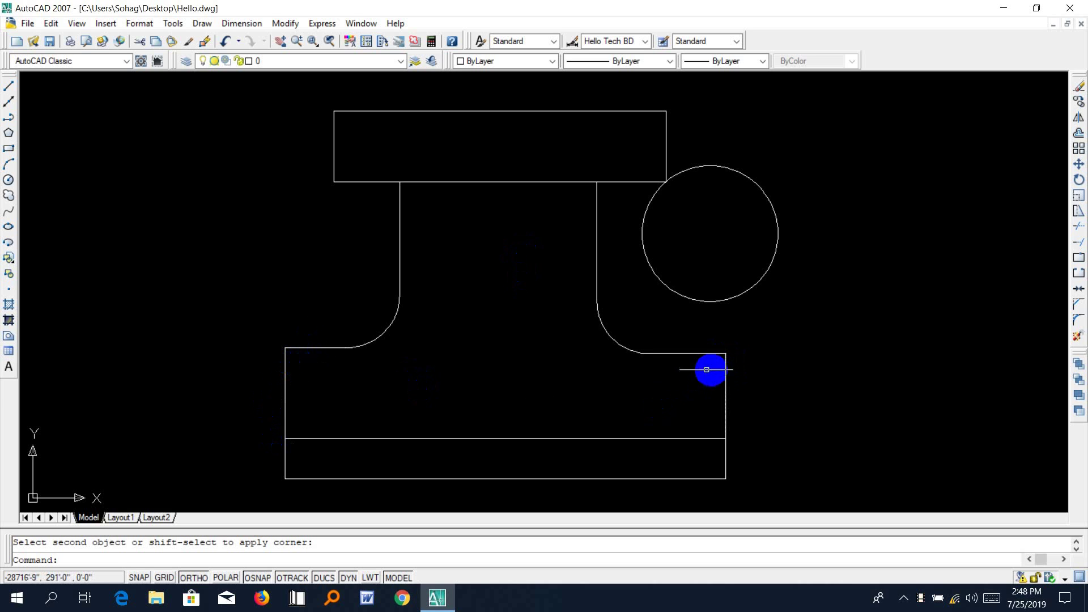
- Fillet the lower block's left outer edge into its top line at radius 4
type("f")
key("Return")
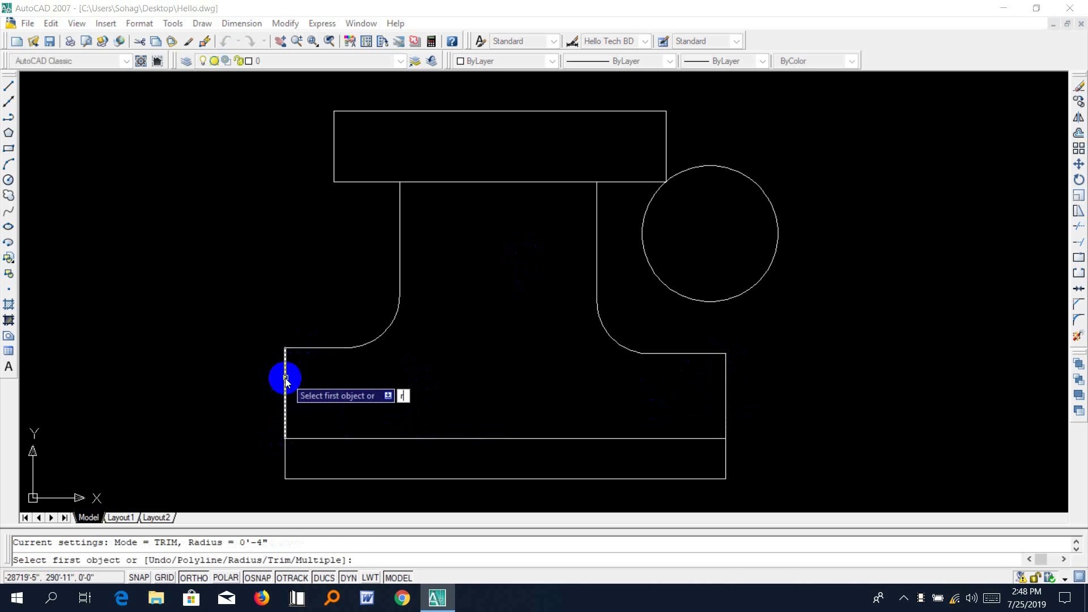
type("r")
key("Return")
key("Return")
left_click(285, 377)
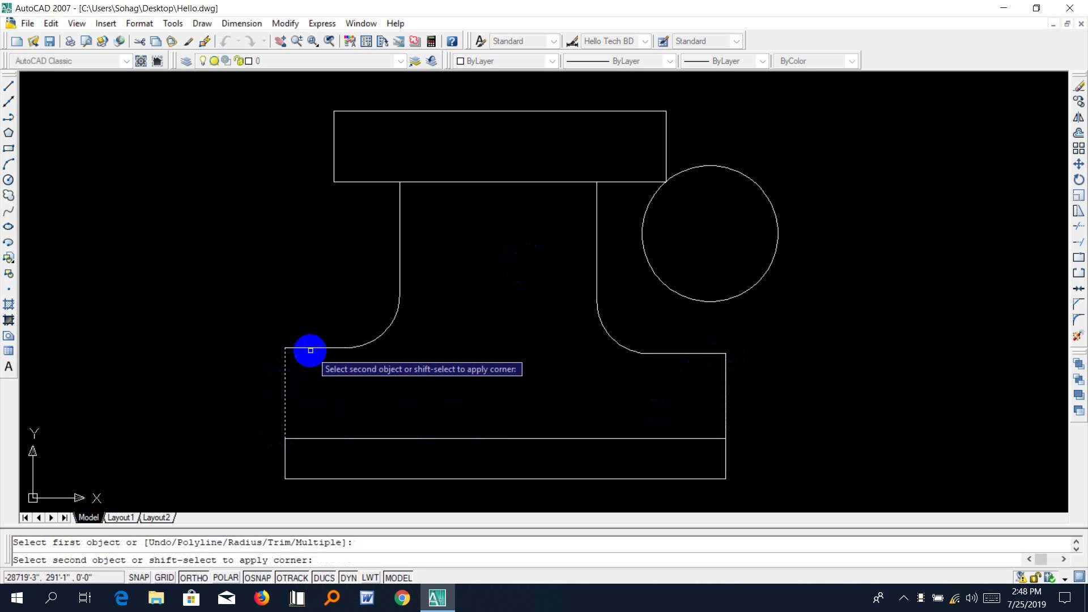
left_click(311, 346)
left_click(311, 347)
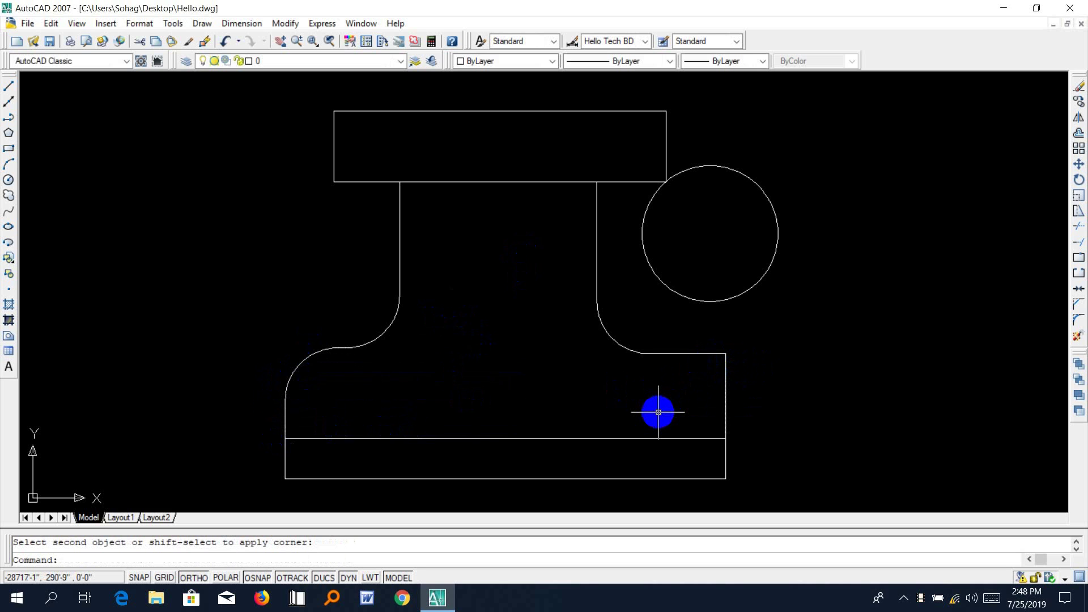
type("f")
- Fillet the right ledge line into the right vertical edge at radius 4
key("Return")
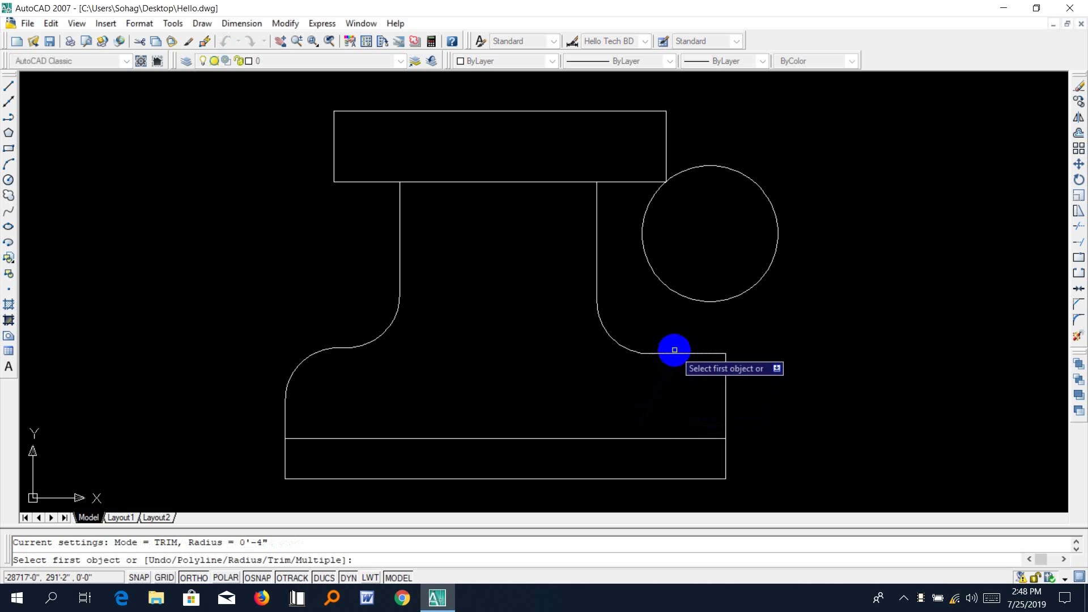
type("r")
key("Return")
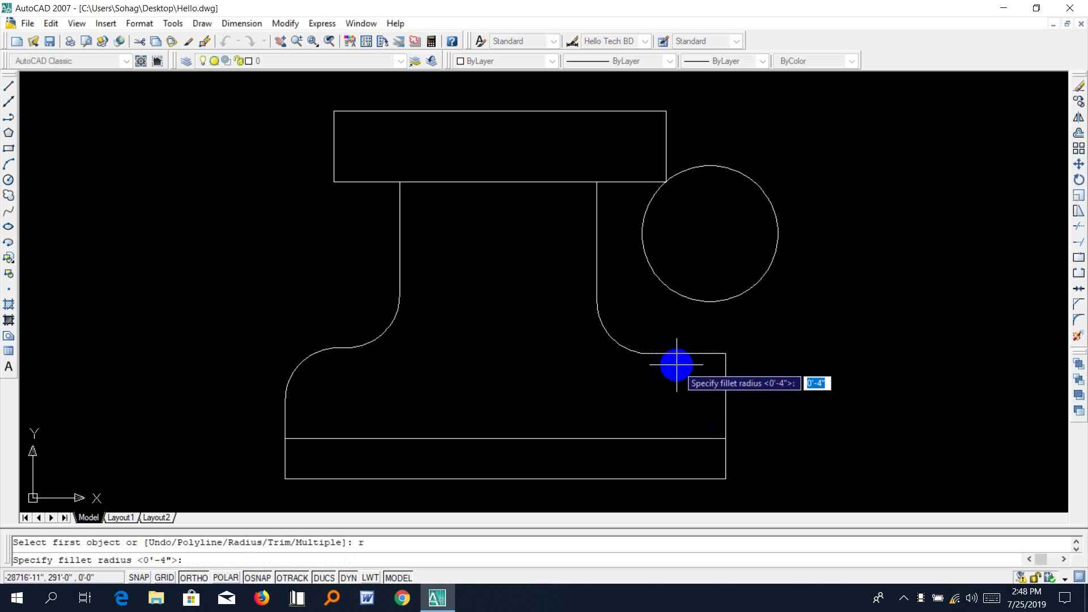
key("Return")
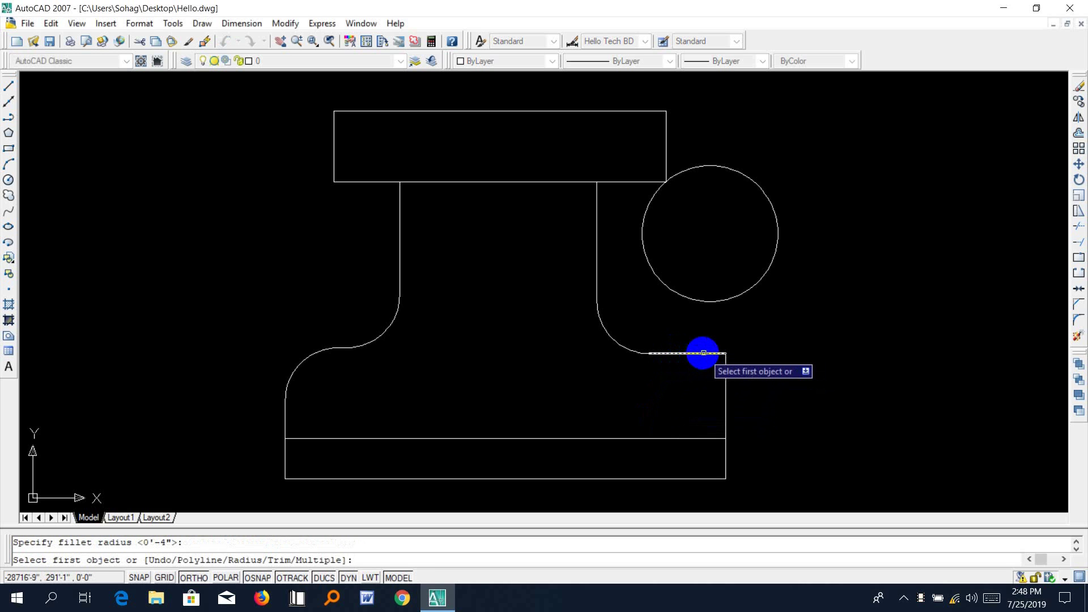
left_click(708, 354)
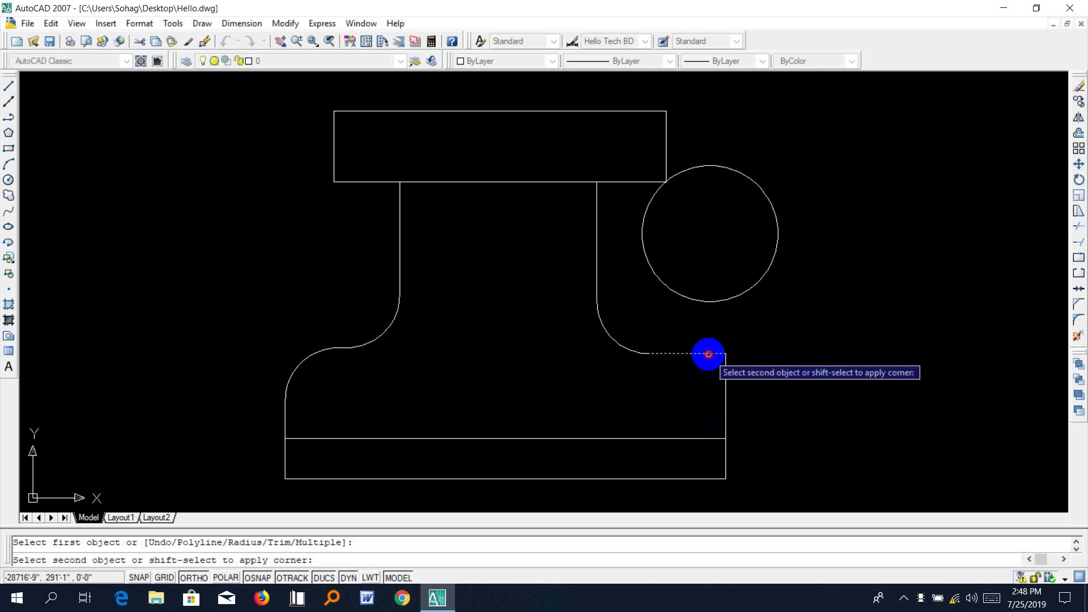
left_click(724, 373)
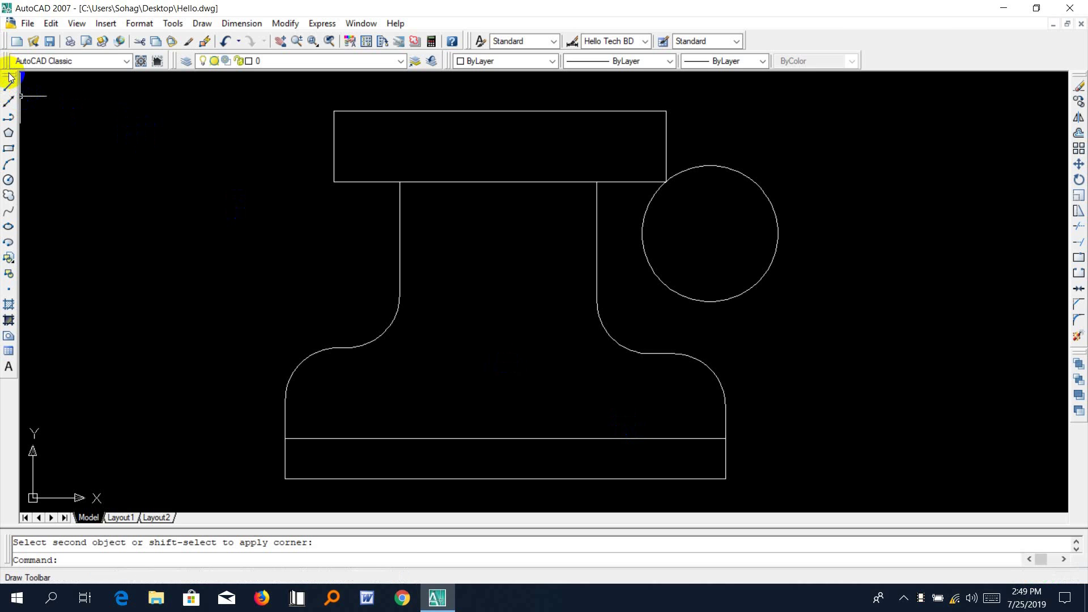
left_click(9, 305)
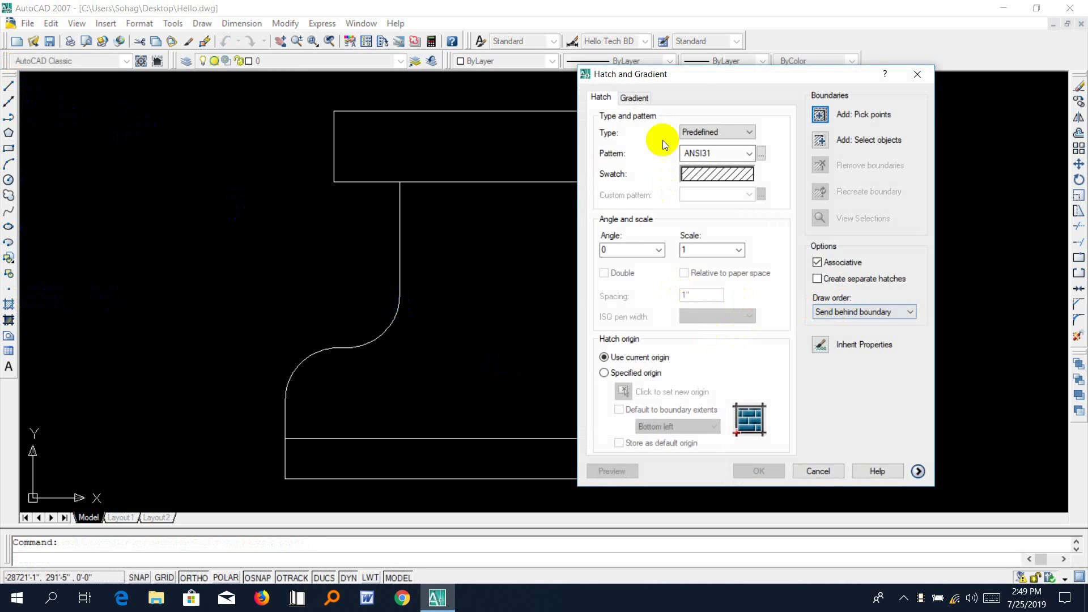
left_click(916, 75)
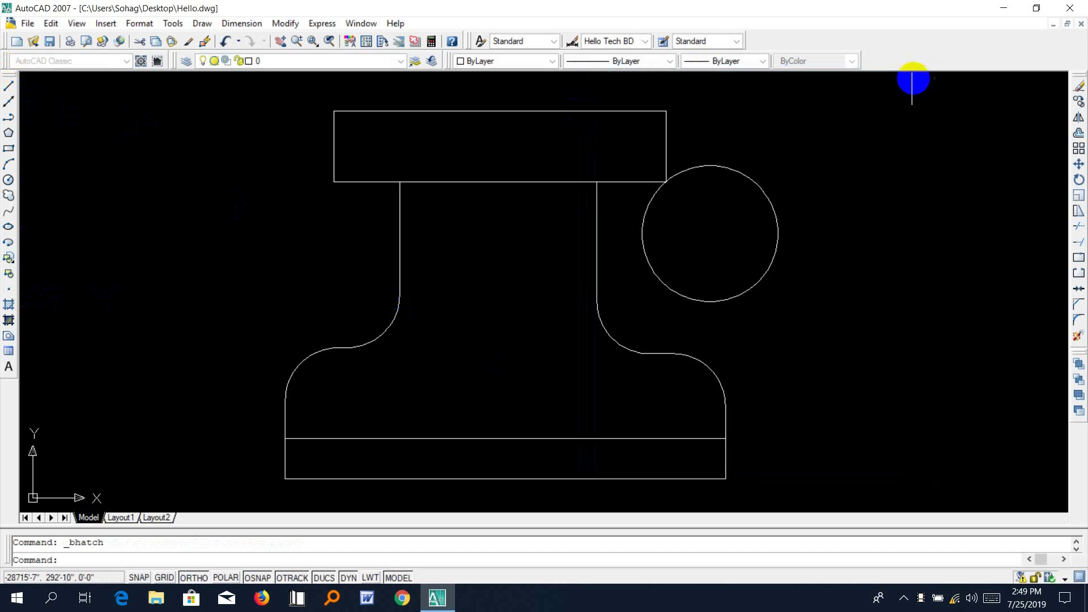
left_click(244, 24)
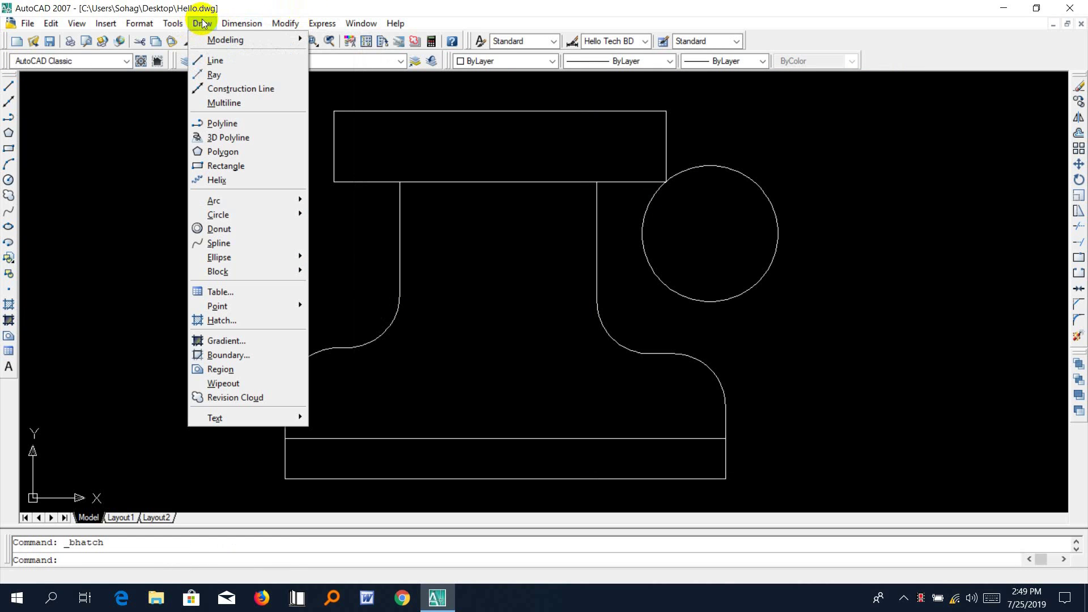
left_click(233, 323)
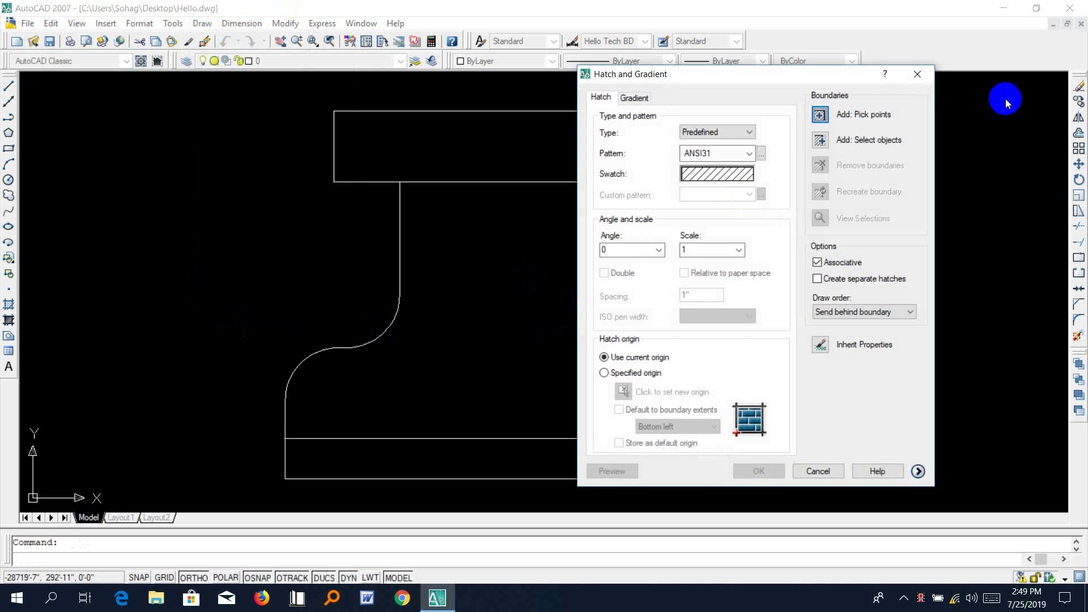
left_click(917, 75)
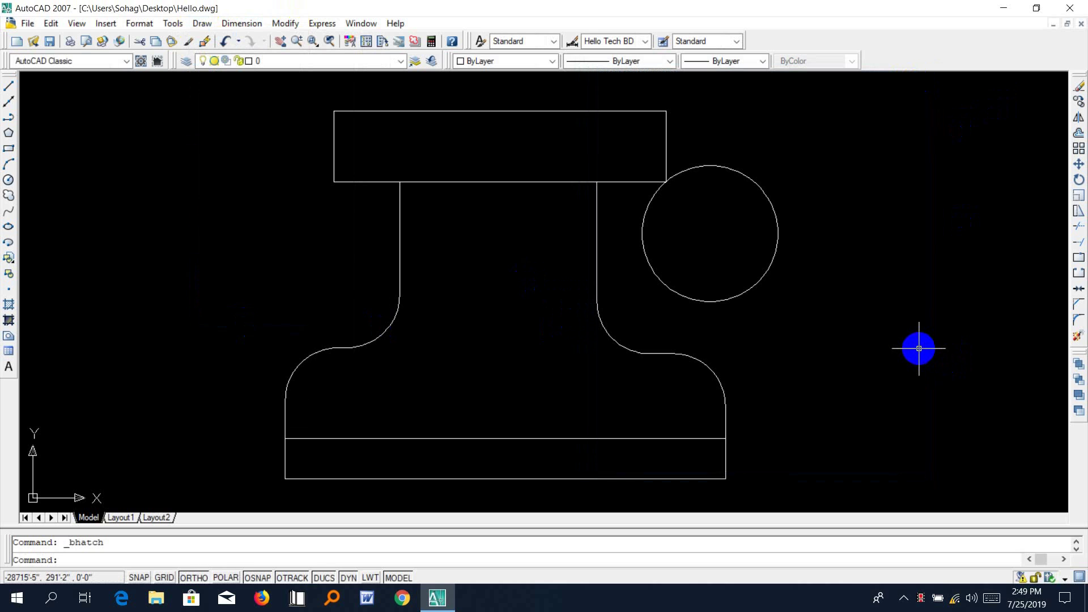
- Start a hatch and choose the AR-B816 brick pattern from the Other Predefined palette
type("h")
key("Return")
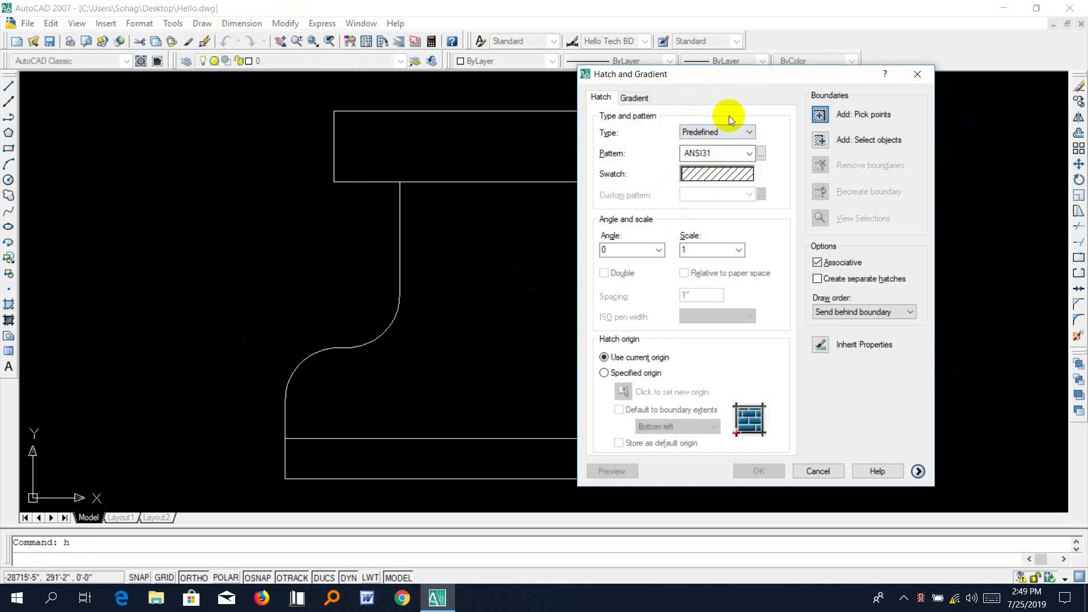
mouse_move(726, 79)
left_mouse_down()
mouse_move(375, 105)
mouse_move(288, 89)
mouse_move(831, 92)
left_mouse_up()
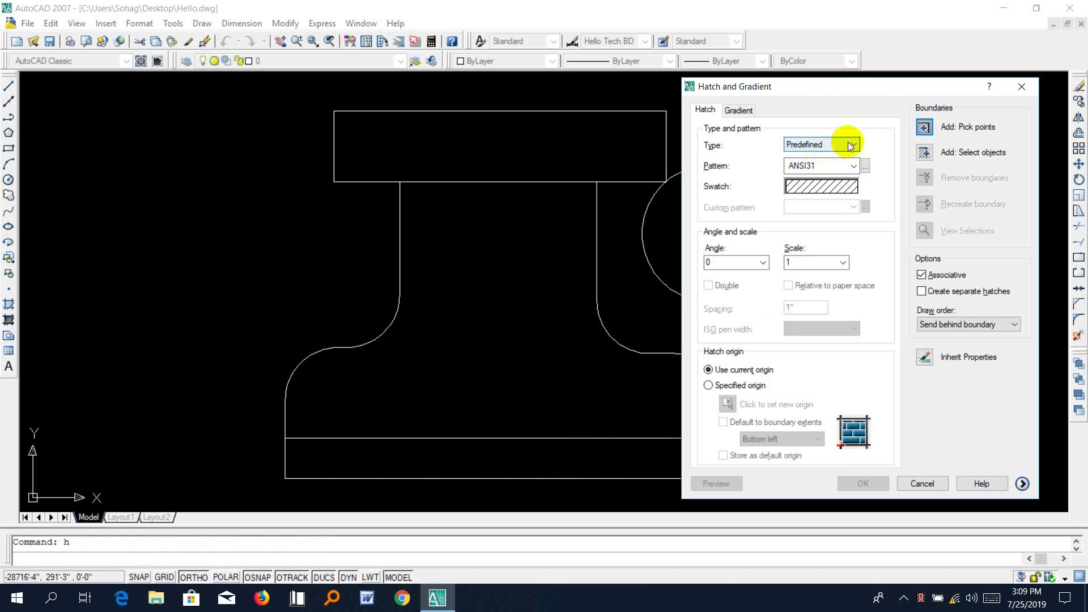
left_click(852, 147)
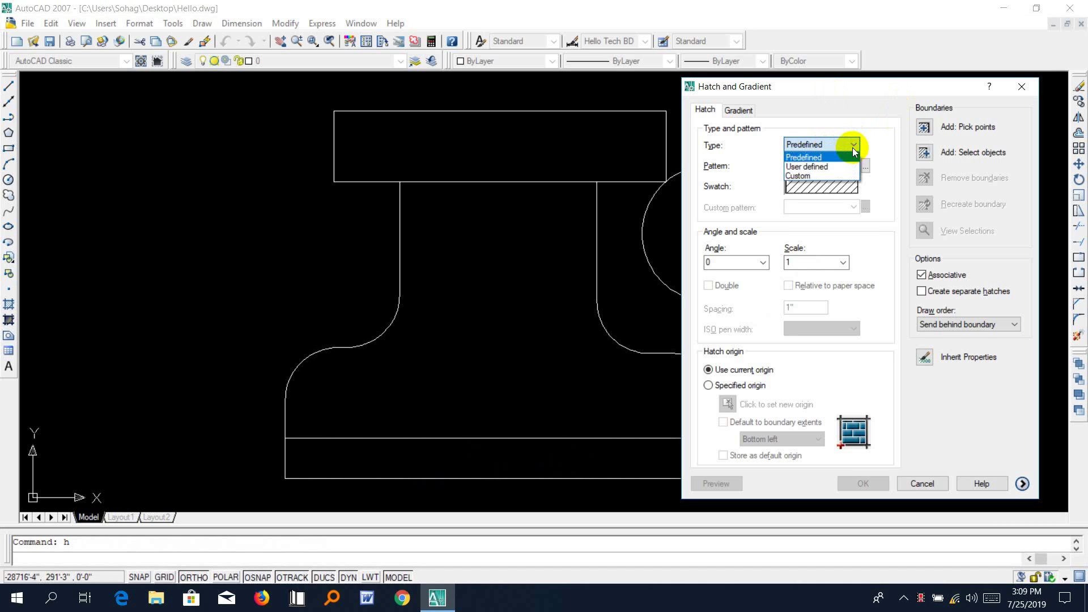
left_click(852, 147)
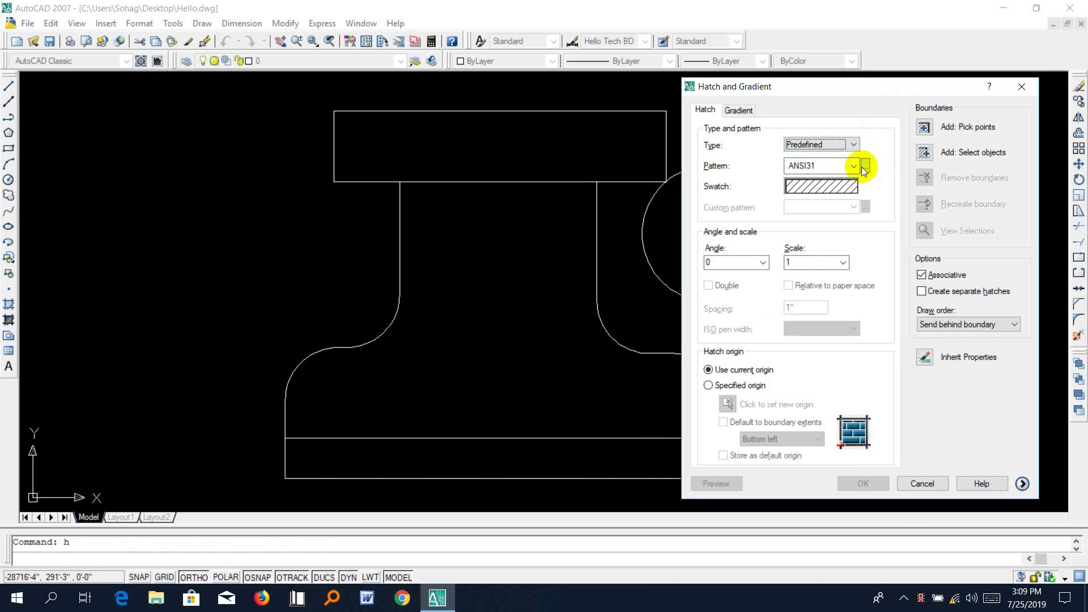
left_click(865, 166)
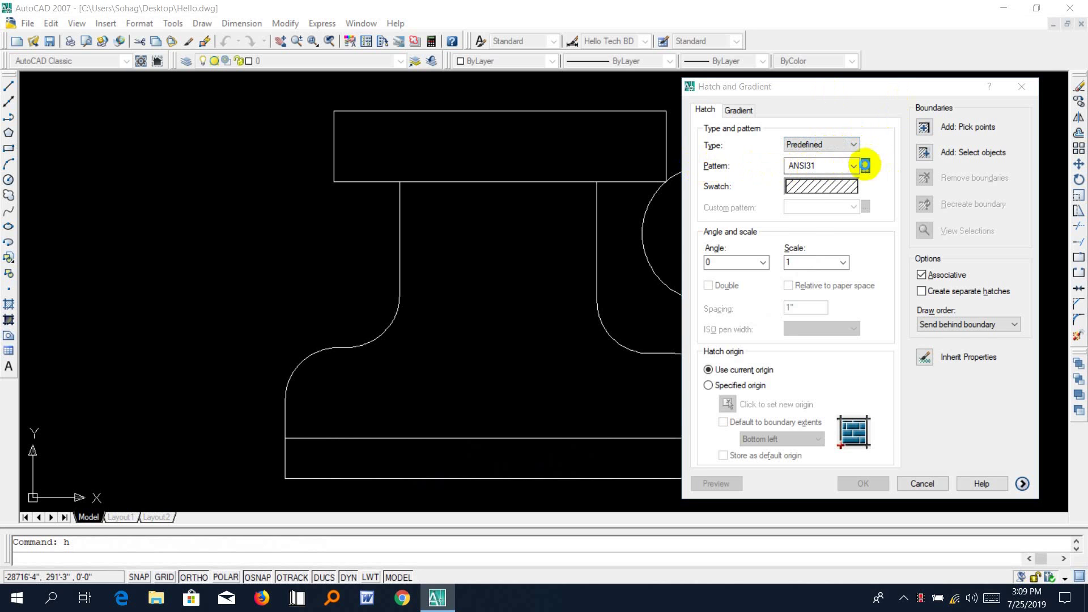
left_click(671, 156)
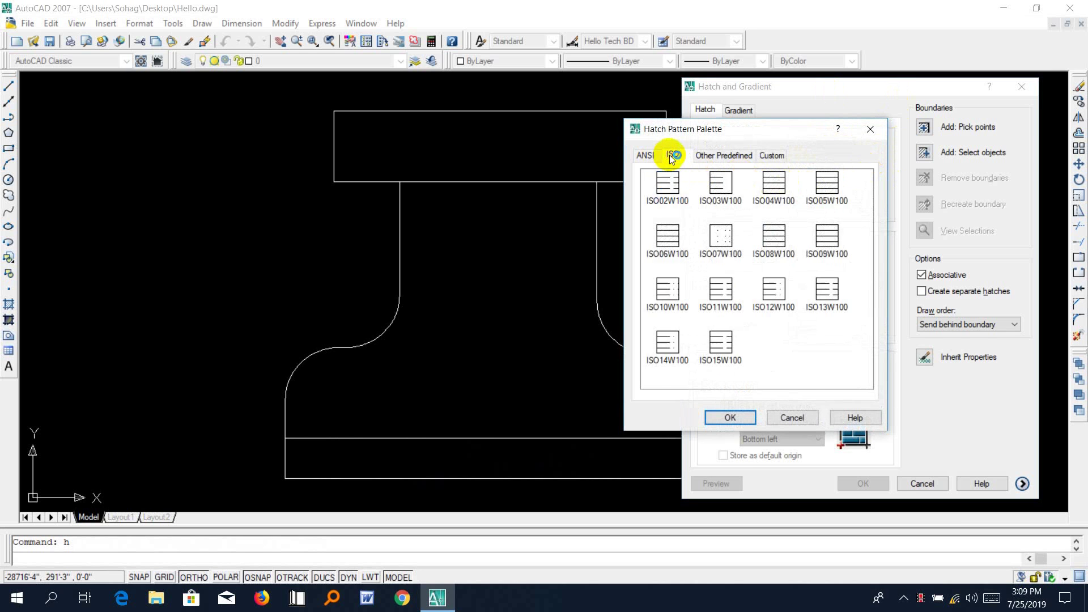
left_click(706, 156)
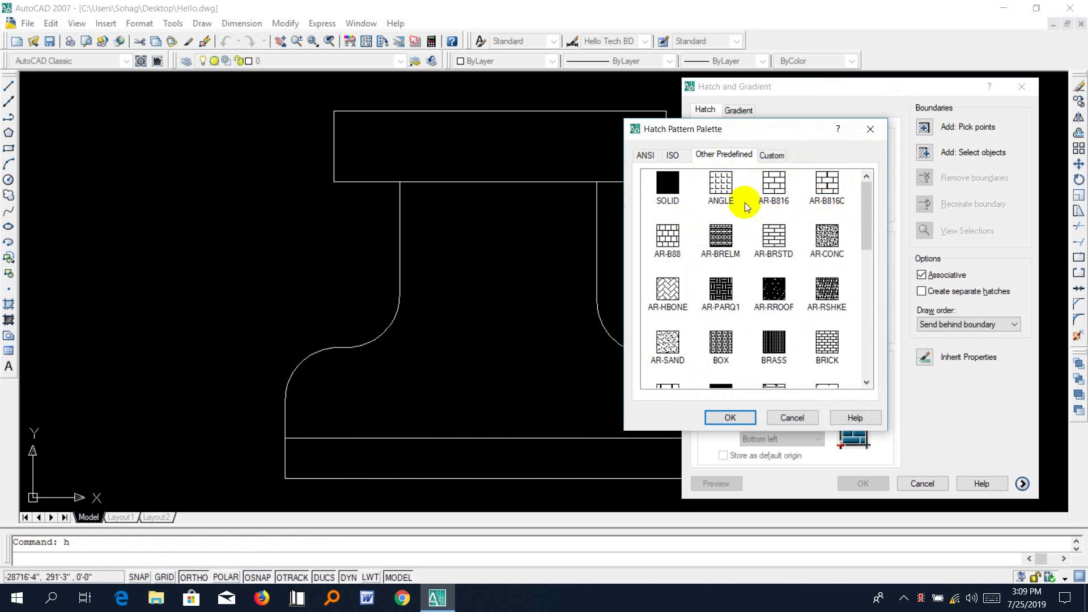
left_click(780, 183)
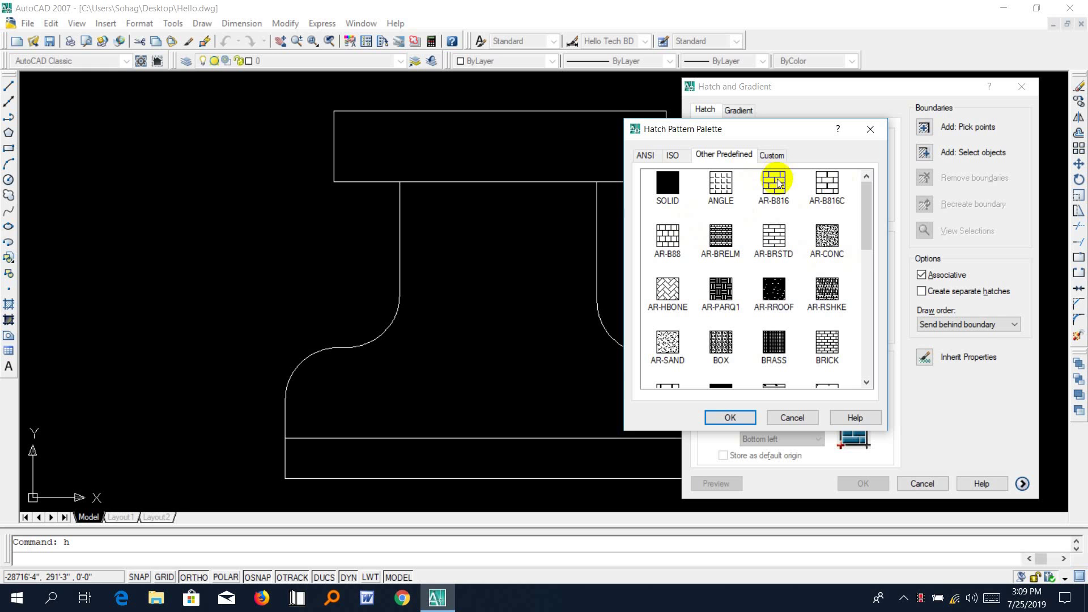
left_click(780, 182)
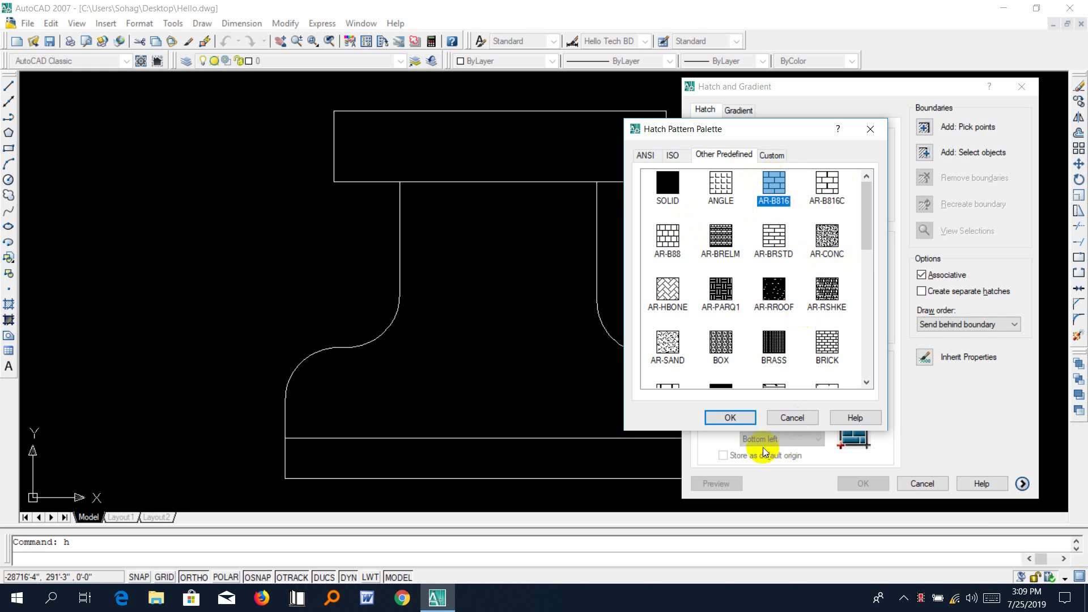
left_click(740, 416)
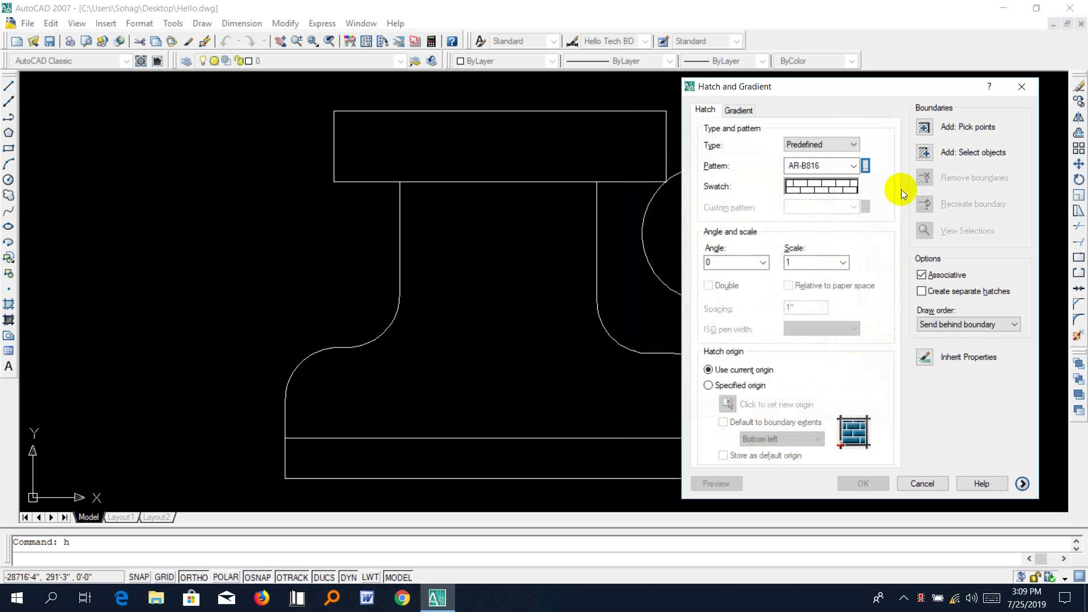
- Fill the bracket's bottom band with the AR-B816 brick hatch, preview it and accept
left_click(923, 128)
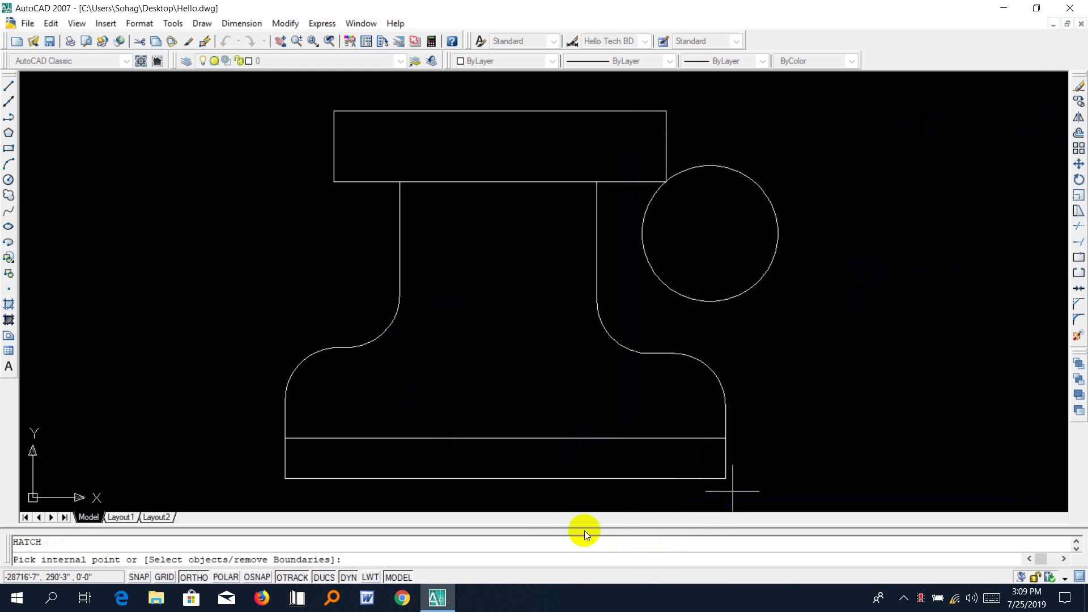
left_click(483, 456)
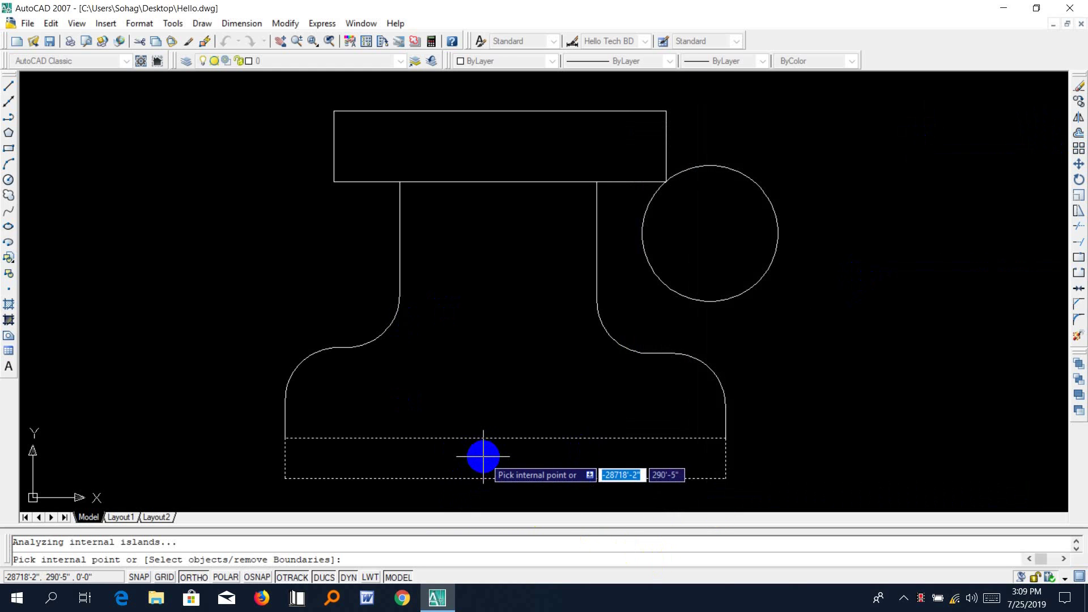
key("Return")
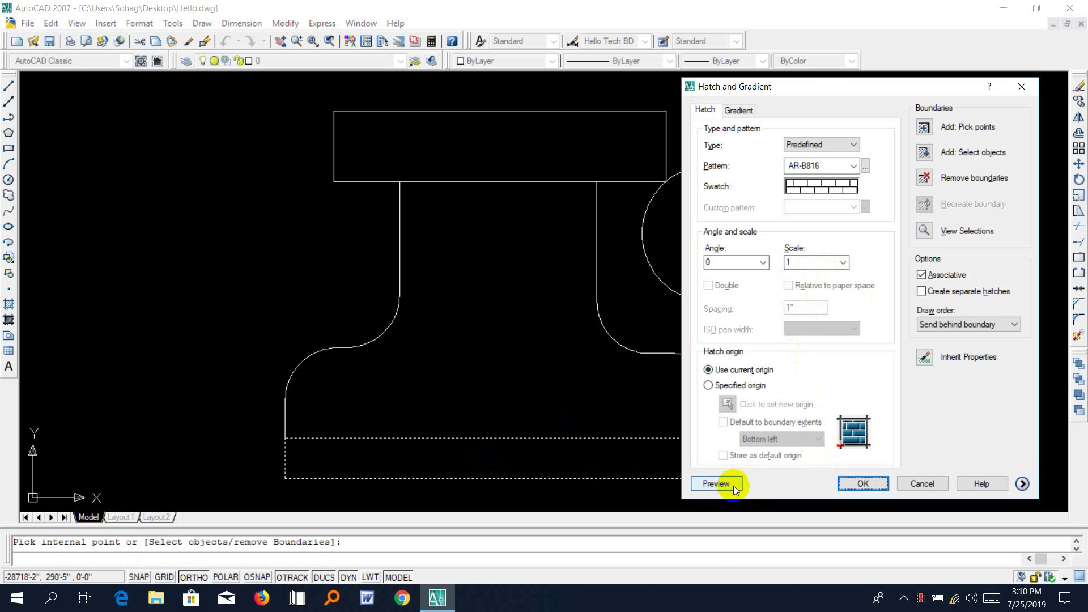
left_click(717, 484)
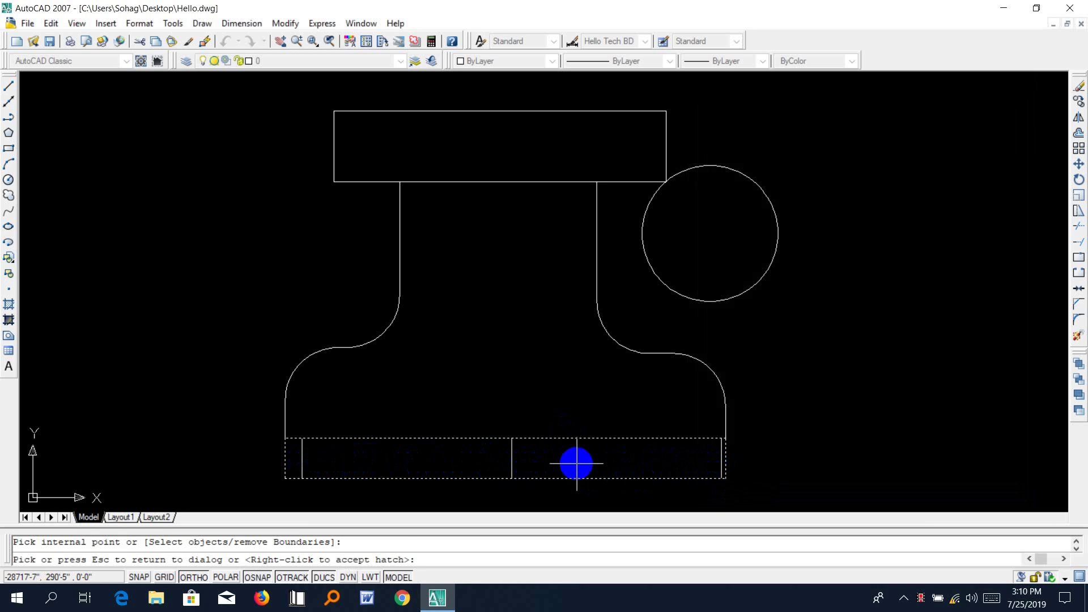
right_click(576, 463)
- Select the new brick hatch and reopen the hatch settings with H
left_click(577, 464)
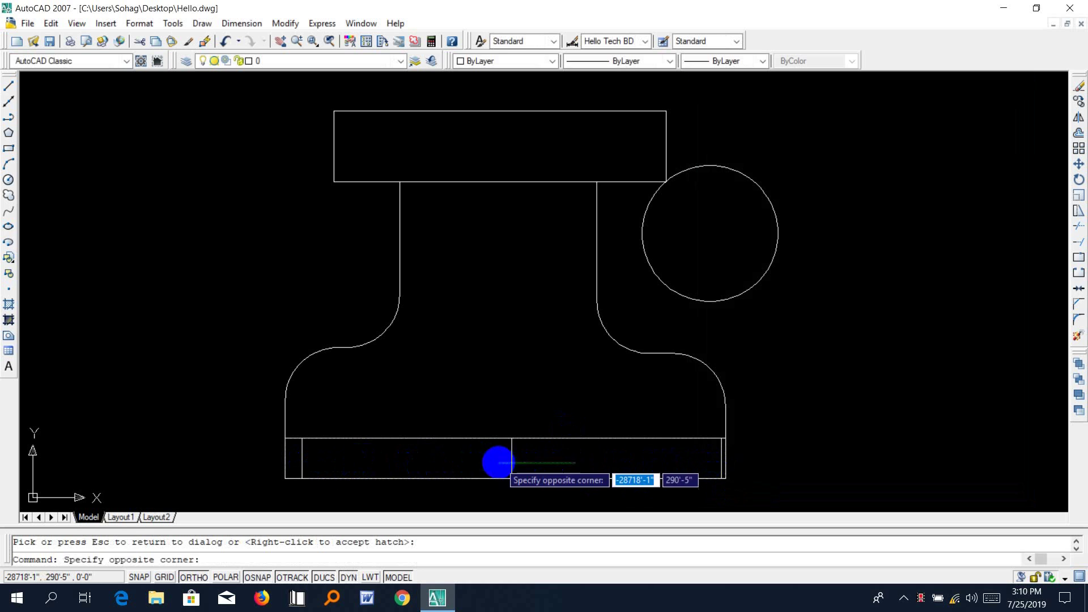
left_click(493, 451)
type("h")
key("Return")
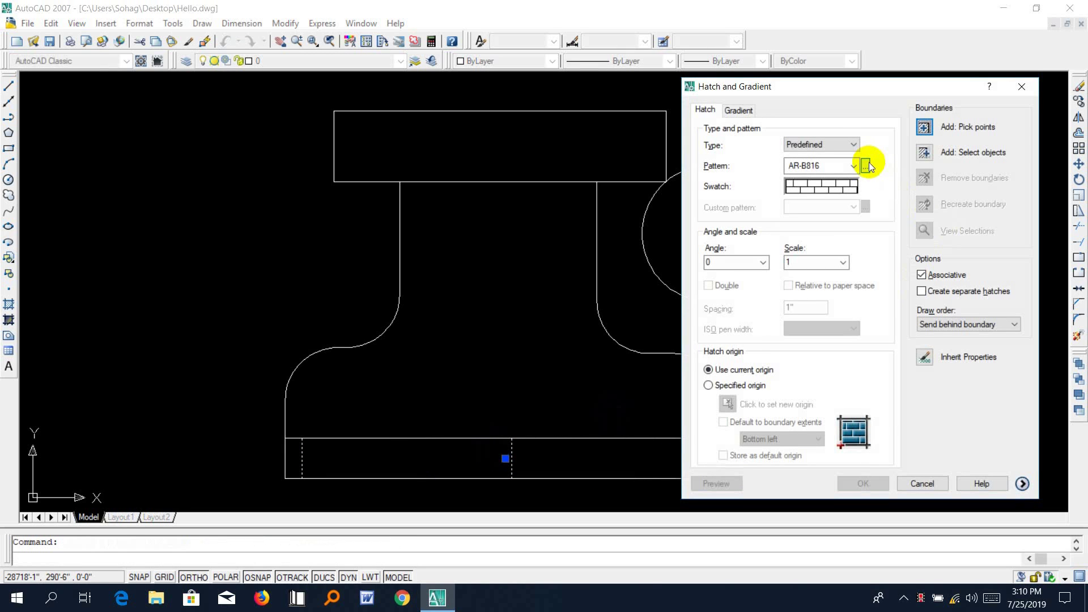
- Change the brick hatch scale to 0.25 and preview the finer bricks in the bottom band
left_click(844, 264)
left_click(815, 275)
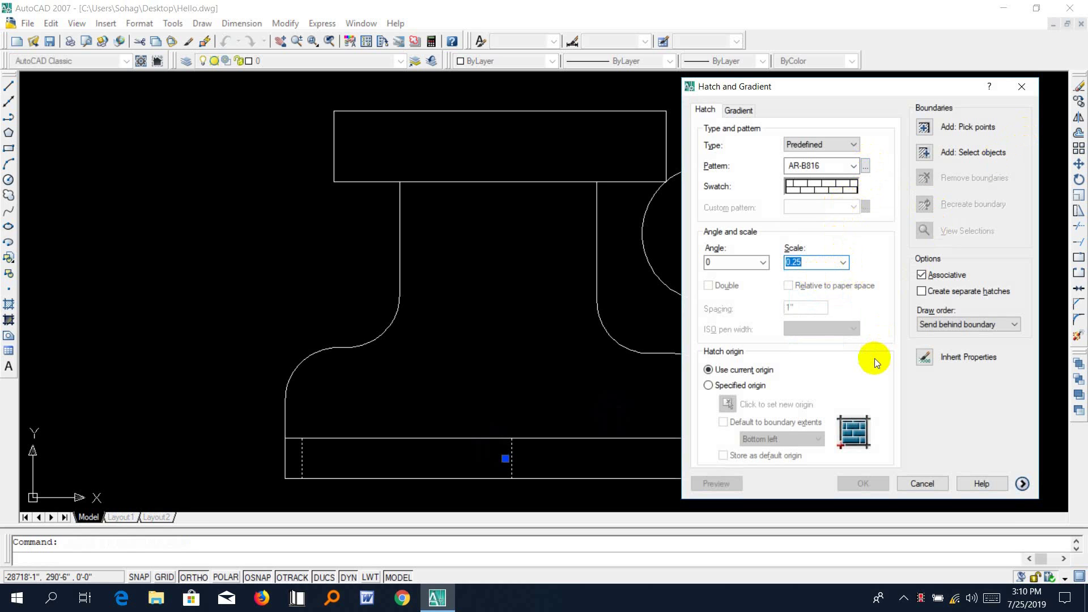
left_click(927, 129)
left_click(567, 456)
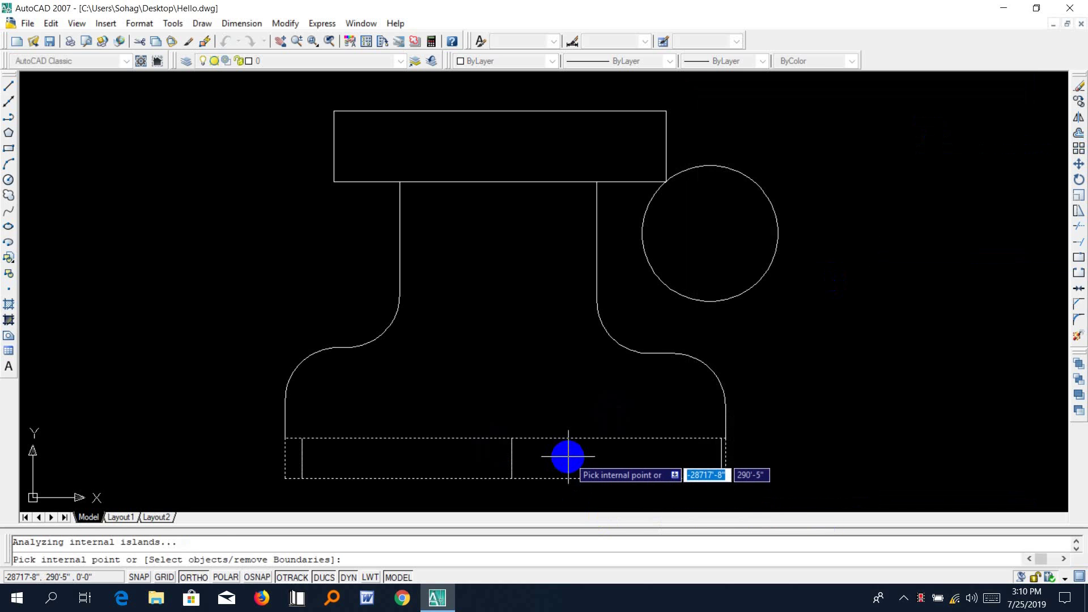
key("Return")
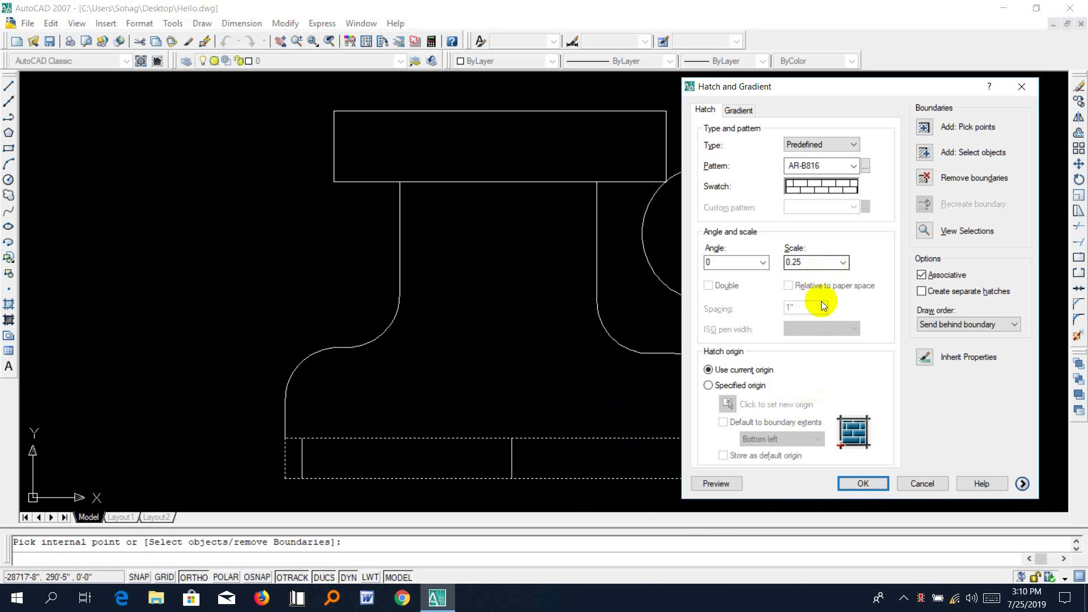
left_click(719, 485)
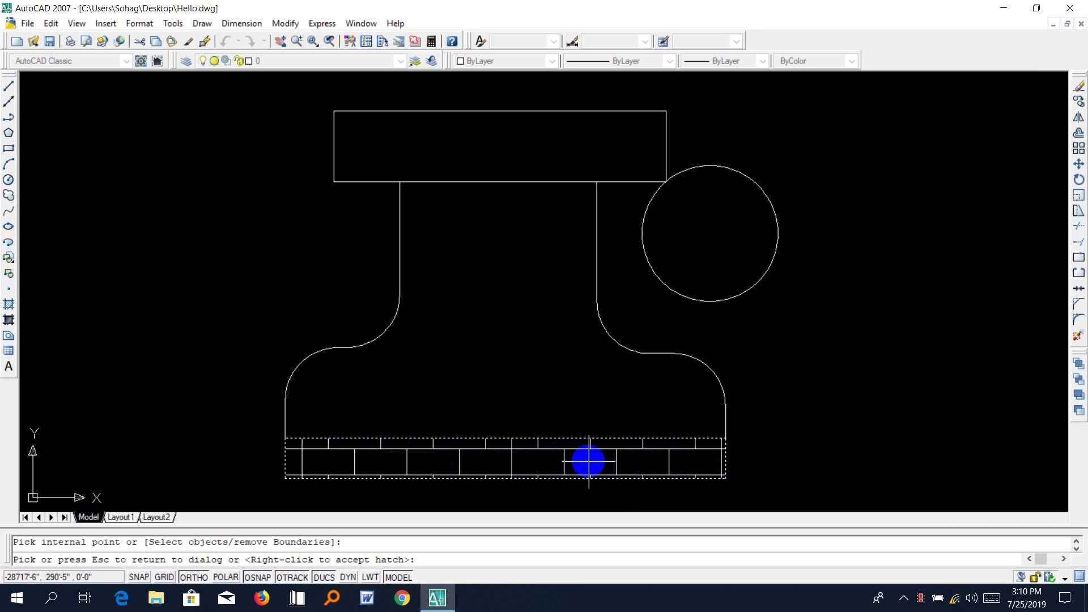
left_click(588, 461)
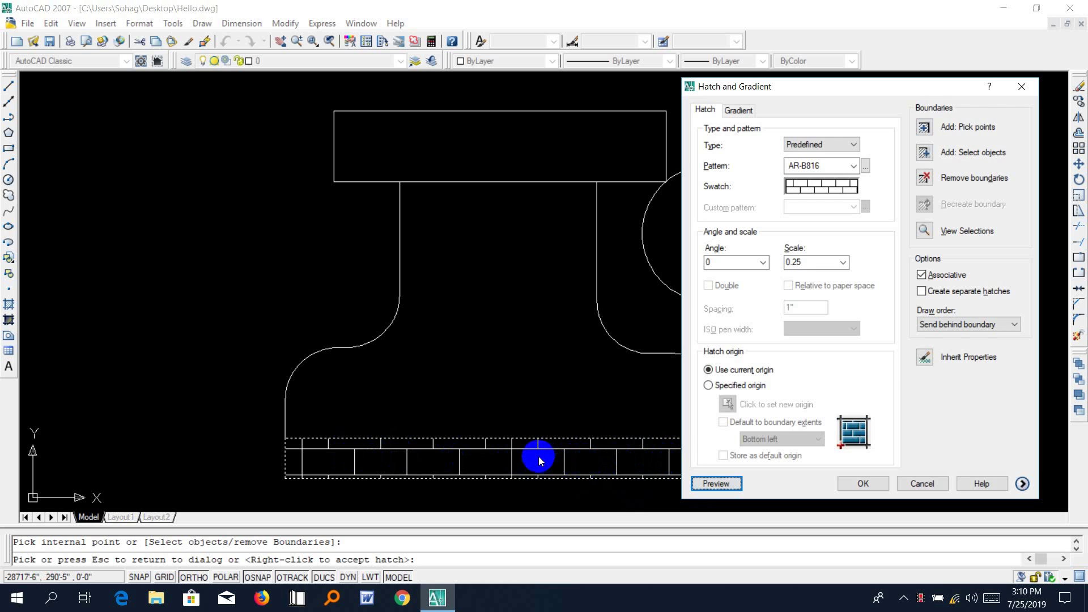
- Switch the hatch pattern to AR-BRSTD from the pattern palette
left_click(865, 166)
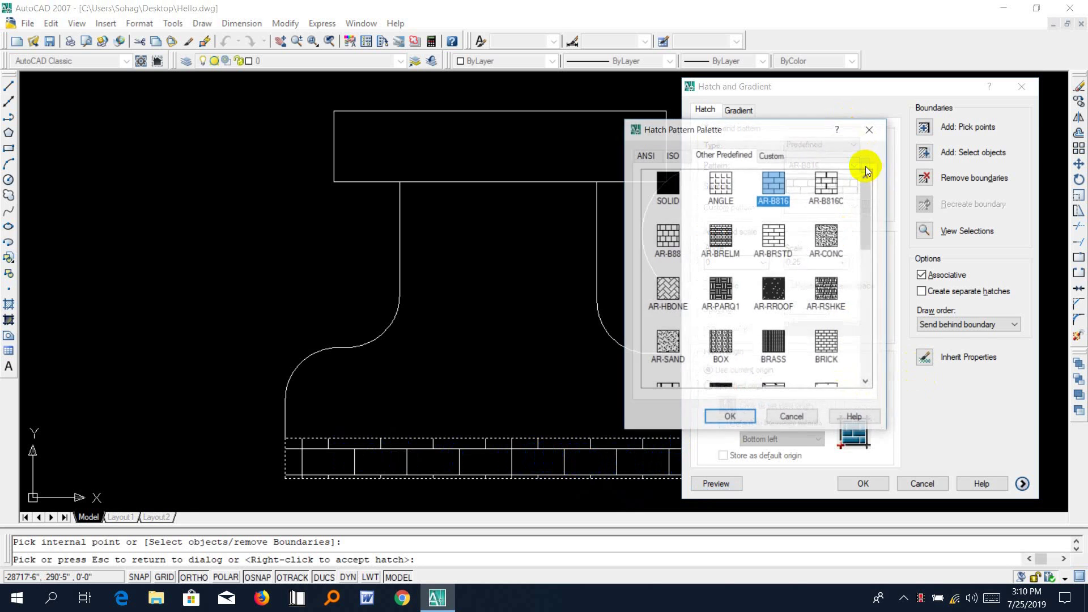
left_click(791, 212)
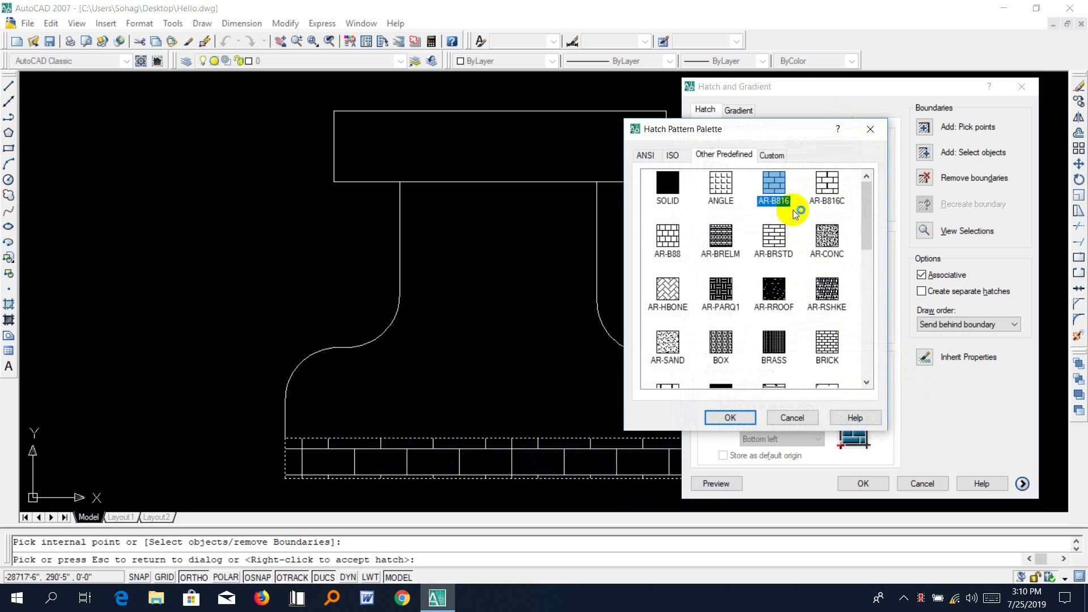
left_click(873, 130)
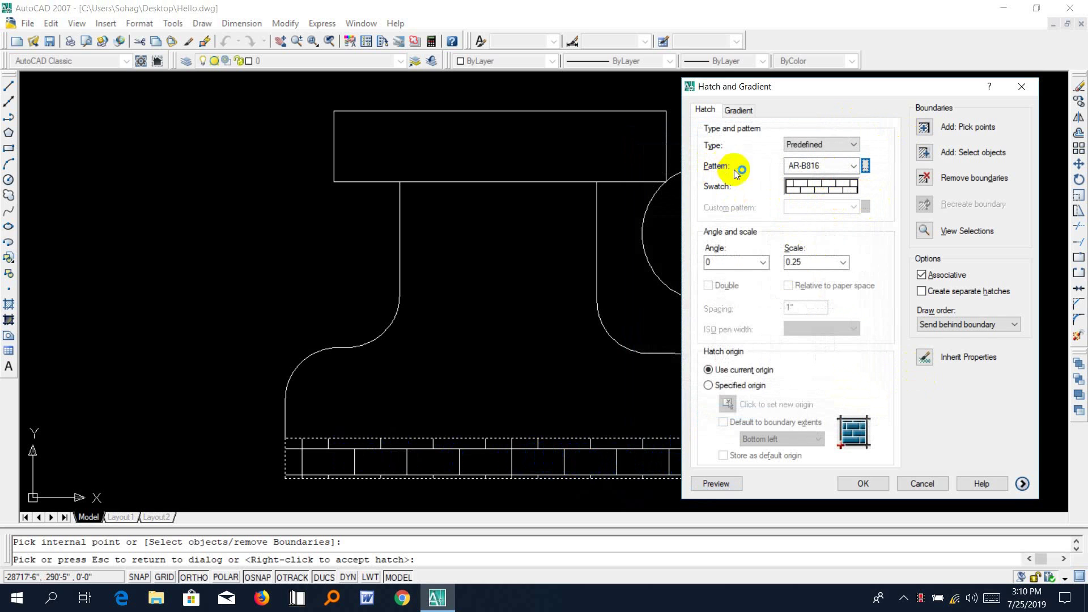
left_click(866, 164)
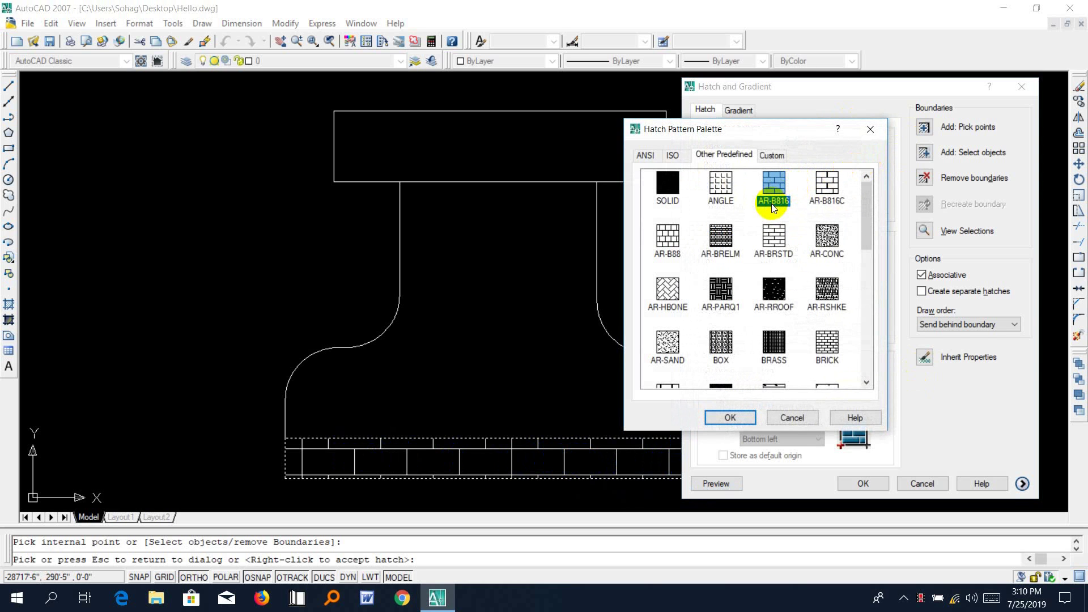
left_click(781, 238)
left_click(730, 418)
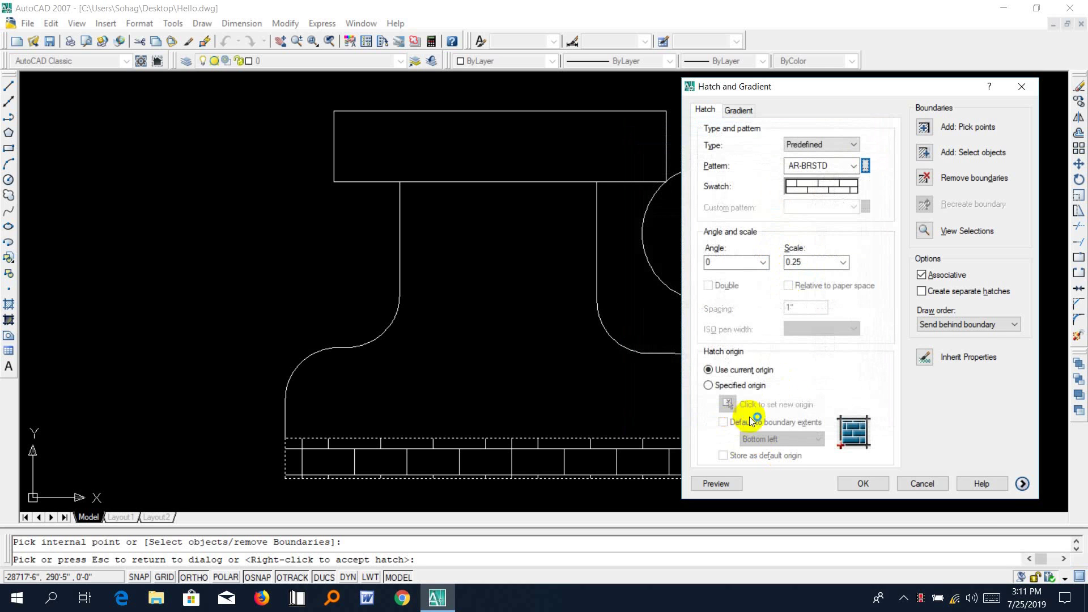
- Pick the bottom strip as the hatch area, dismiss the boundary error, and preview the bricks
left_click(924, 126)
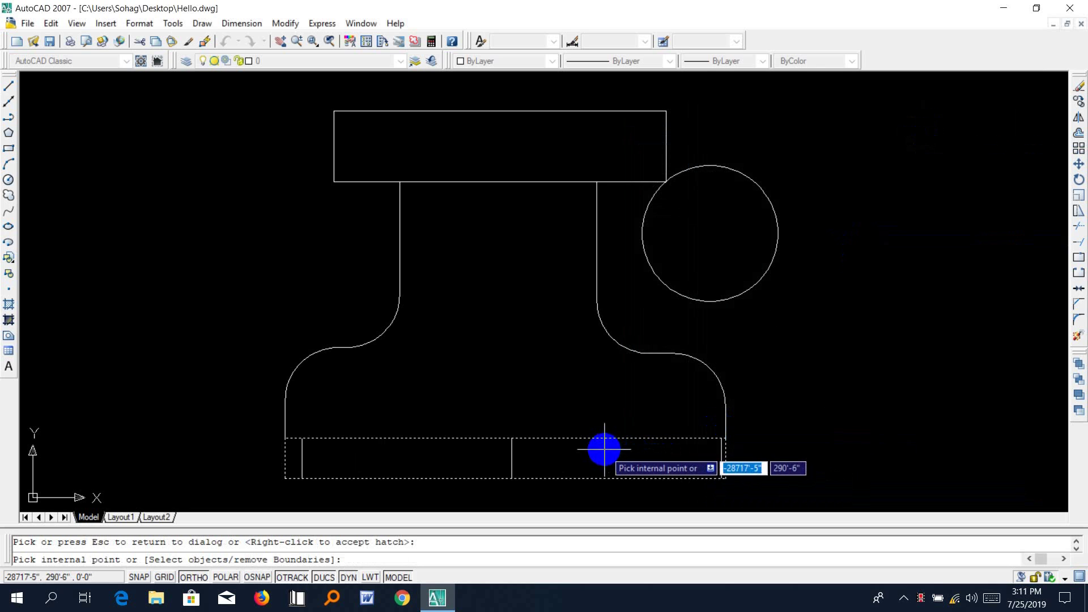
left_click(603, 444)
left_click(637, 263)
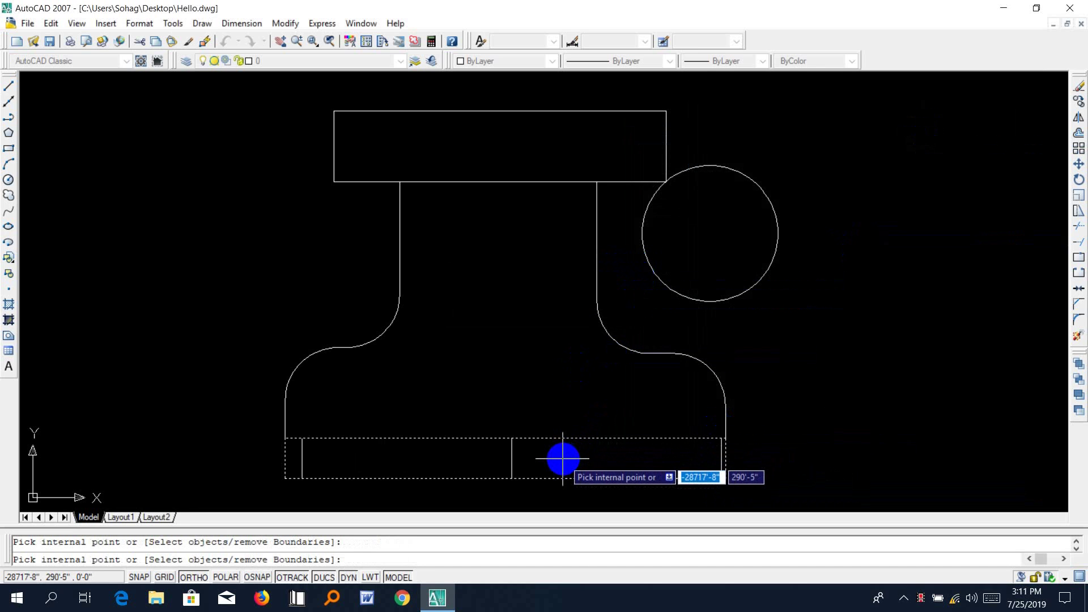
key("Return")
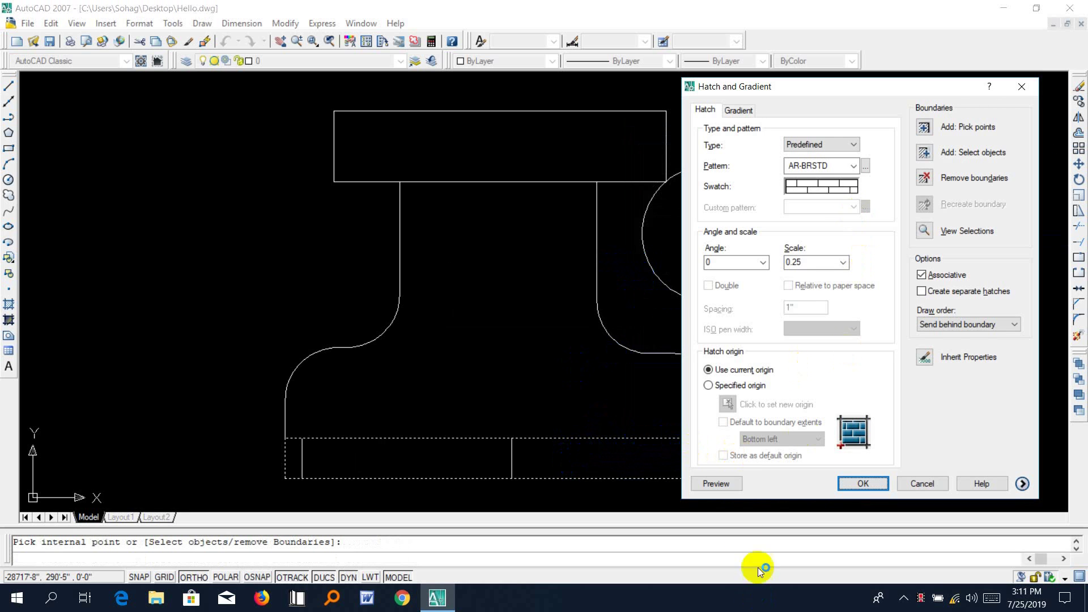
left_click(715, 483)
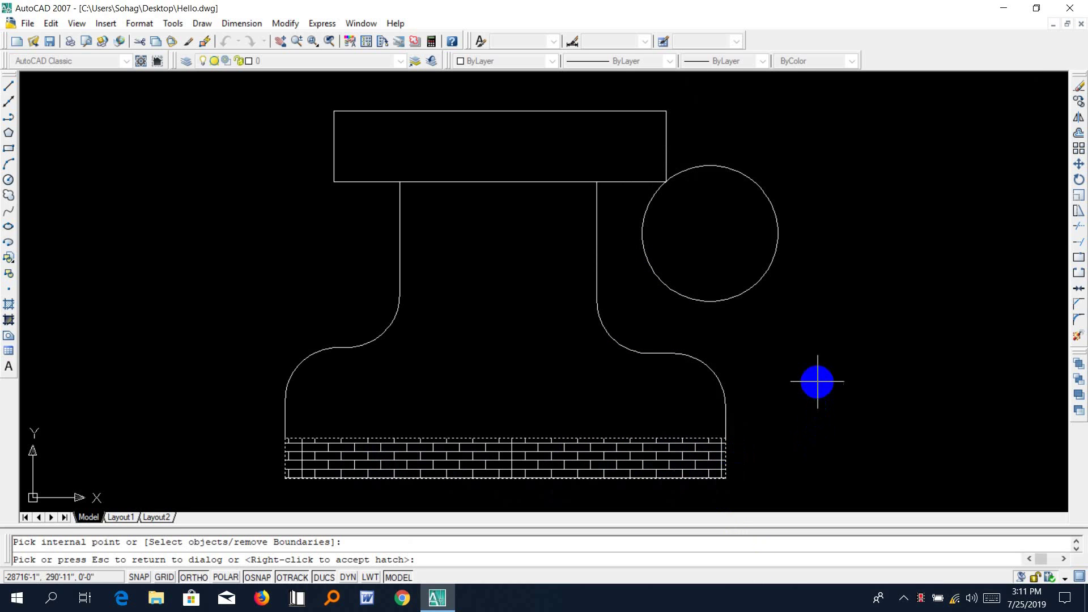
- Accept the AR-BRSTD hatch, reselect it, and close the reopened hatch settings unchanged
right_click(814, 369)
left_click(649, 450)
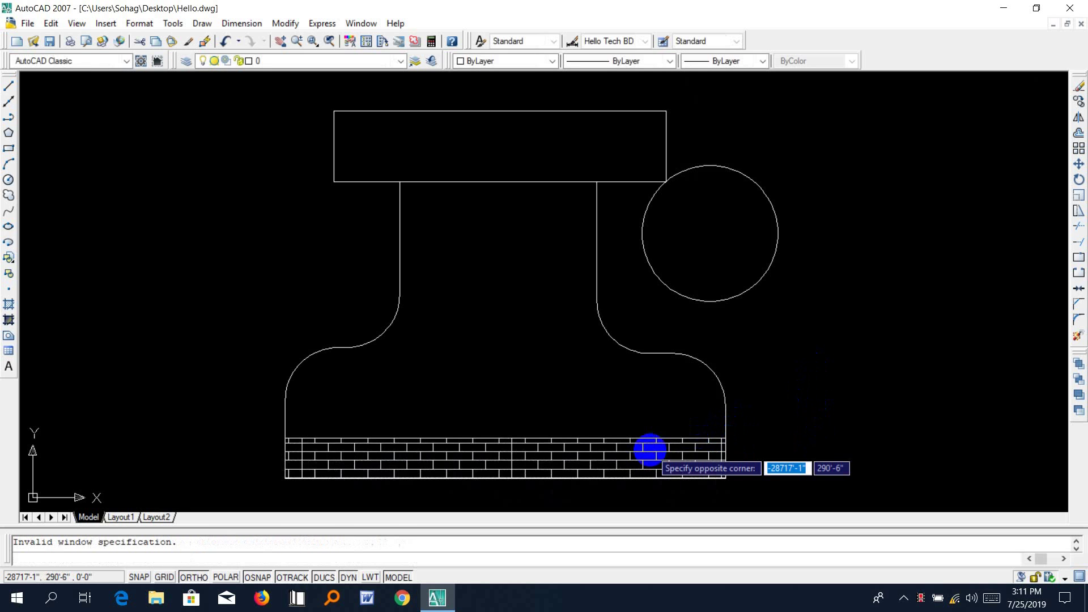
left_click(647, 460)
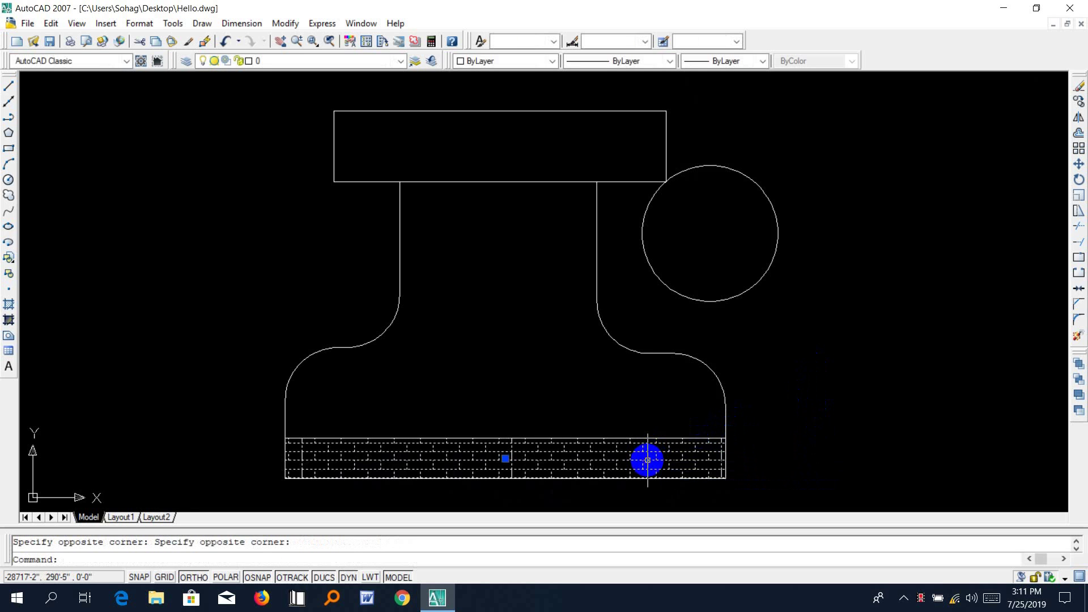
key("Return")
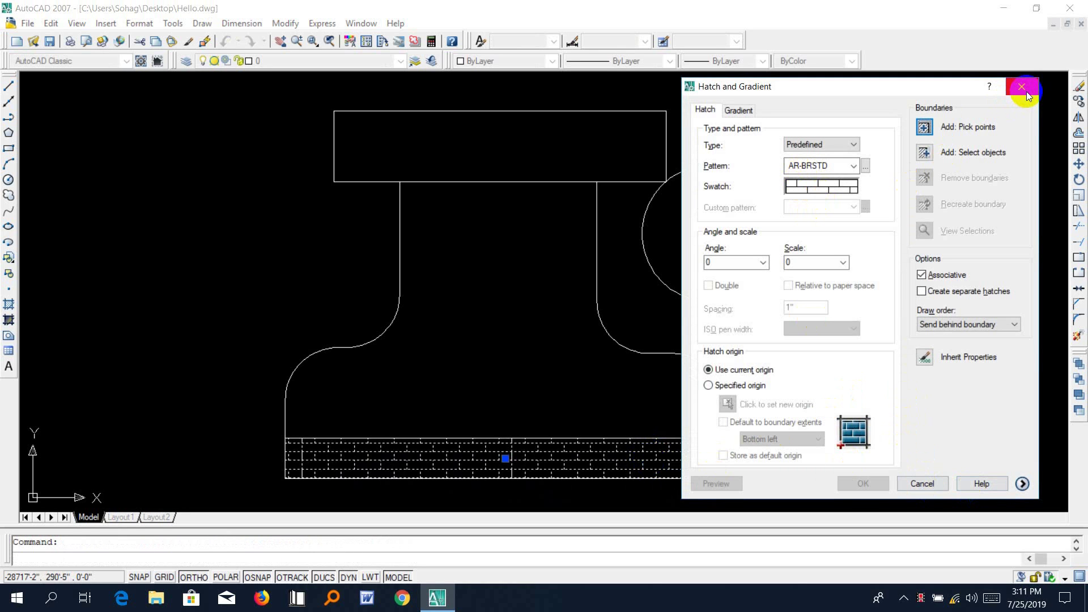
left_click(1024, 88)
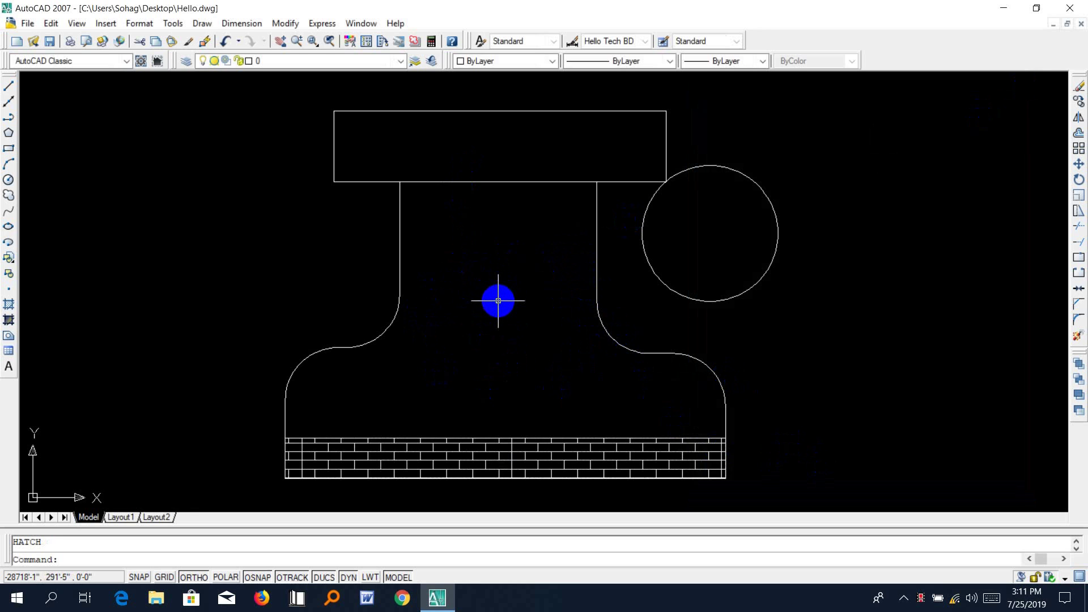
- Start a new hatch and choose the AR-CONC concrete pattern from the Other Predefined palette
type("h")
key("Return")
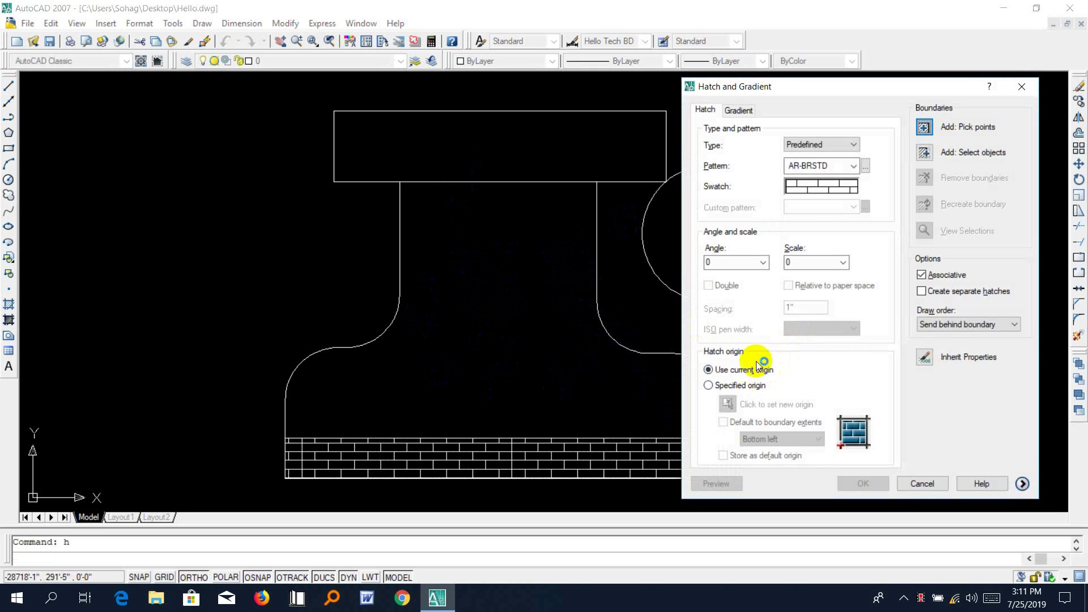
left_click(866, 166)
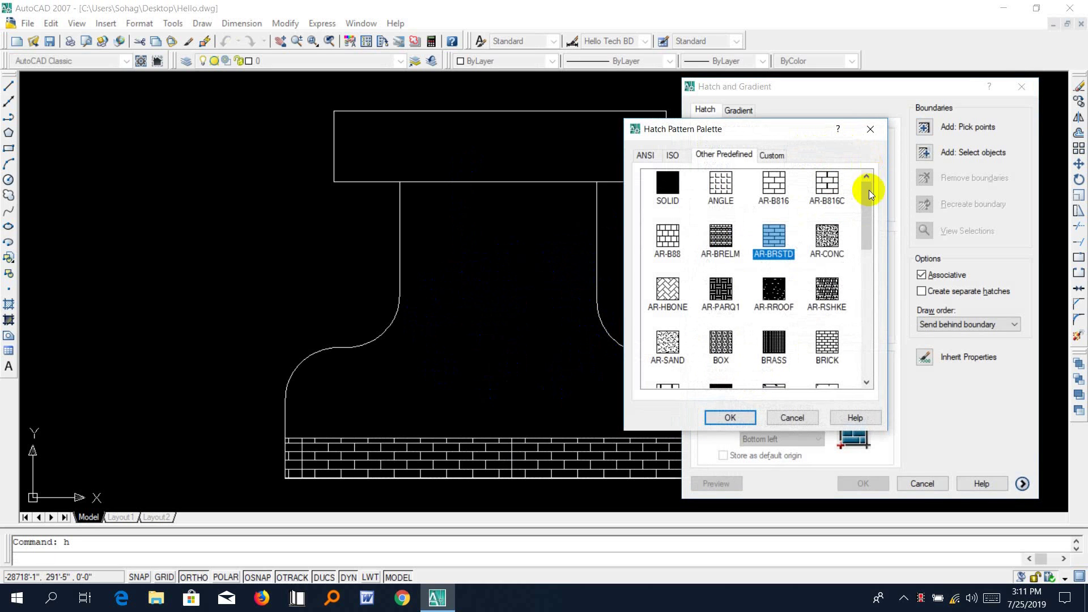
left_click(725, 155)
mouse_move(864, 221)
left_mouse_down()
mouse_move(862, 364)
mouse_move(881, 216)
left_mouse_up()
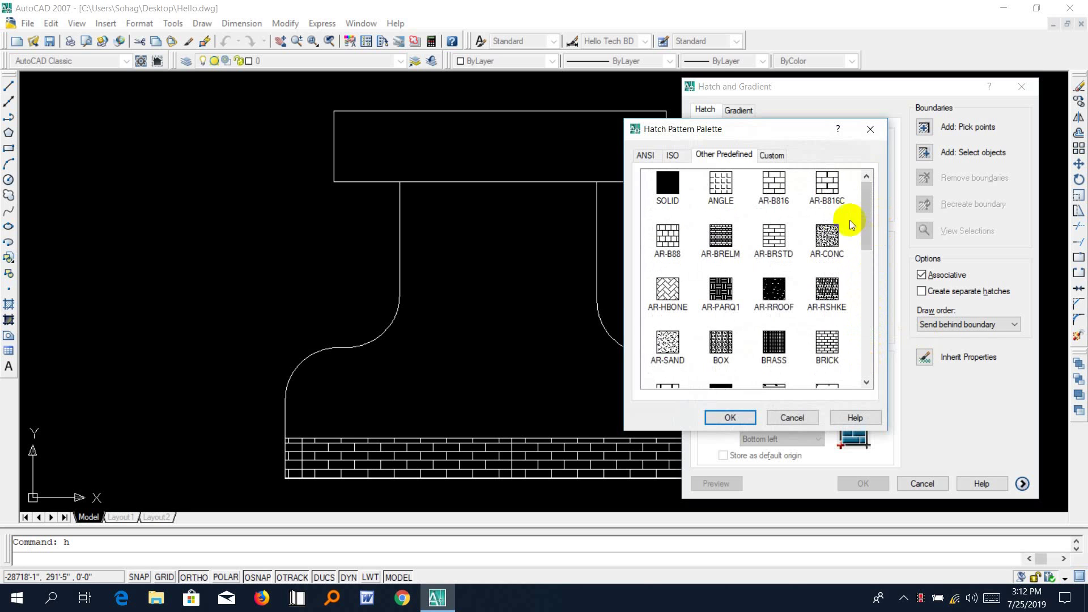
left_click(714, 380)
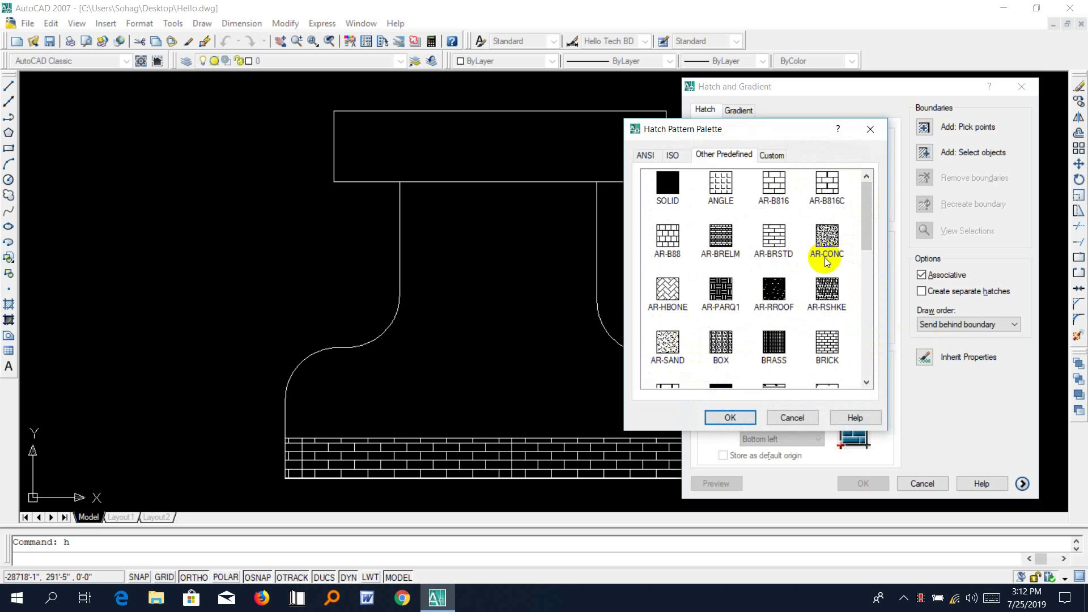
left_click(828, 237)
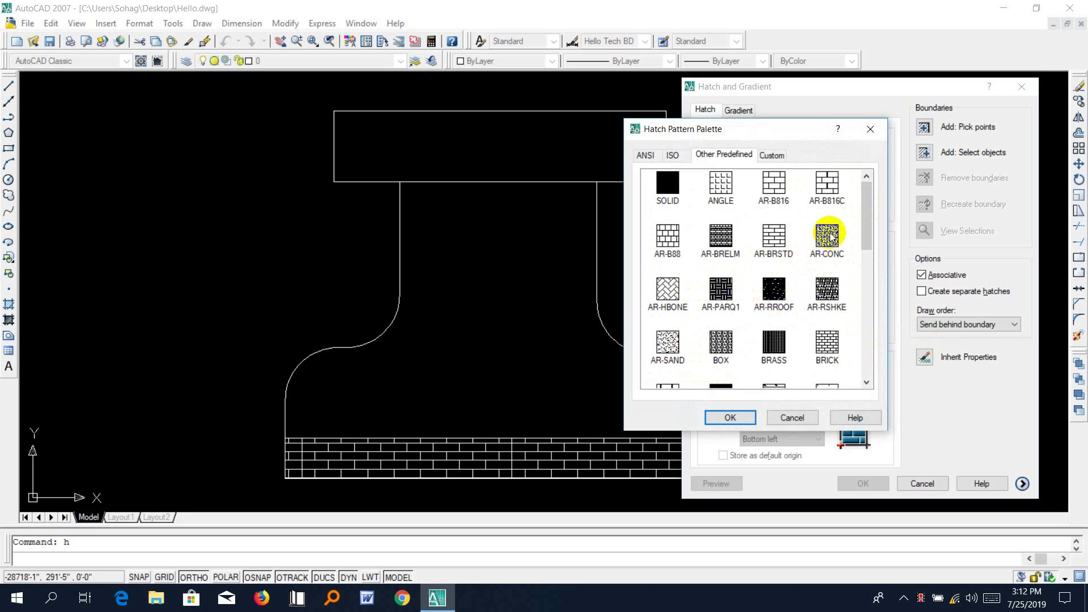
left_click(828, 237)
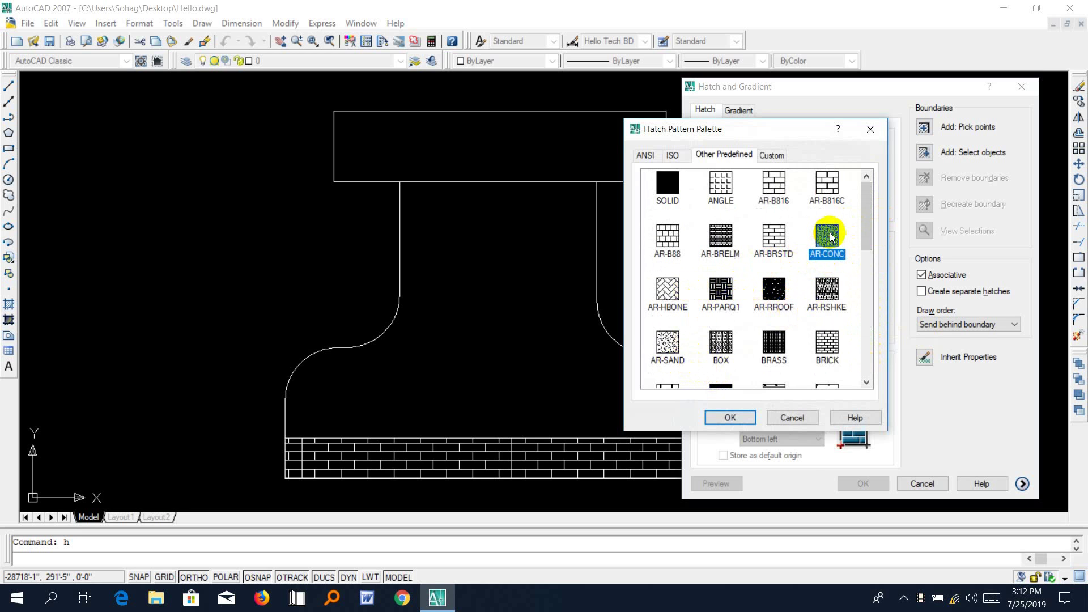
left_click(732, 418)
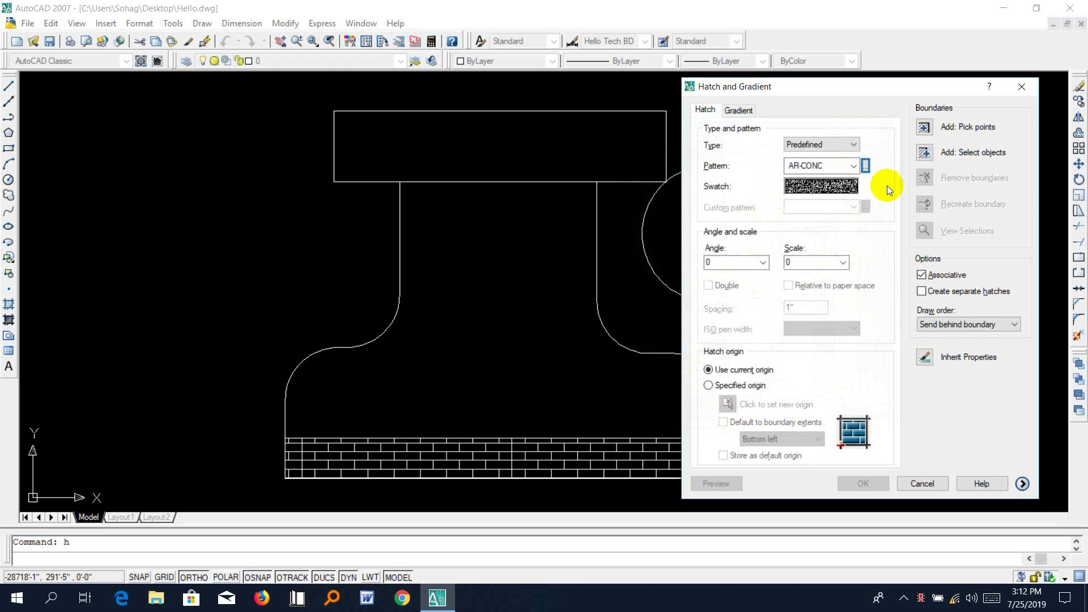
- Pick the stepped body above the bricks as the hatch area and preview AR-CONC at scale 1
left_click(926, 128)
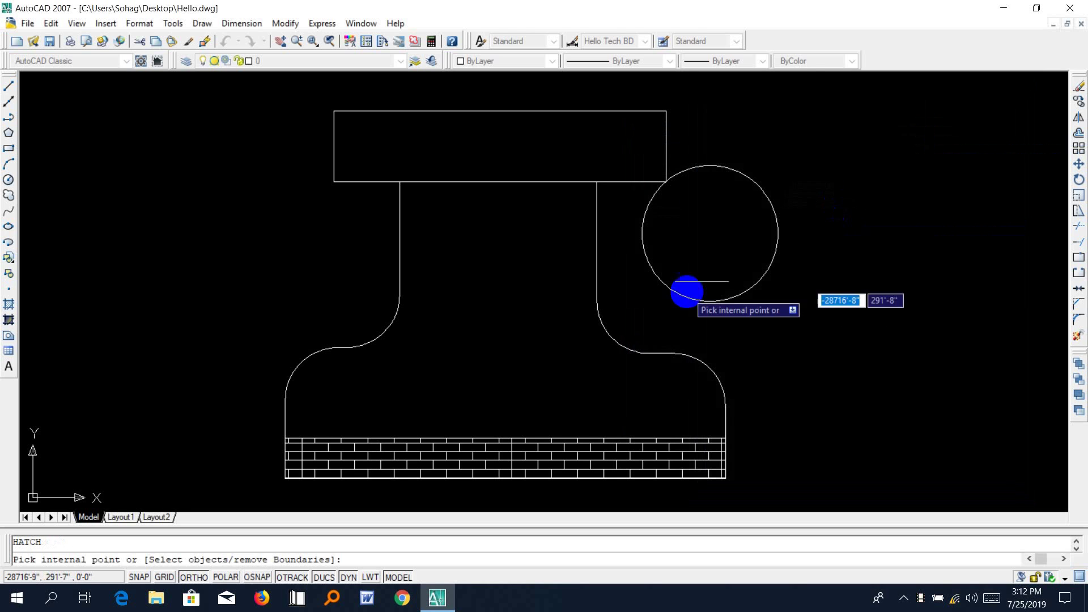
left_click(459, 312)
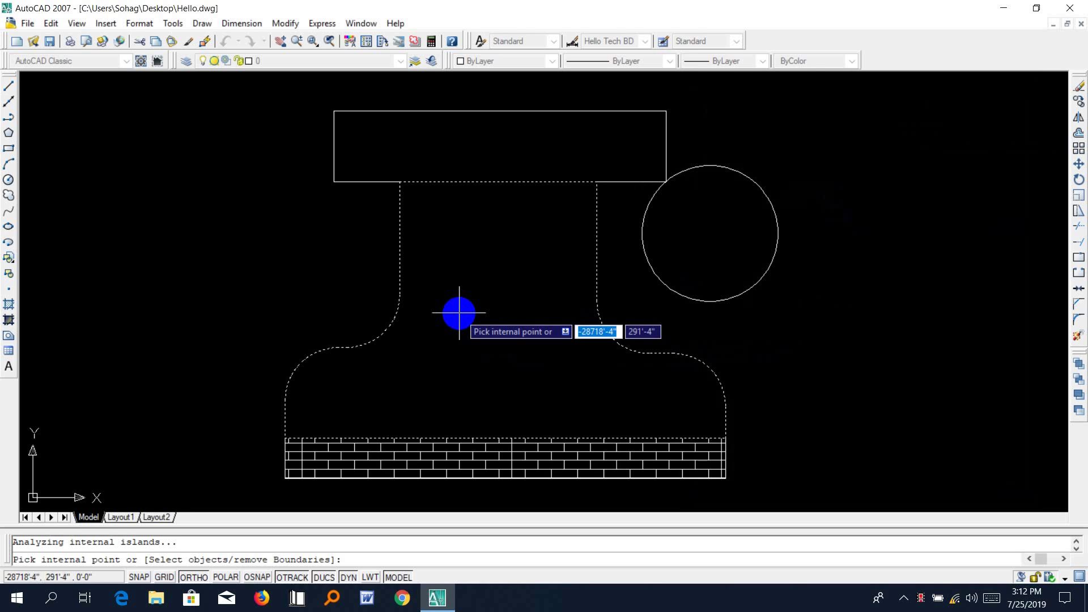
key("Return")
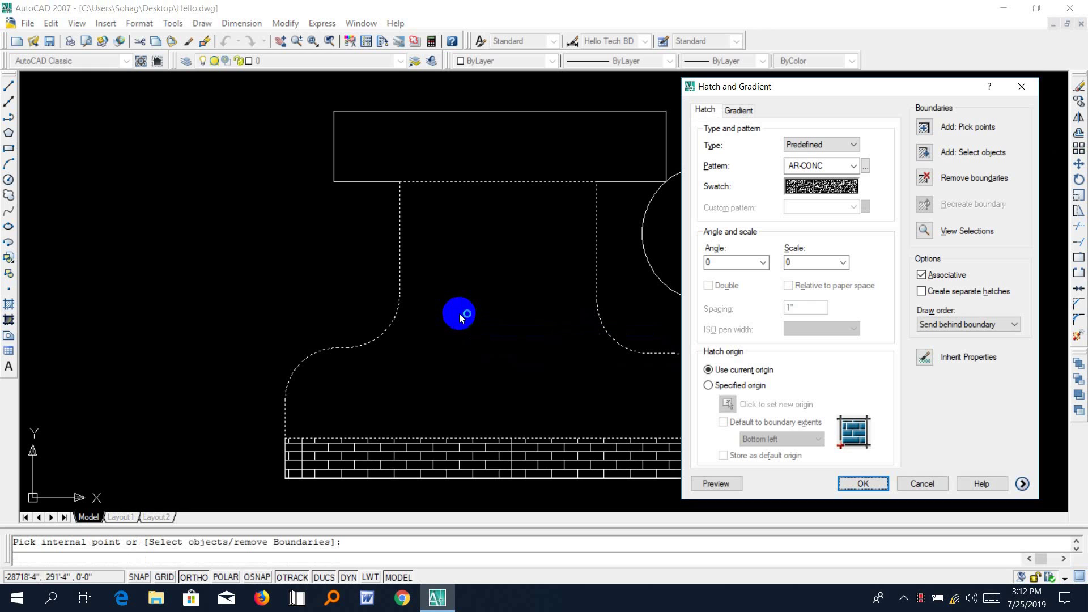
left_click(844, 263)
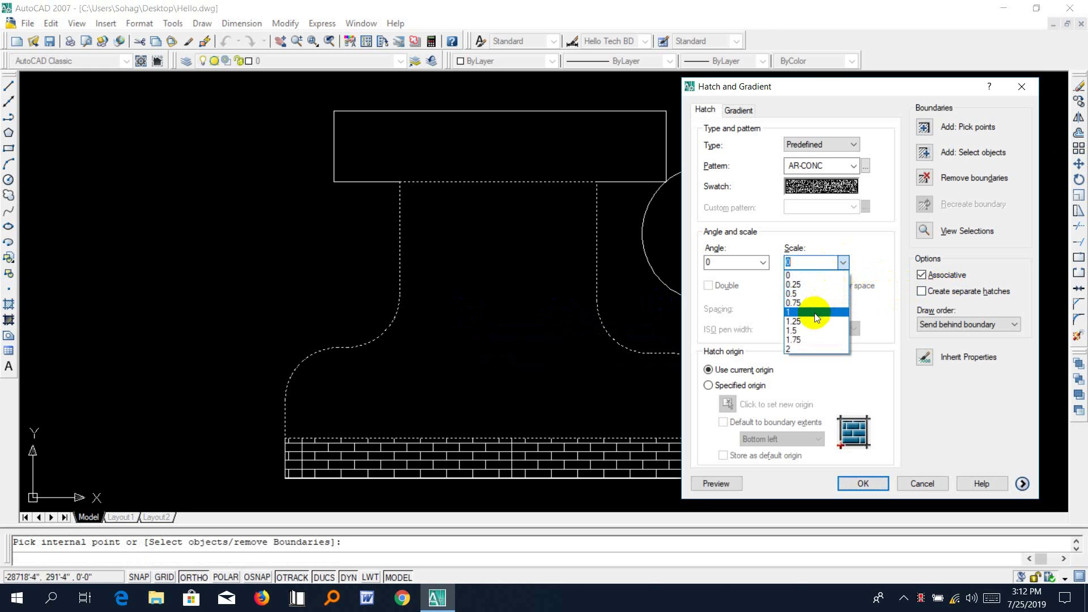
left_click(814, 313)
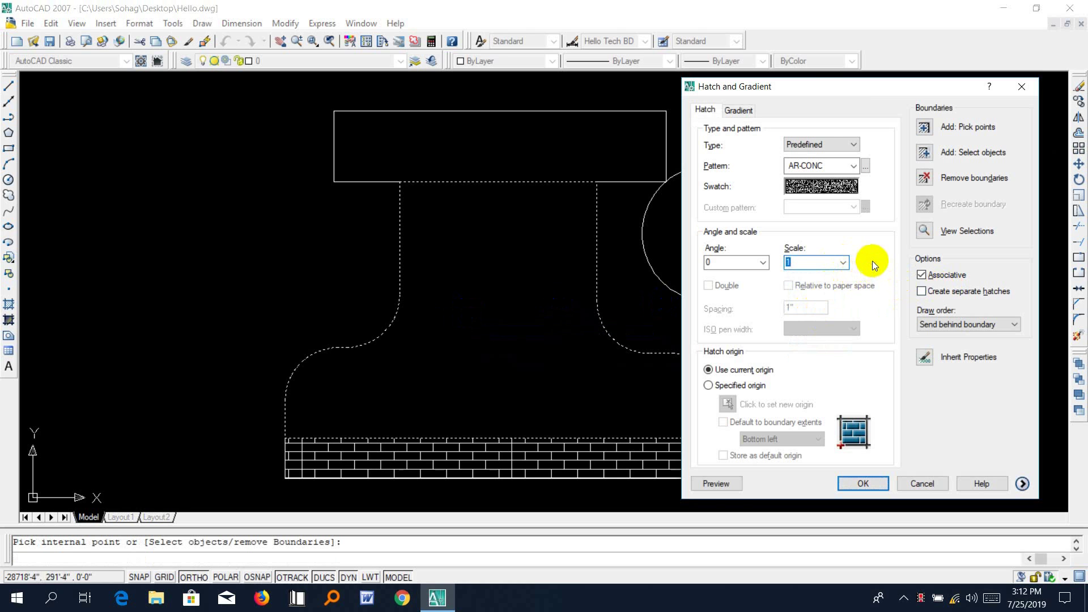
left_click(732, 486)
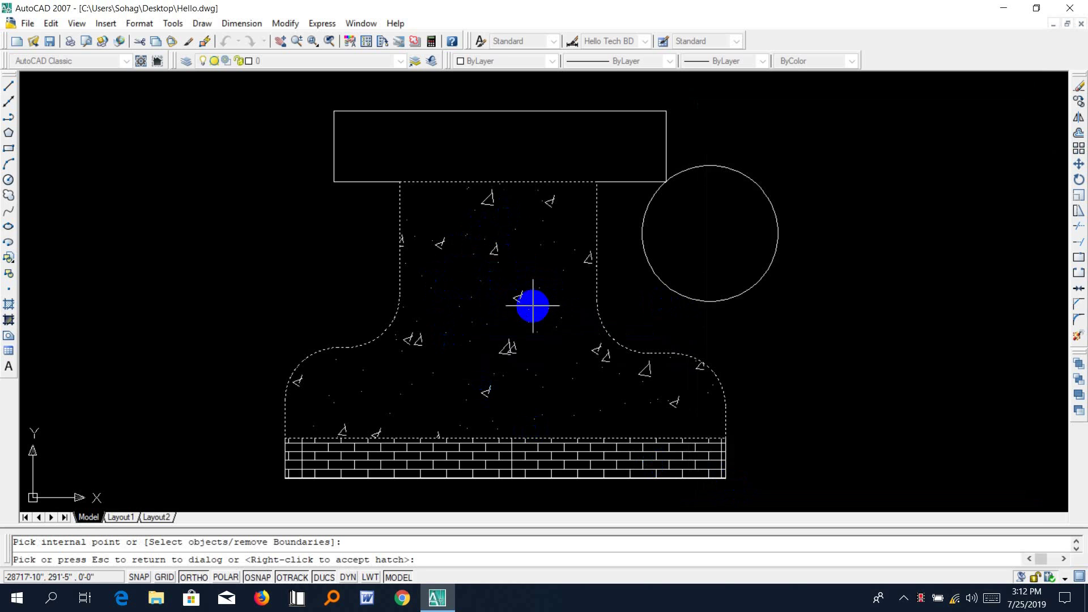
key("Escape")
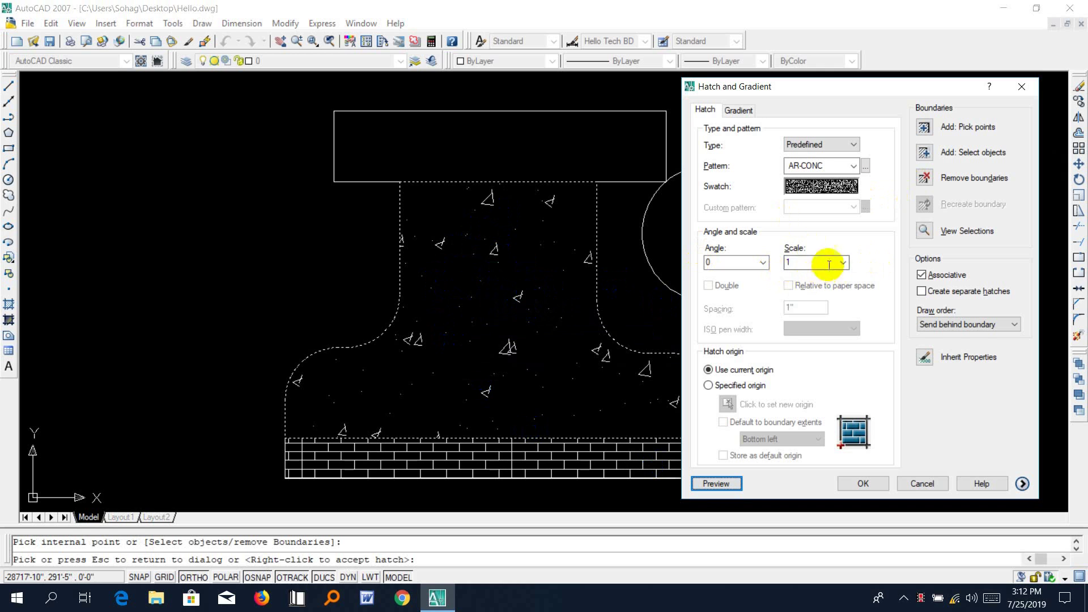
- Change the body's AR-CONC hatch scale to 0.5 and preview it
left_click(842, 262)
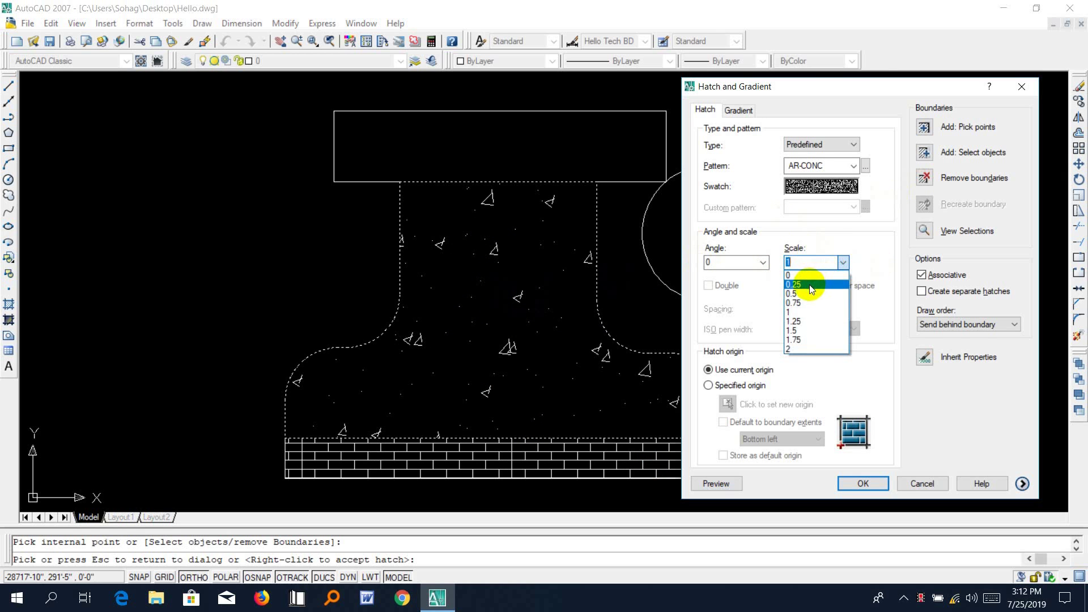
left_click(810, 293)
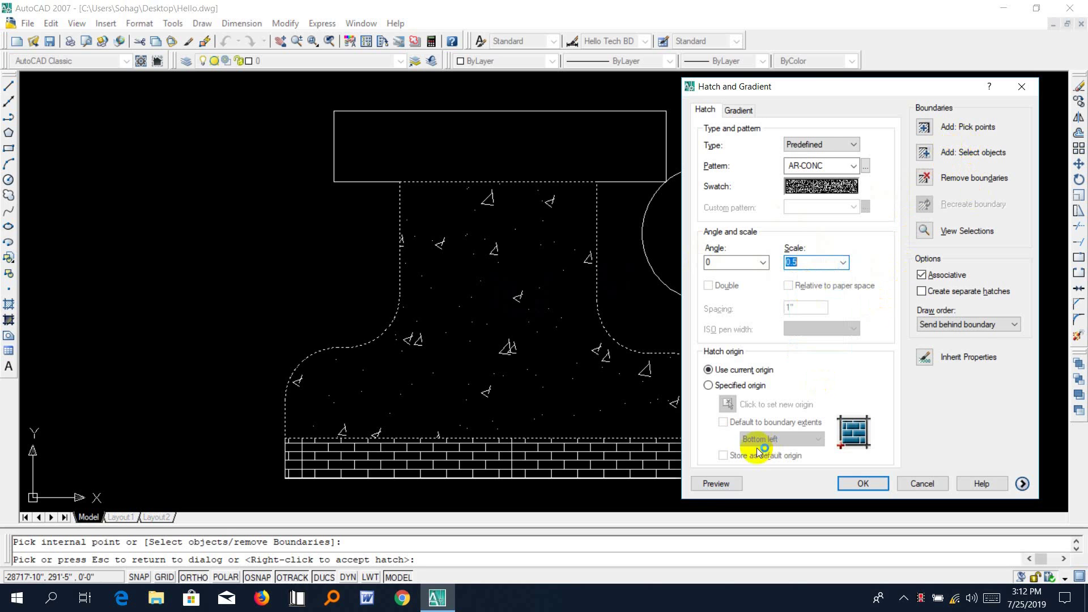
left_click(715, 484)
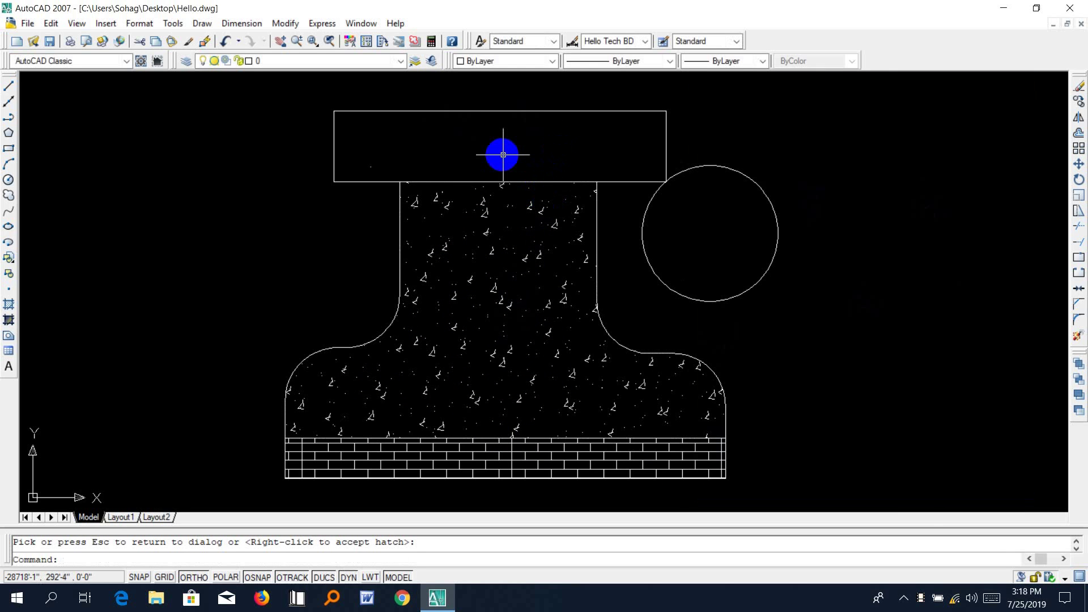
- Restart HATCH, select the top rectangle as the AR-CONC boundary, and preview the fill
type("h")
key("Return")
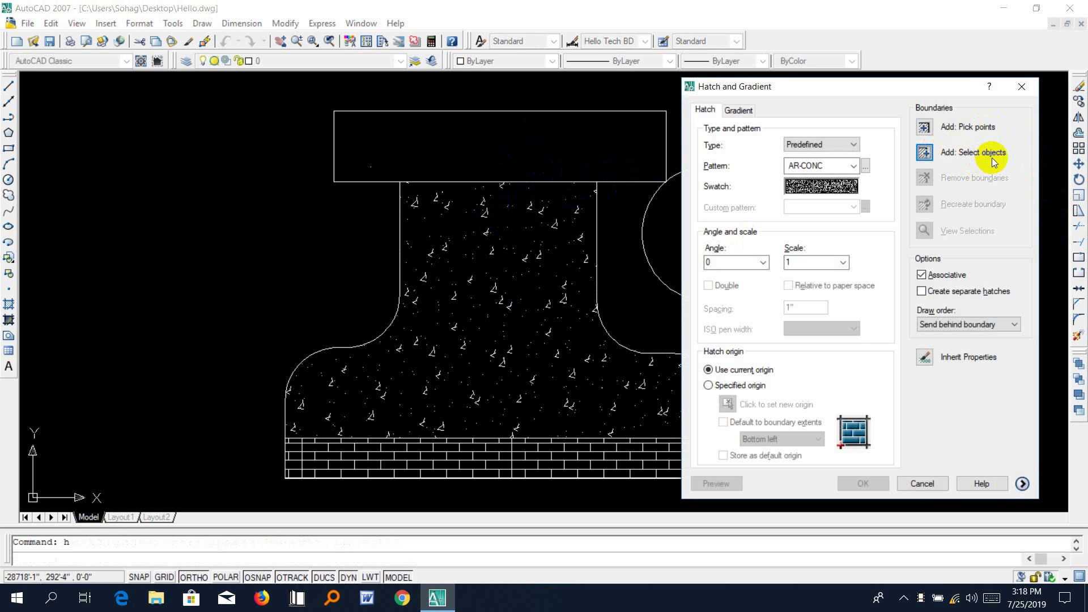
left_click(634, 169)
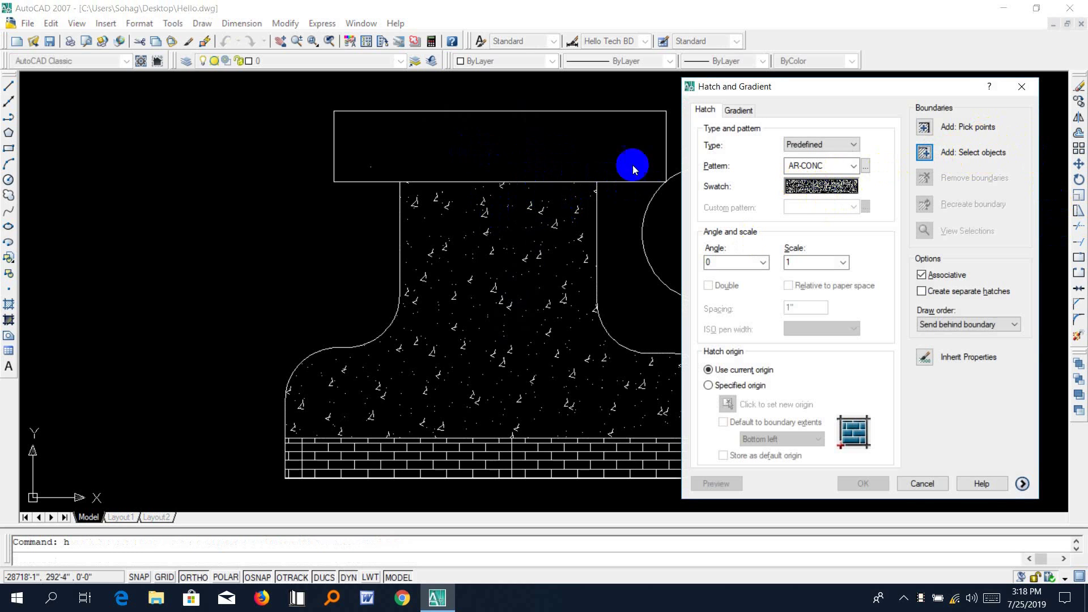
left_click(925, 153)
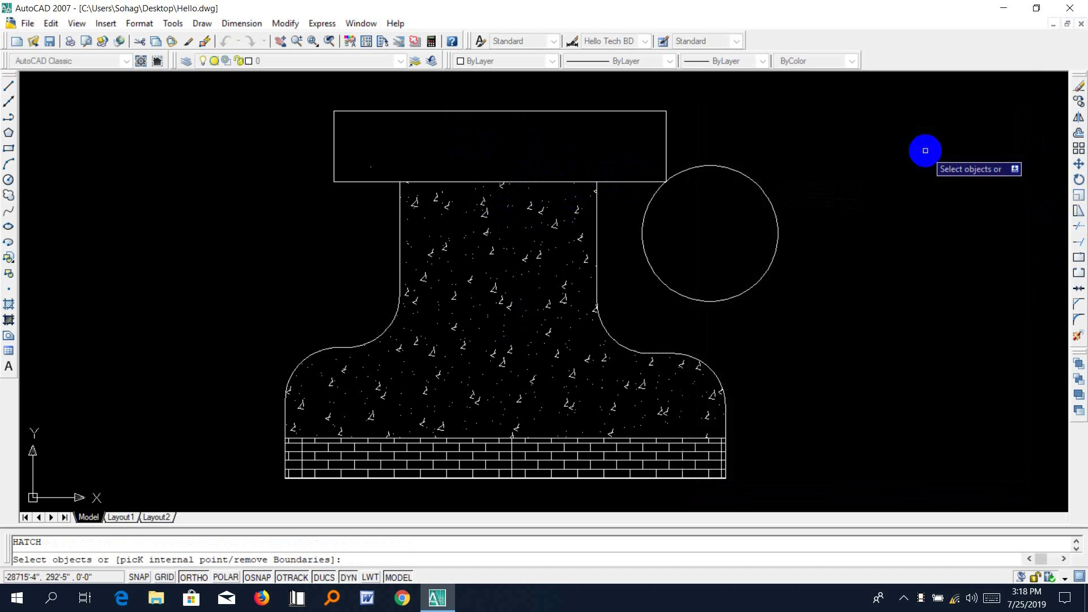
left_click(378, 181)
left_click(335, 136)
left_click(353, 109)
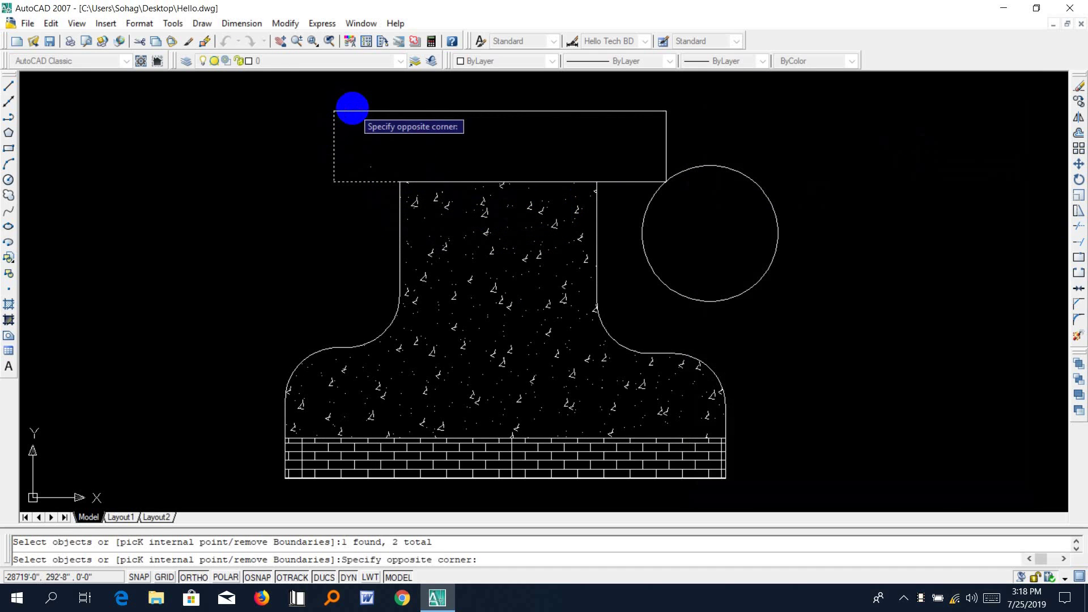
left_click(352, 110)
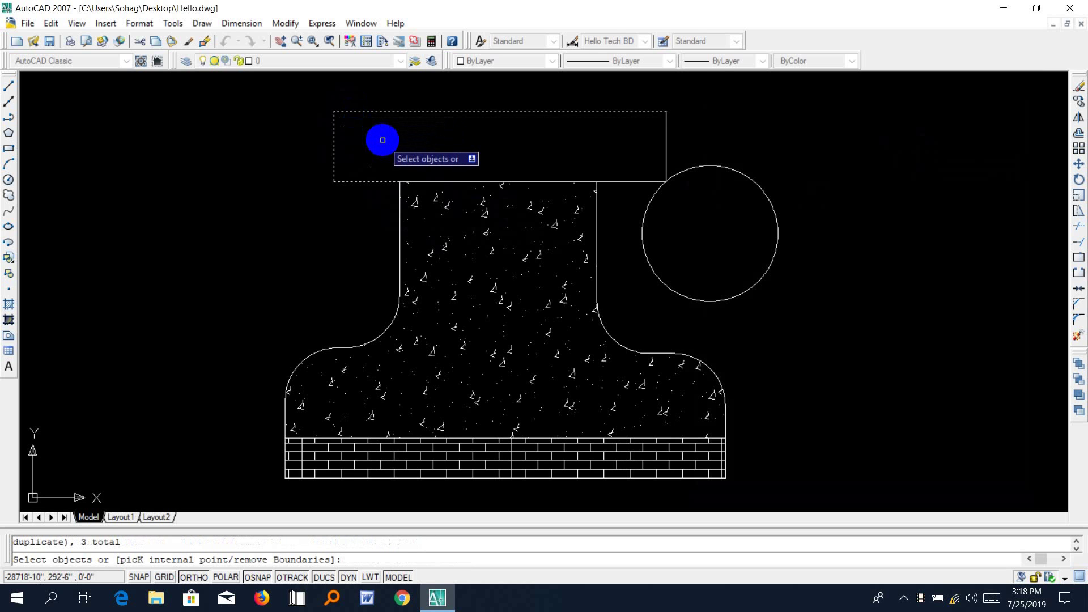
key("Return")
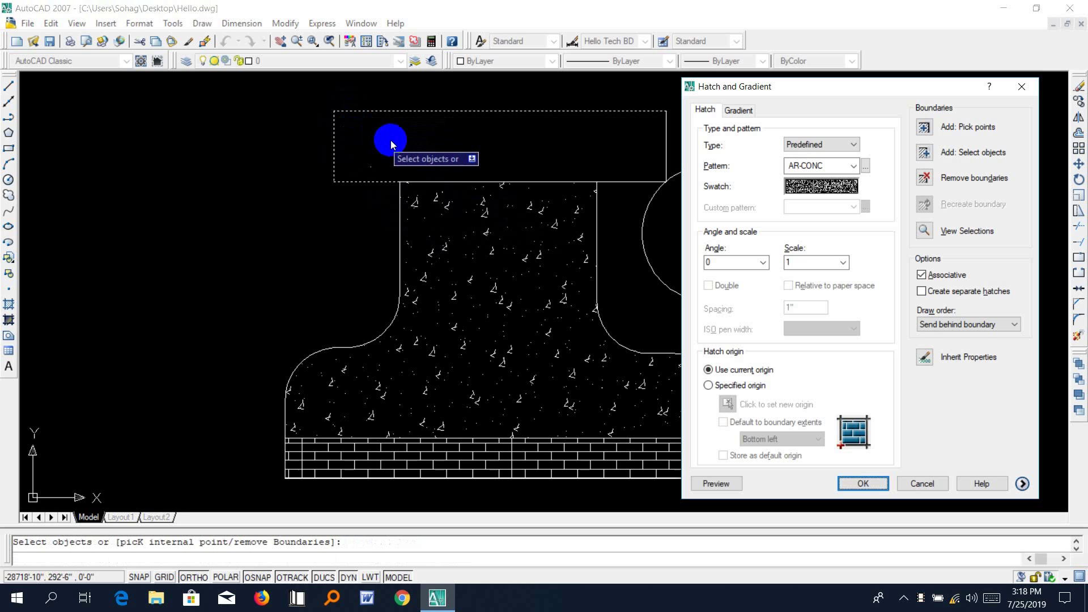
left_click(712, 486)
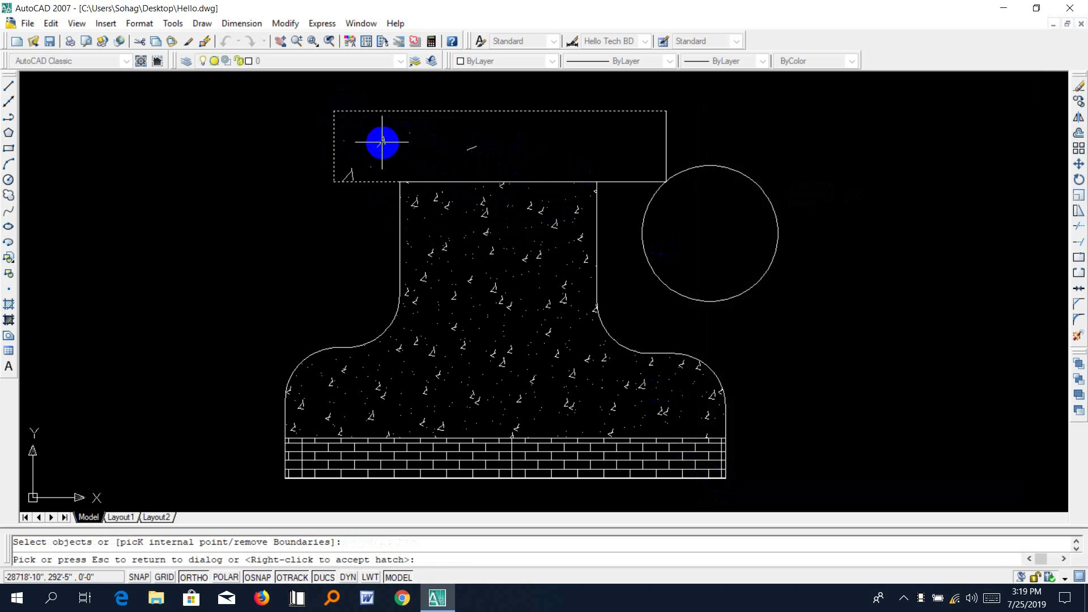
- Reduce the top rectangle's AR-CONC hatch scale to 0.25 and preview the denser pattern
left_click(382, 141)
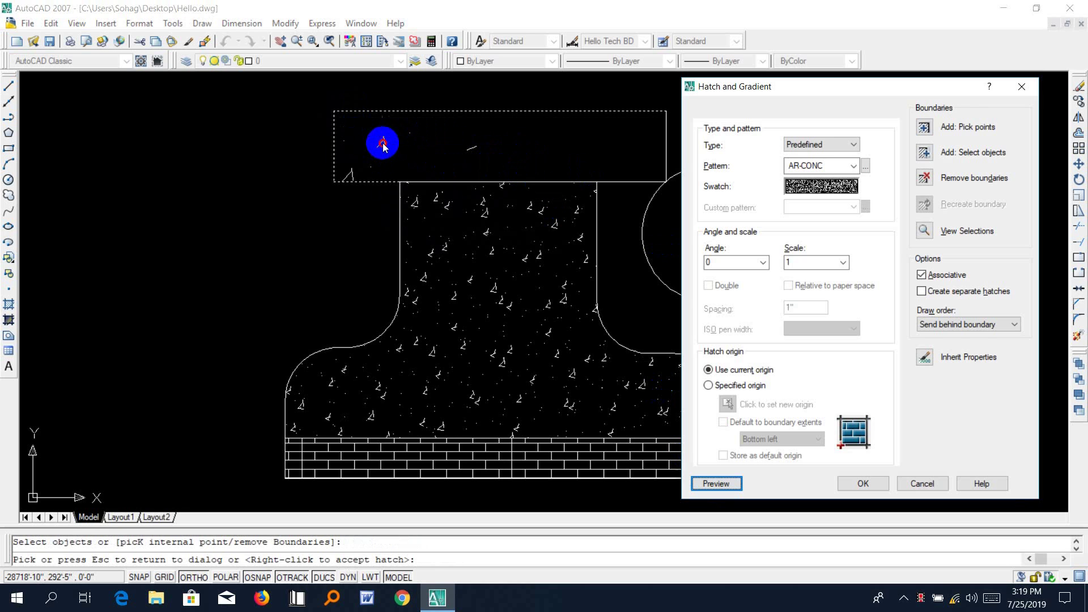
left_click(843, 262)
left_click(811, 276)
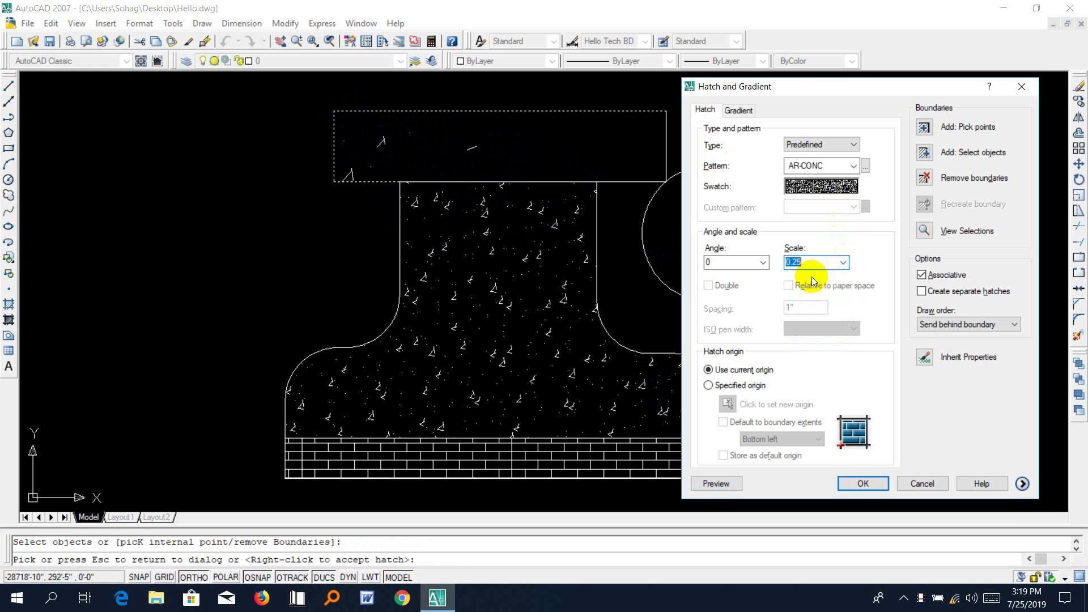
left_click(715, 484)
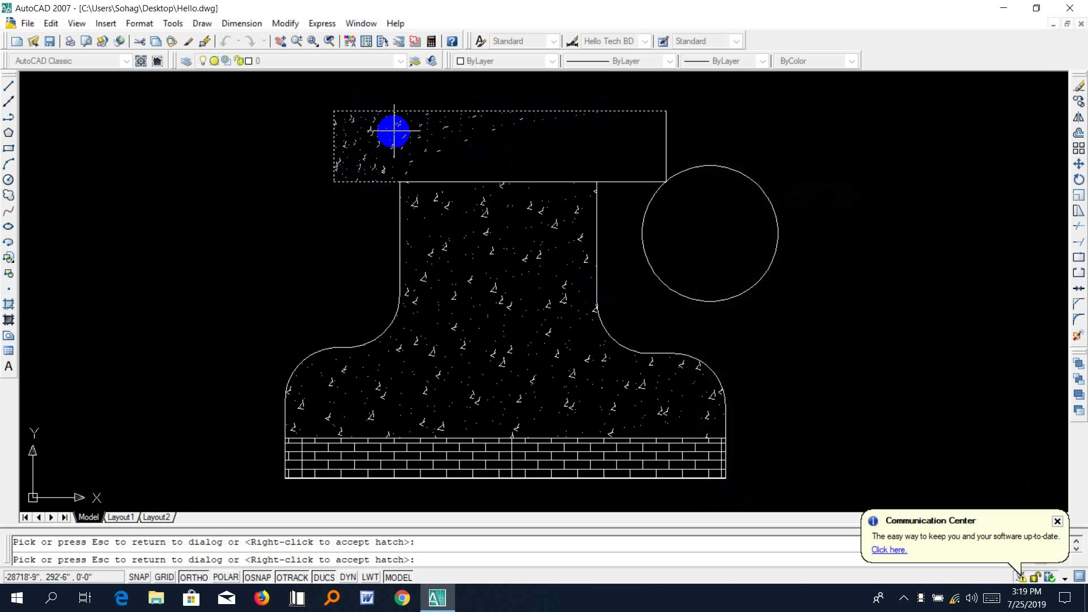
left_click(393, 130)
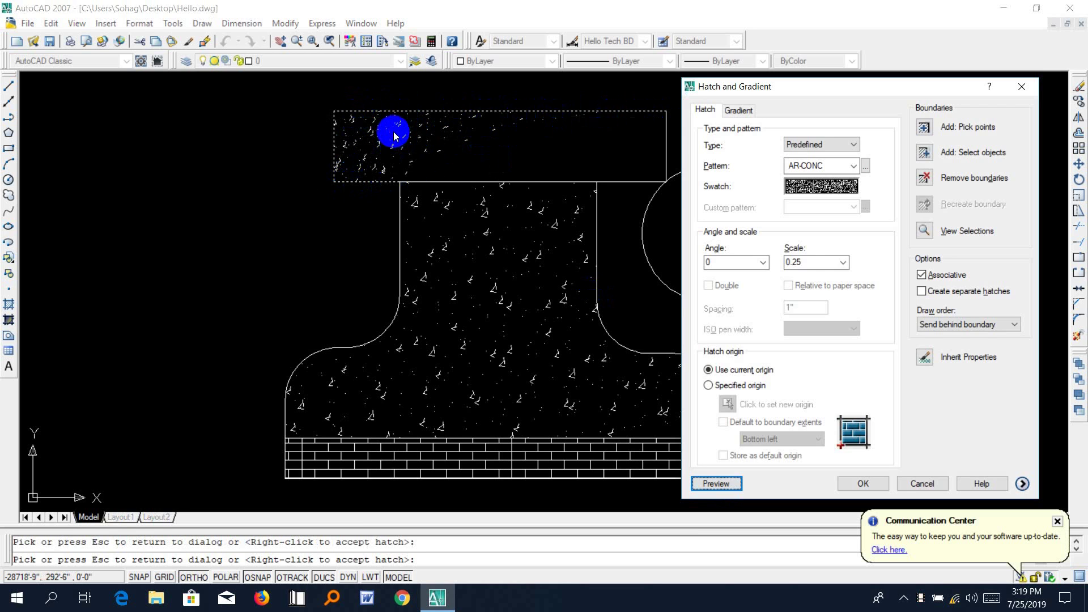
- Switch the top rectangle's hatch pattern to ANSI32 and preview the diagonal lines
left_click(865, 165)
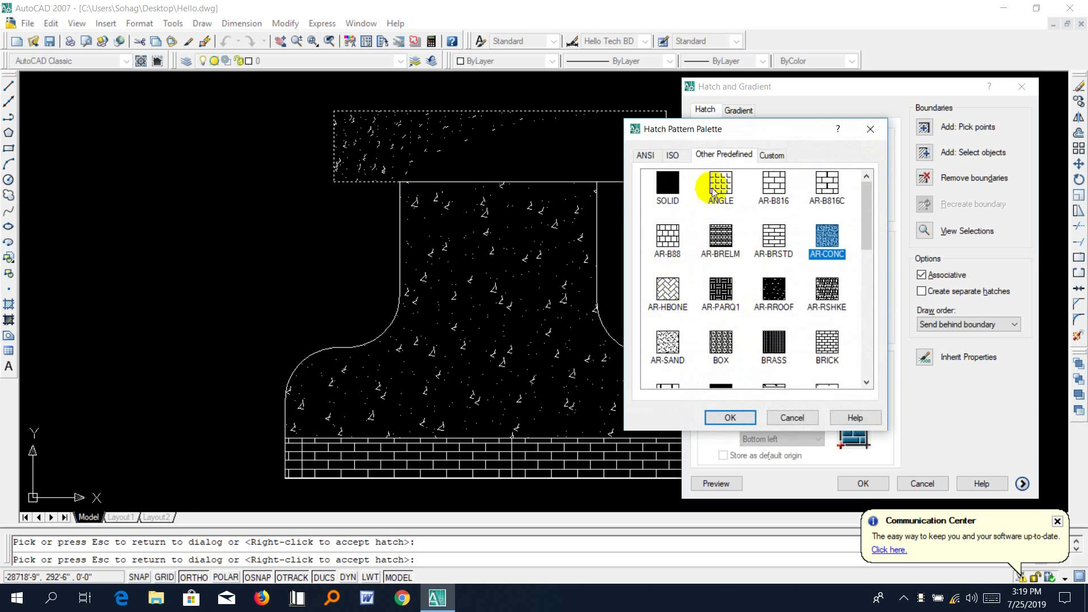
left_click(677, 158)
left_click(643, 157)
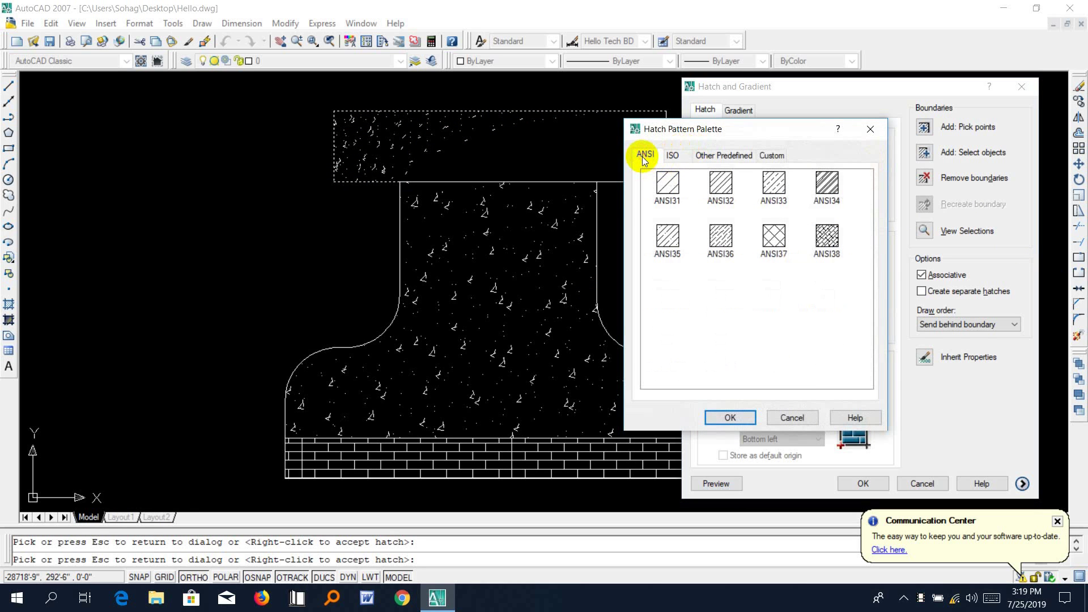
left_click(726, 185)
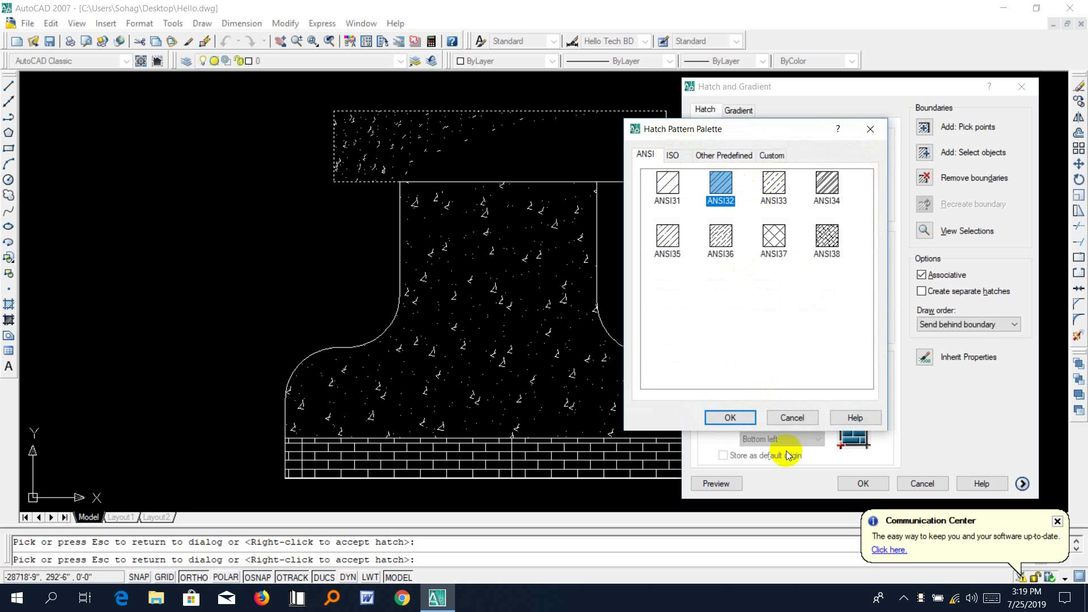
left_click(729, 418)
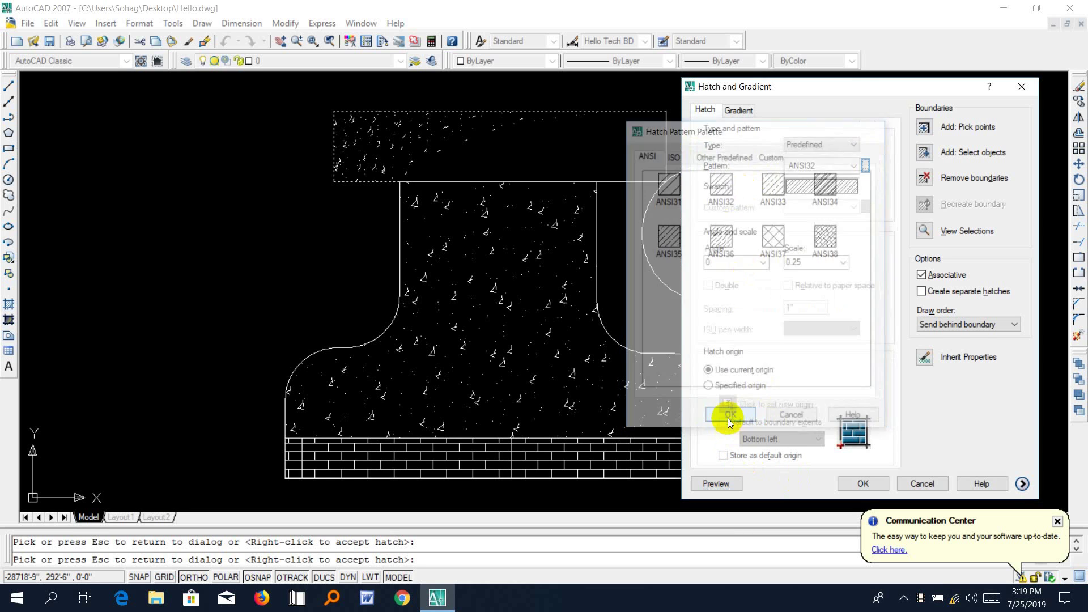
left_click(715, 483)
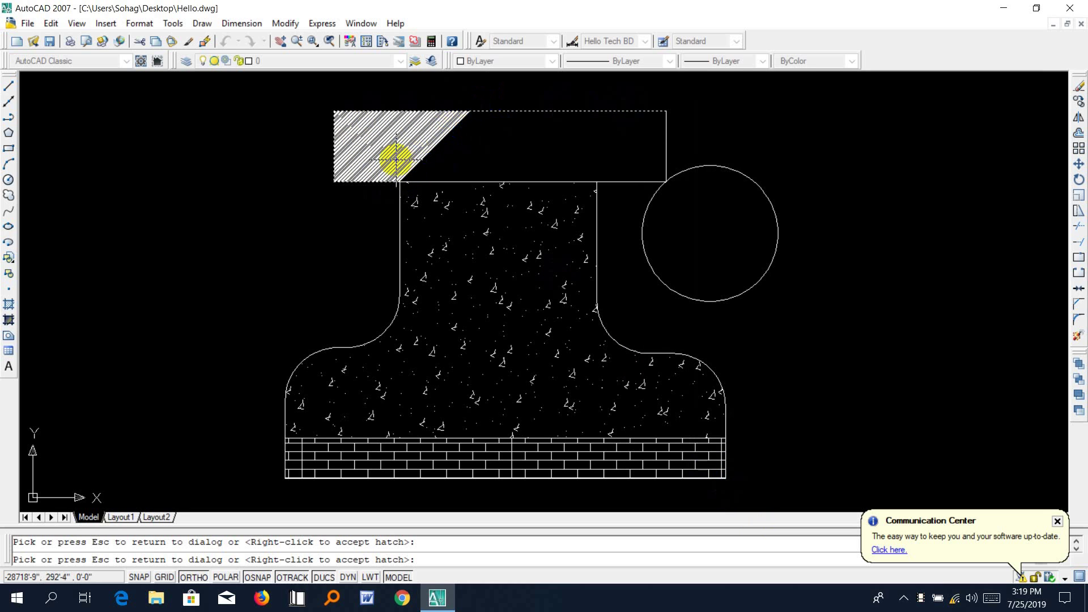
key("Escape")
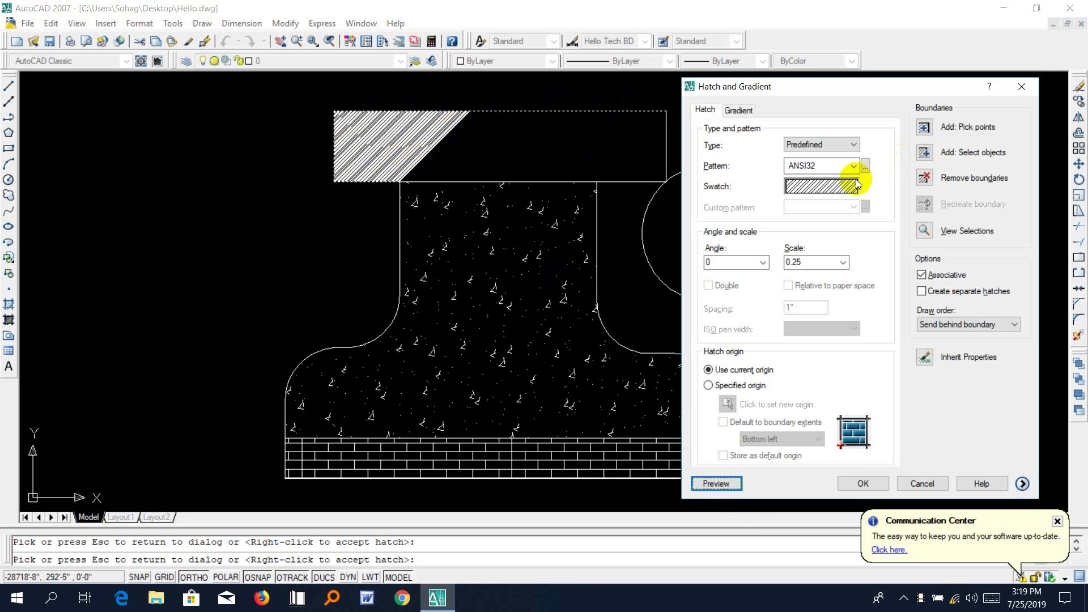
- Switch the pattern to AR-HBONE from Other Predefined and preview the herringbone fill
left_click(865, 167)
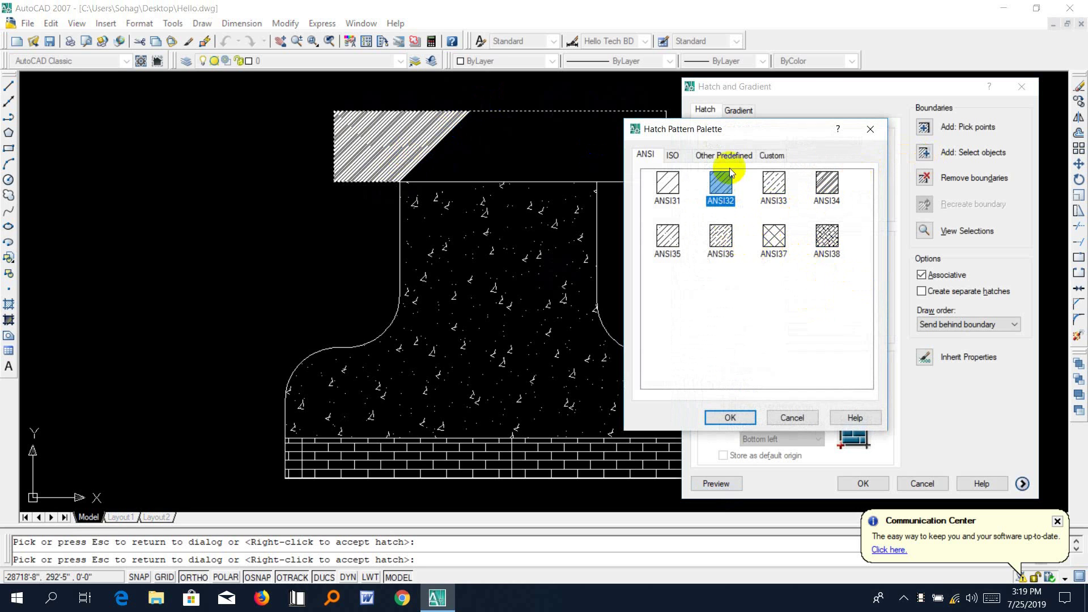
left_click(718, 151)
left_click(667, 290)
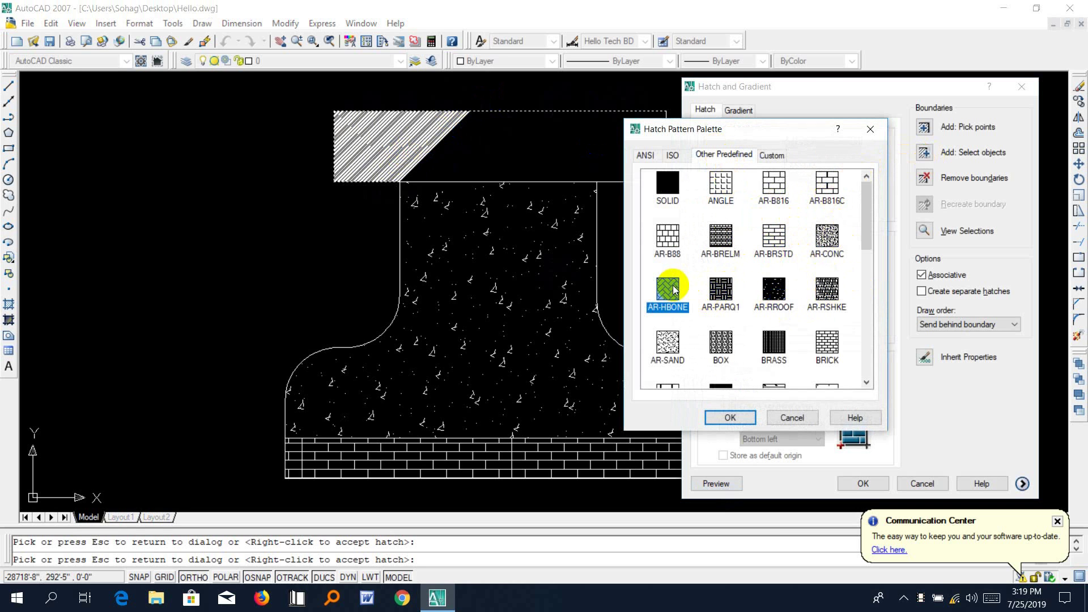
left_click(729, 417)
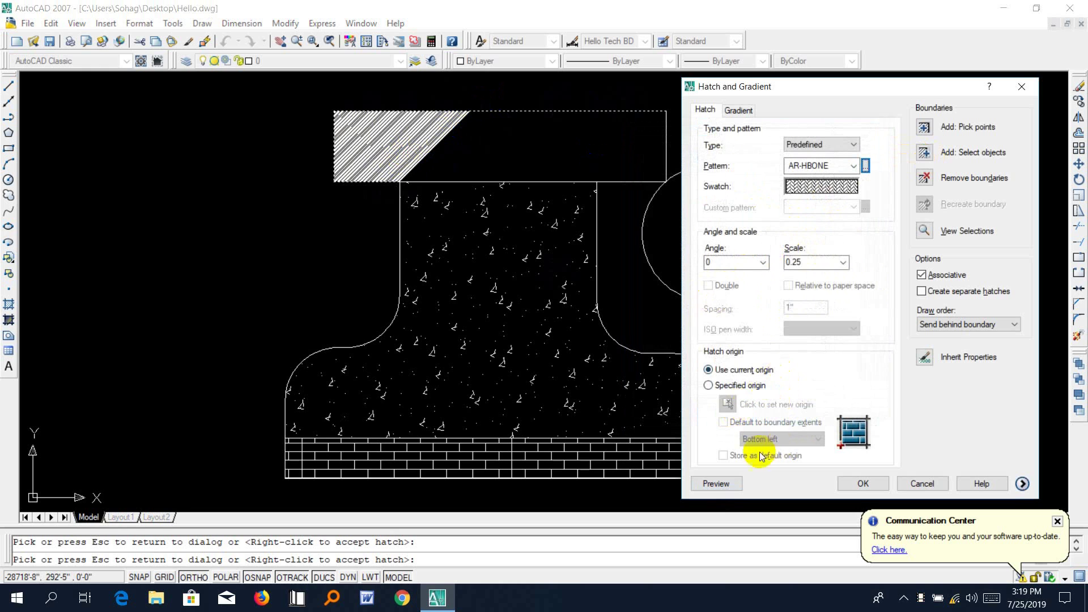
left_click(715, 482)
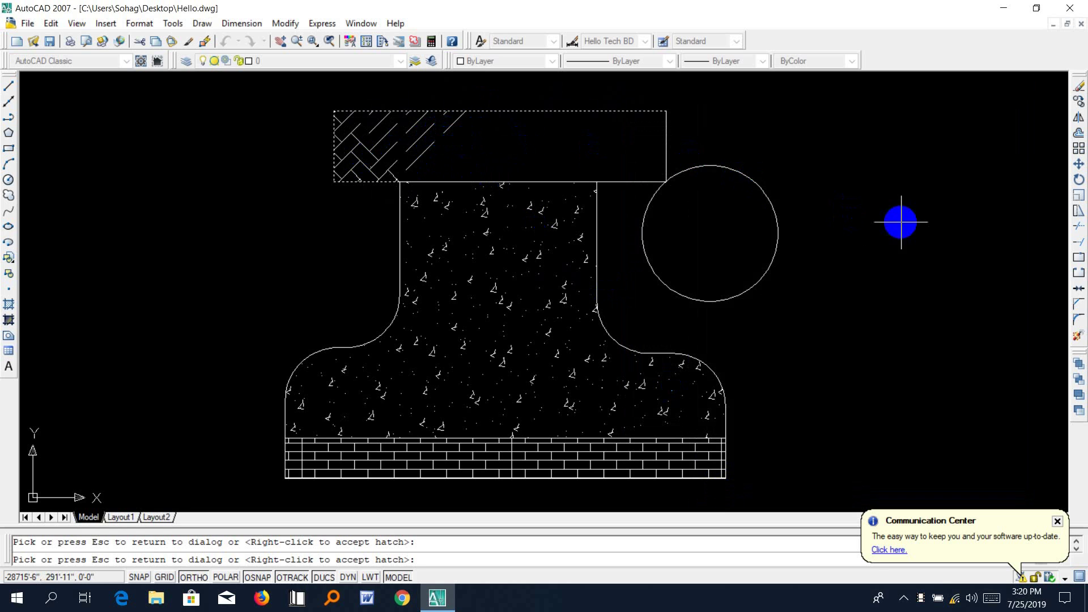
left_click(898, 223)
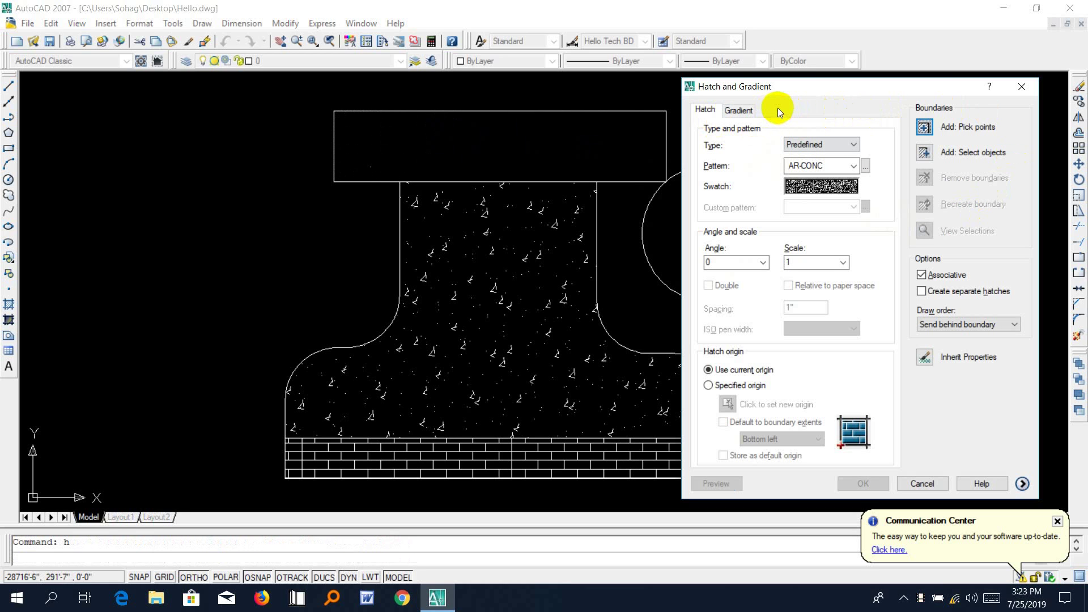
- Pick inside the circle and preview a one-colour blue spherical gradient fill
left_click(739, 111)
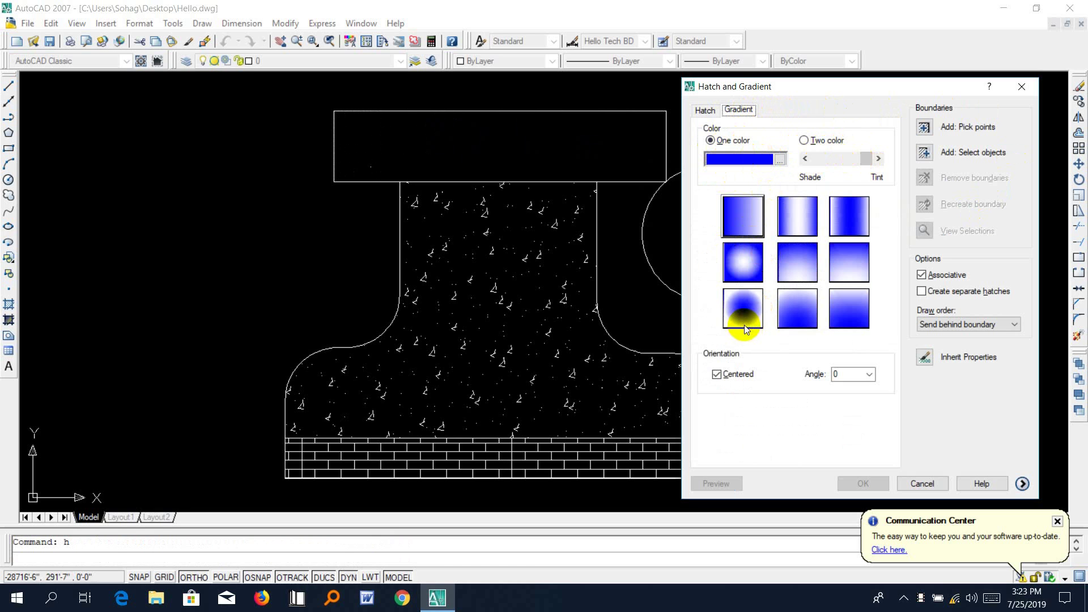
left_click(924, 127)
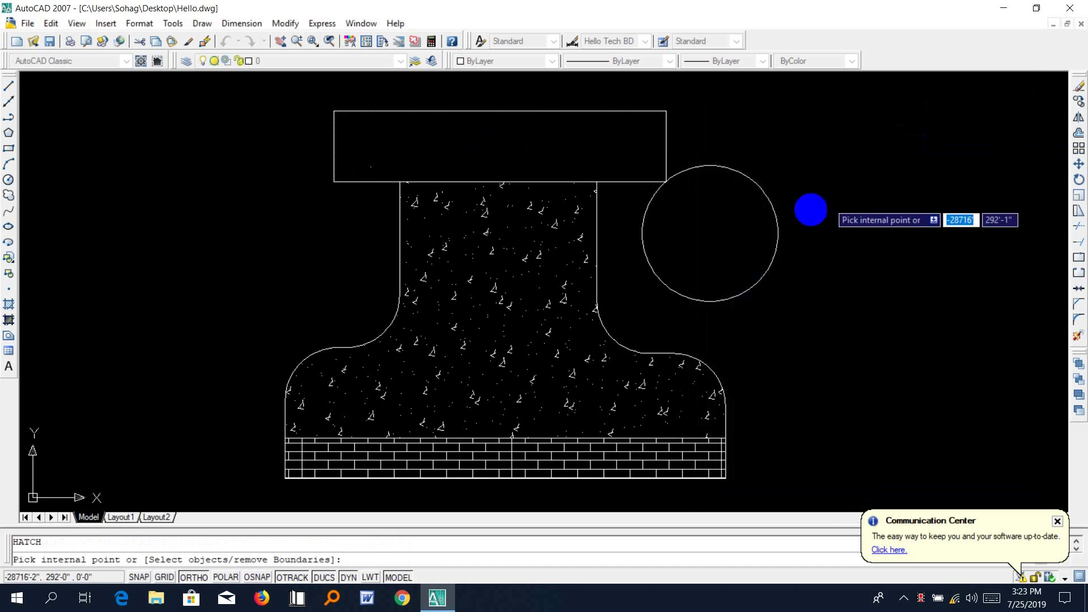
left_click(711, 228)
key("Return")
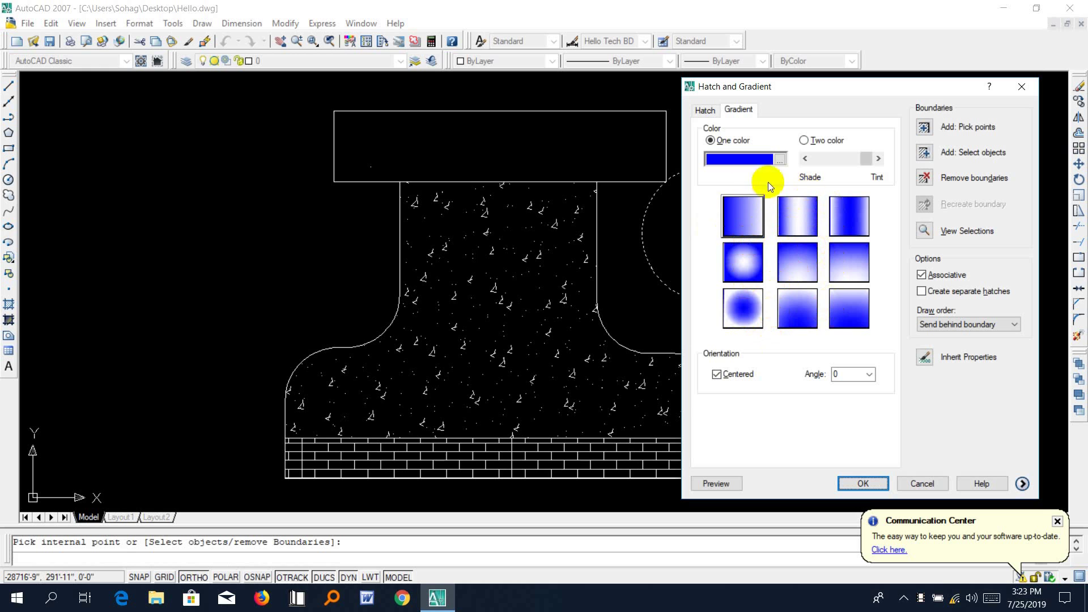
left_click(751, 267)
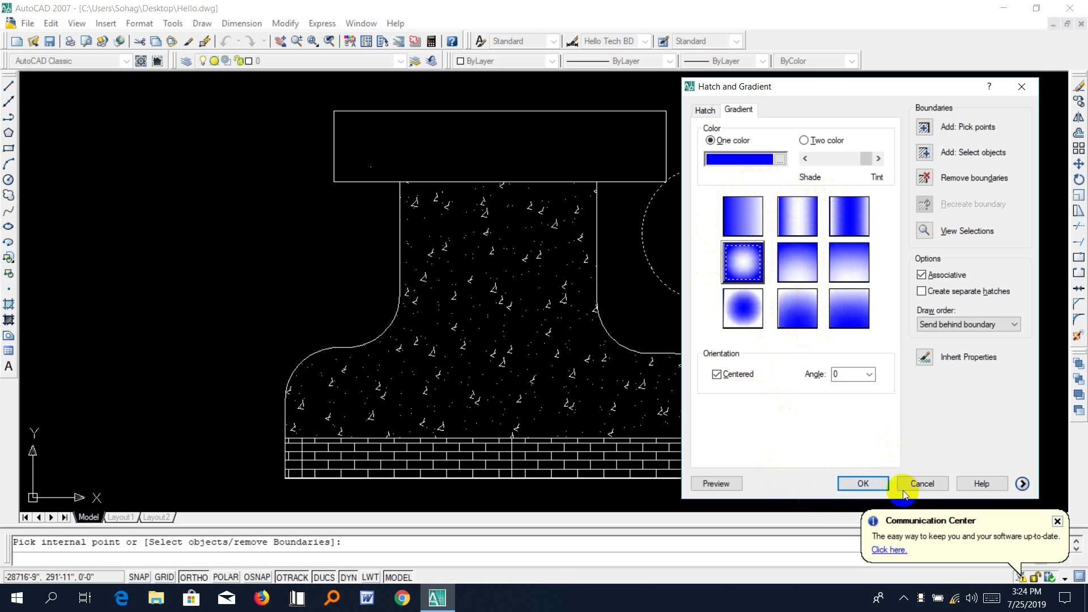
left_click(734, 485)
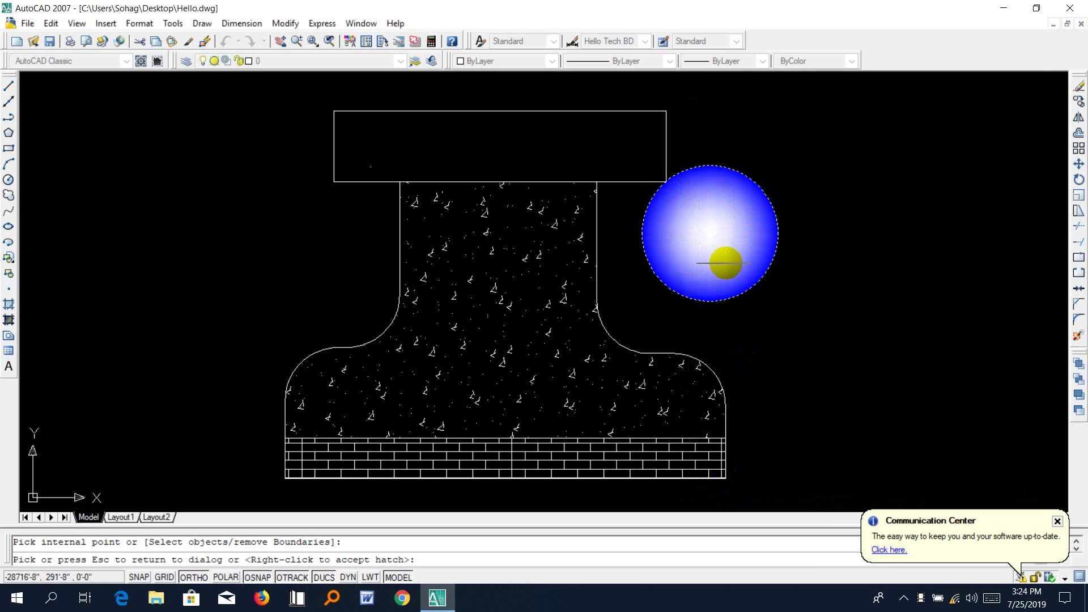
left_click(731, 221)
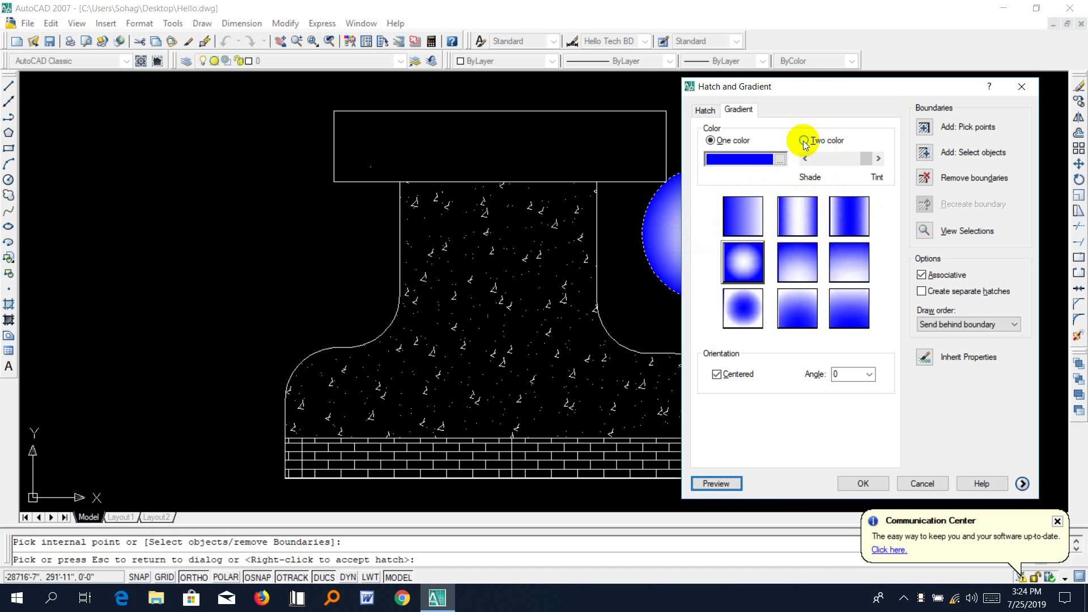
- Switch the gradient to two colours and set Color 1 to red (222,2,6)
left_click(804, 140)
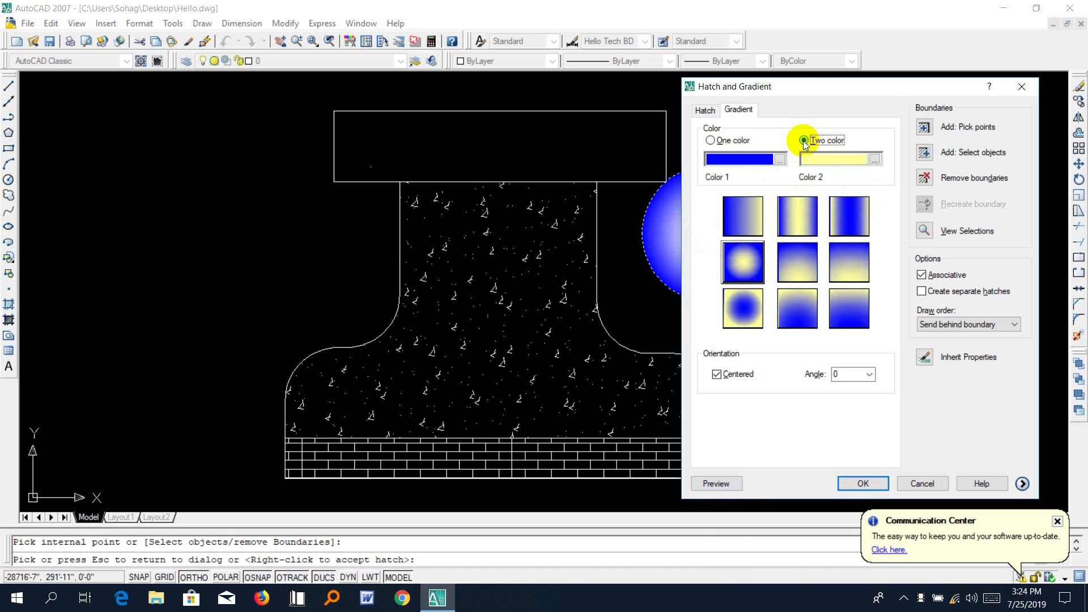
left_click(779, 160)
left_click_drag(793, 242, 749, 232)
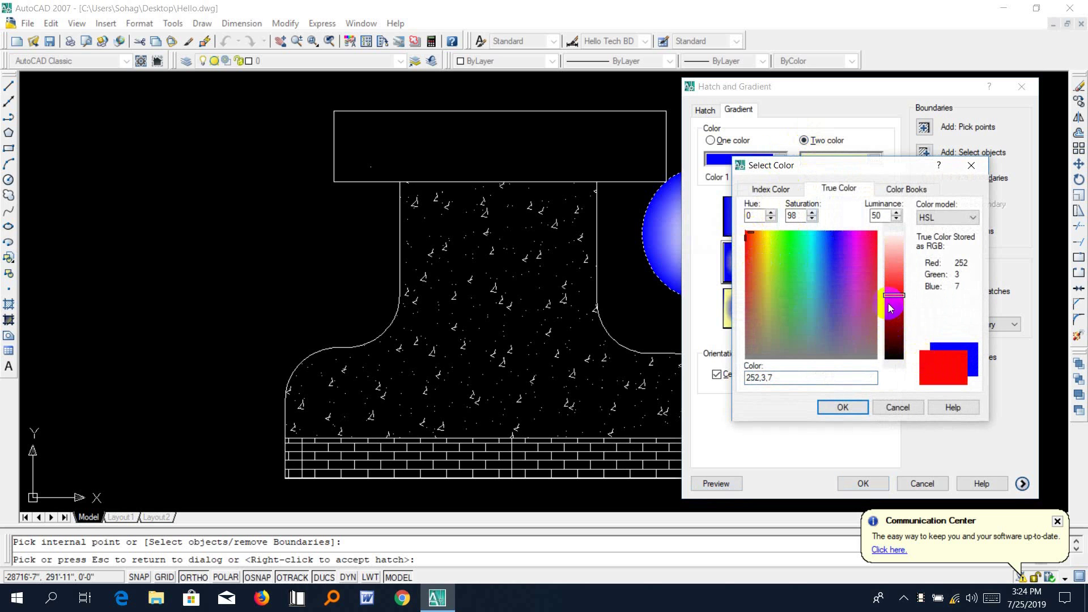
mouse_move(894, 295)
left_mouse_down()
mouse_move(899, 235)
mouse_move(901, 306)
left_mouse_up()
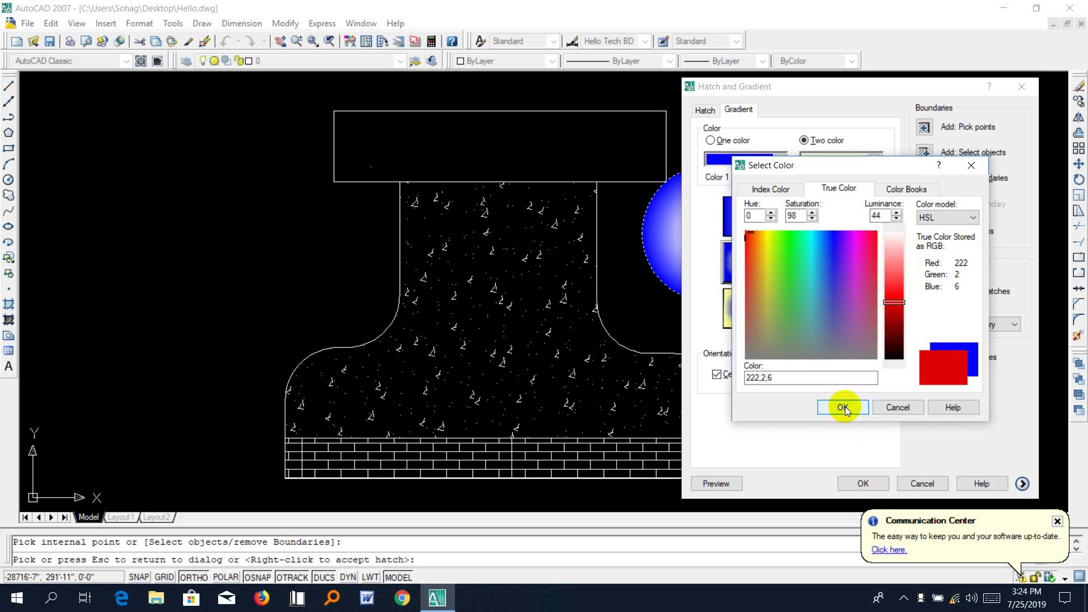
left_click(974, 217)
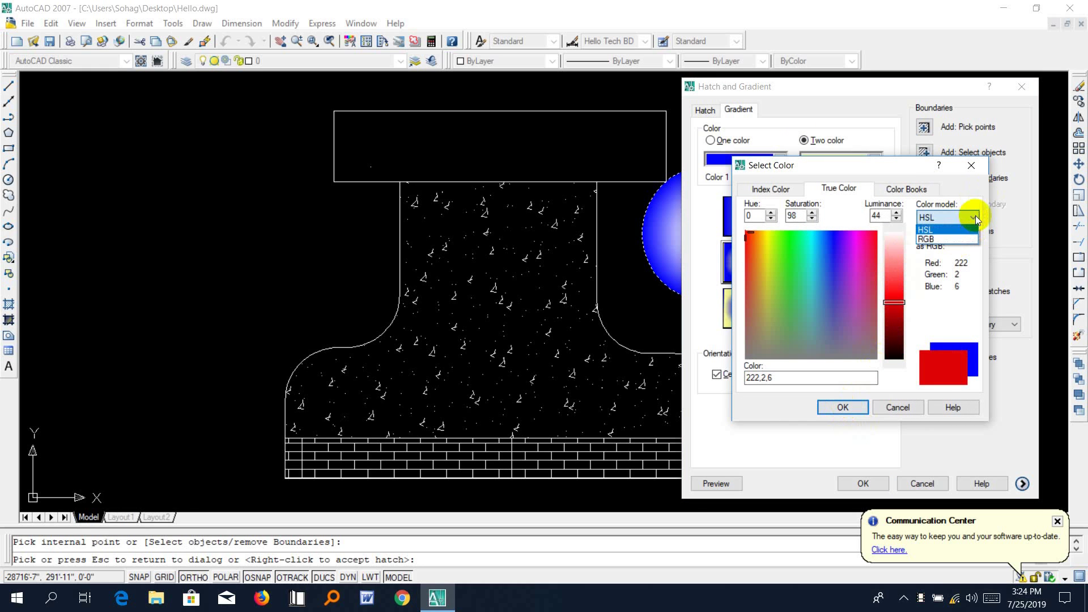
left_click(963, 239)
left_click(957, 217)
left_click(949, 227)
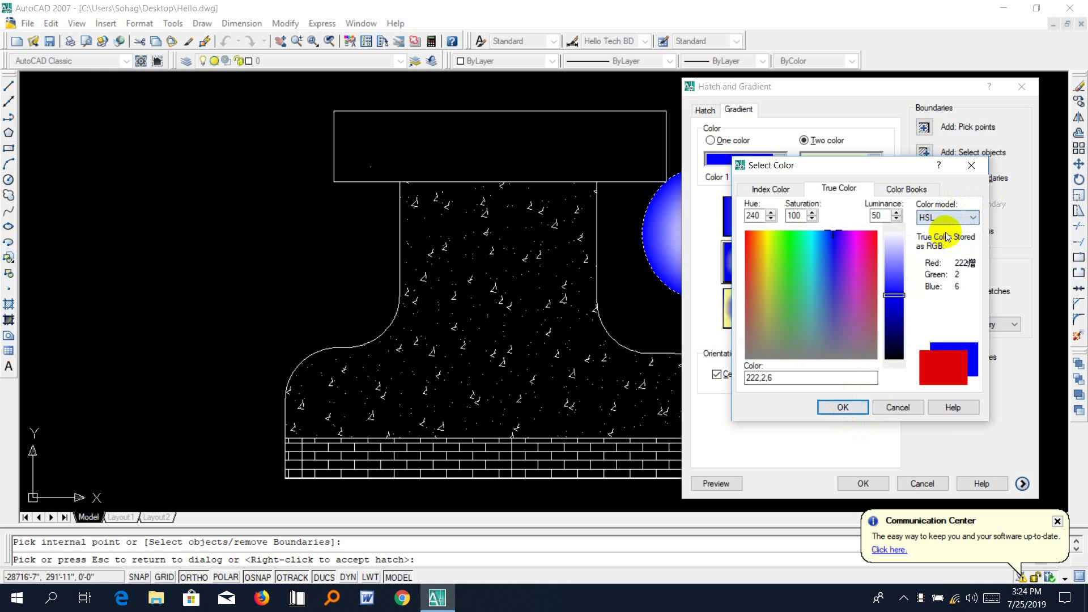
left_click(843, 407)
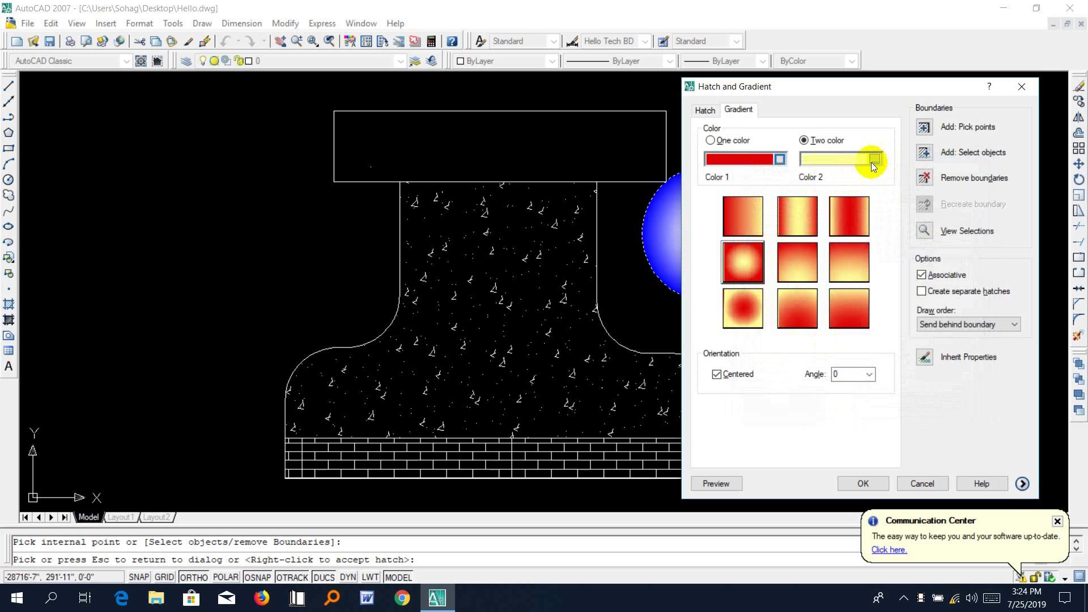
- Set Color 2 to yellow (231,213,19) by lowering the luminance in the True Color picker
left_click(875, 160)
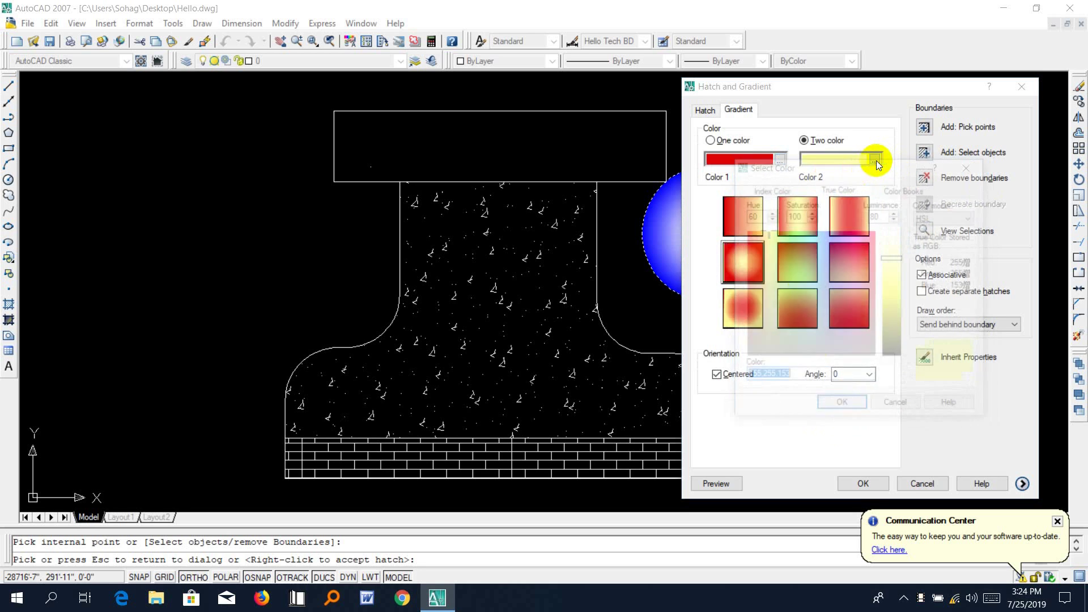
left_click_drag(767, 250, 765, 248)
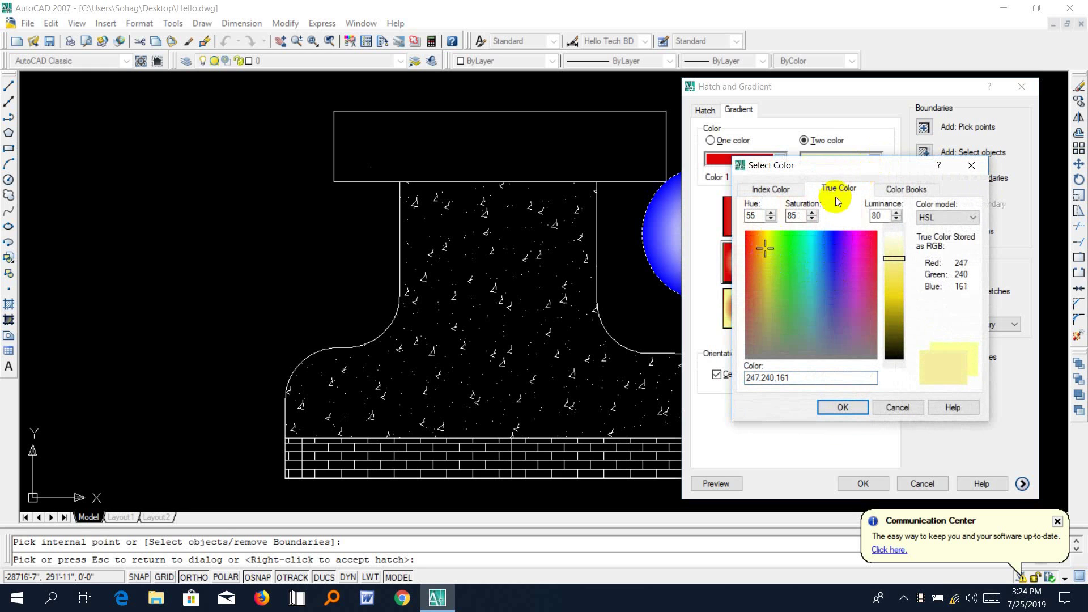
left_click_drag(894, 259, 882, 298)
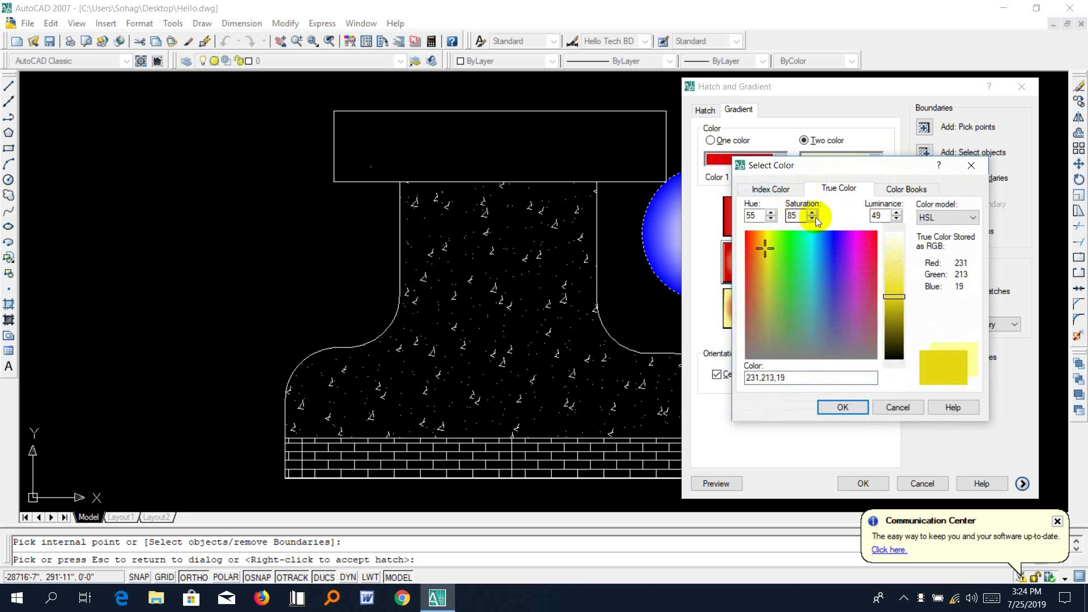
left_click(780, 189)
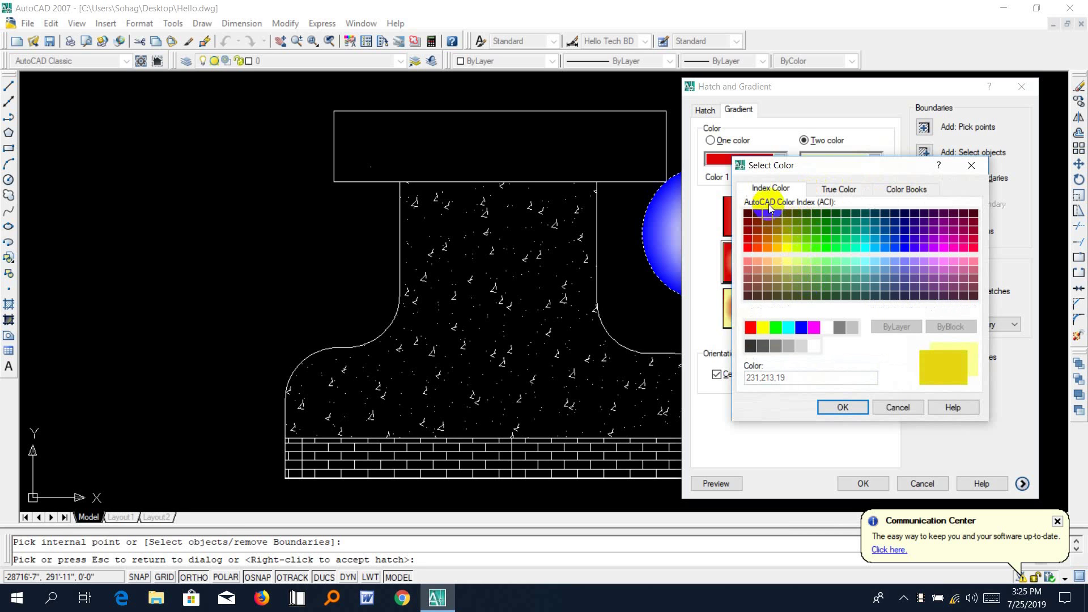
left_click(913, 189)
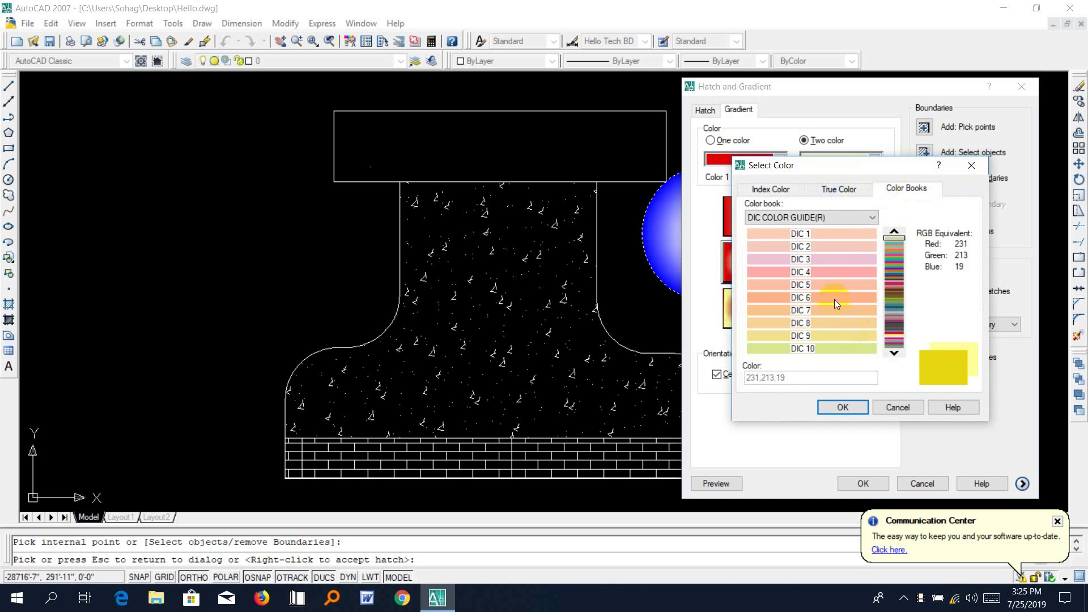
left_click(844, 189)
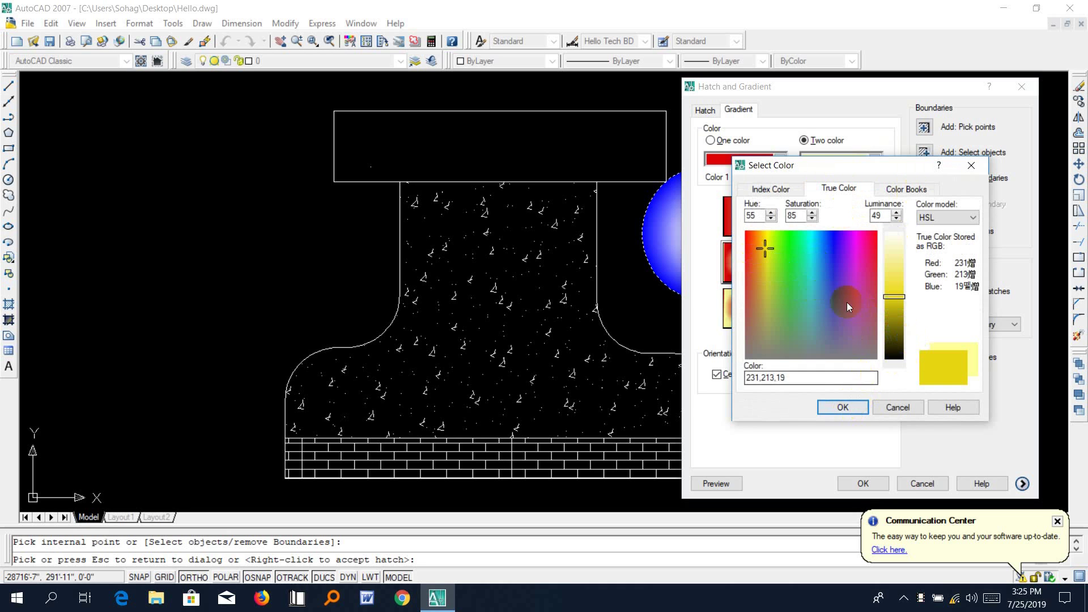
left_click(849, 407)
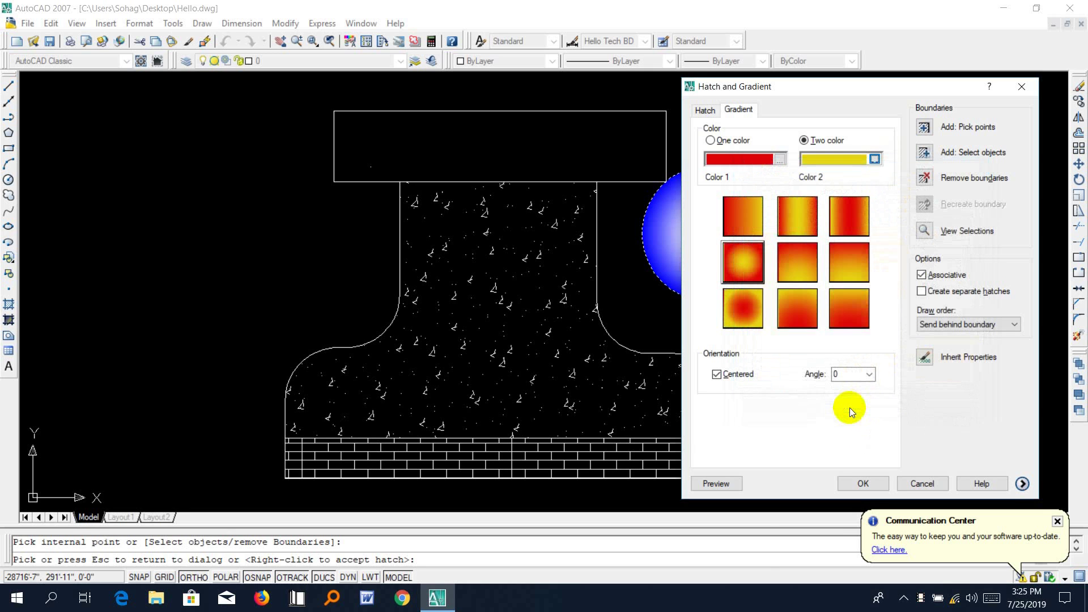
- Try radial gradient swatches and preview them on the circle
left_click(748, 272)
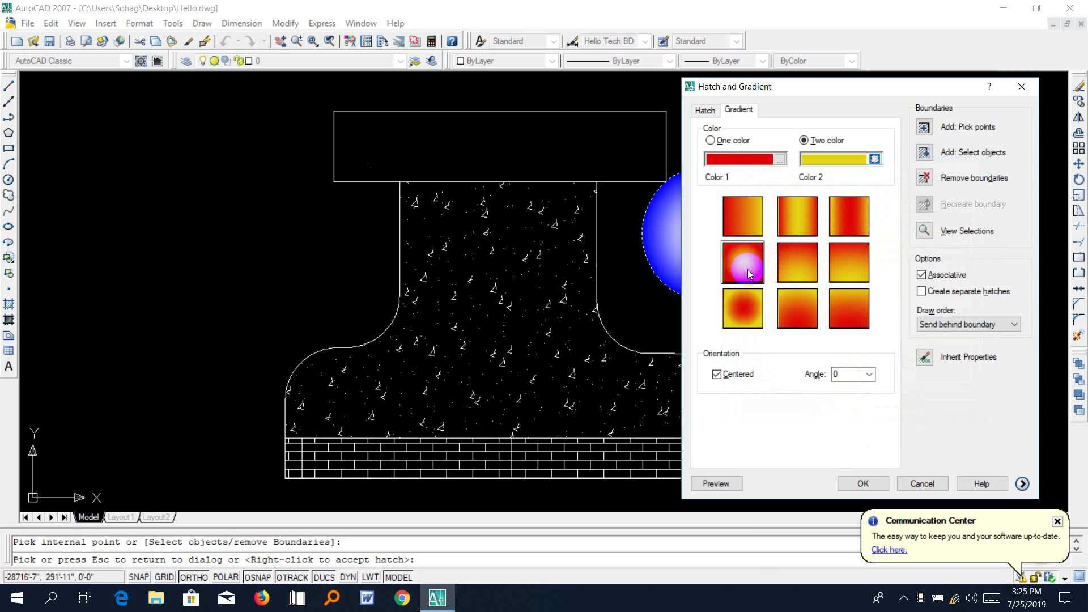
left_click(743, 268)
left_click(740, 258)
left_click(736, 261)
left_click(743, 308)
left_click(717, 483)
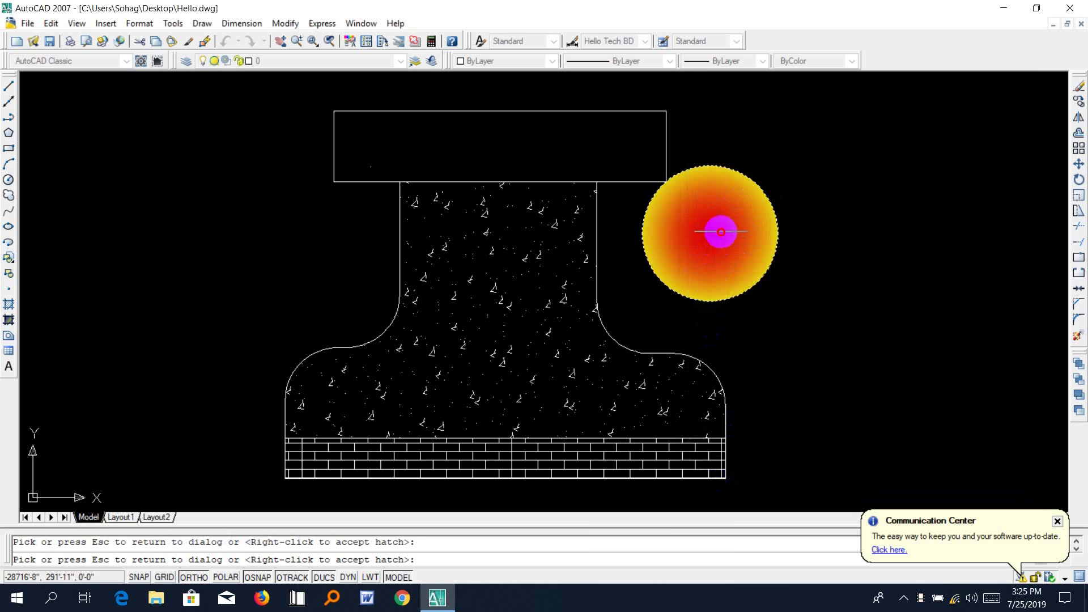
left_click(721, 233)
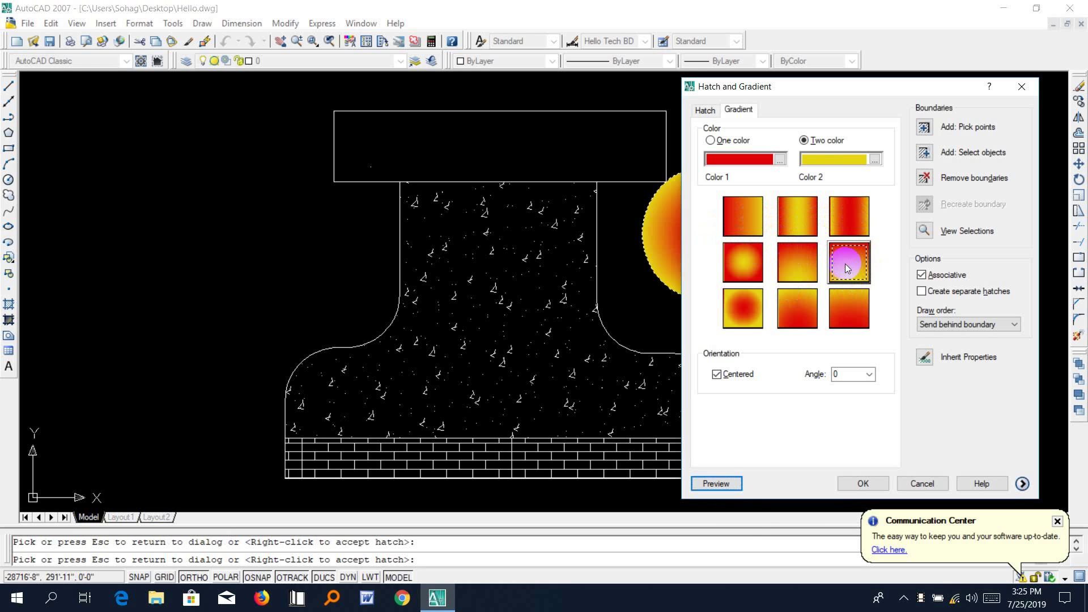
- Preview the top-to-bottom red-to-yellow linear gradient and apply it to the circle
left_click(716, 483)
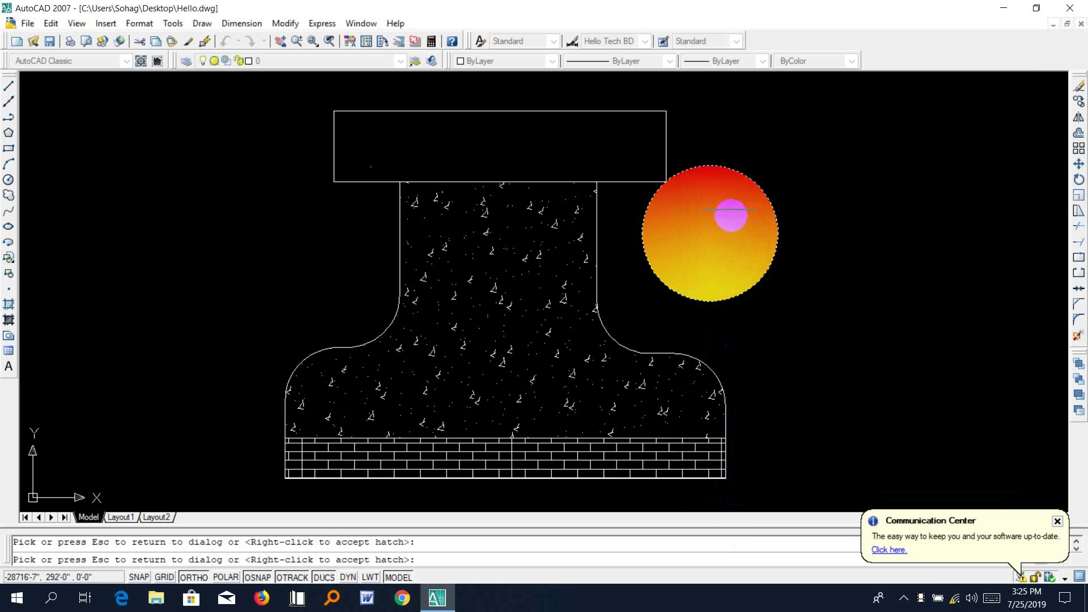
left_click(712, 258)
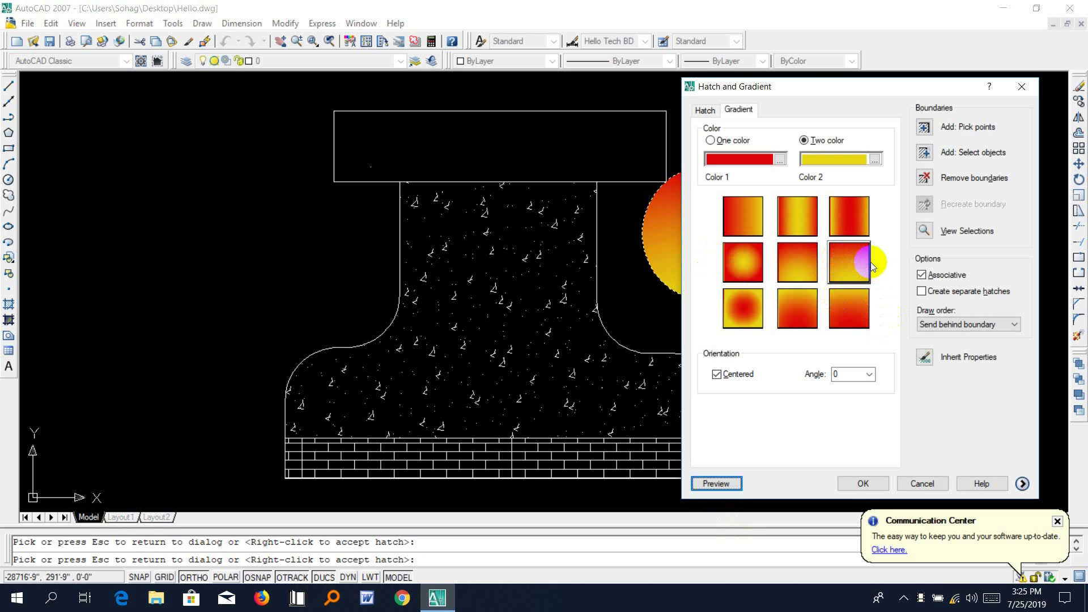
left_click(862, 483)
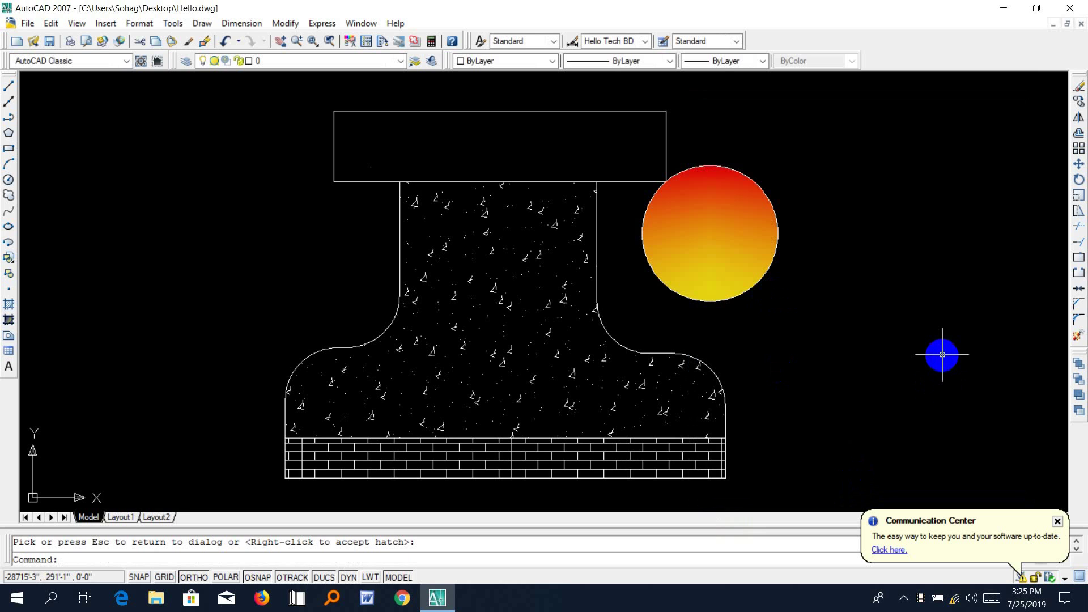
right_click(943, 354)
- Delete the circle's old gradient fill and select the circle as the new gradient boundary
left_click(724, 236)
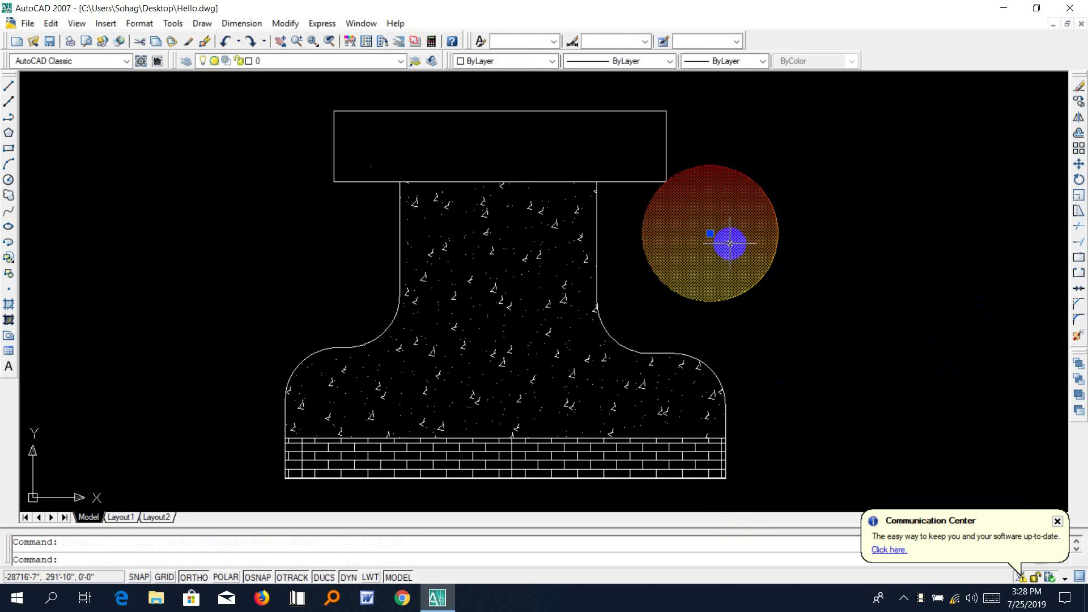
key("Delete")
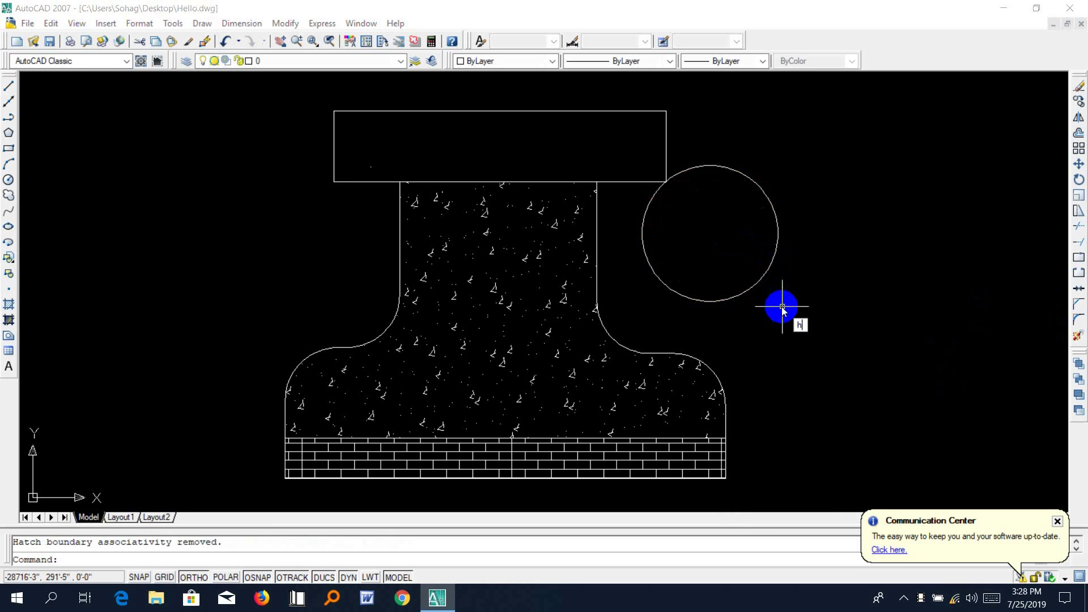
type("h")
key("Return")
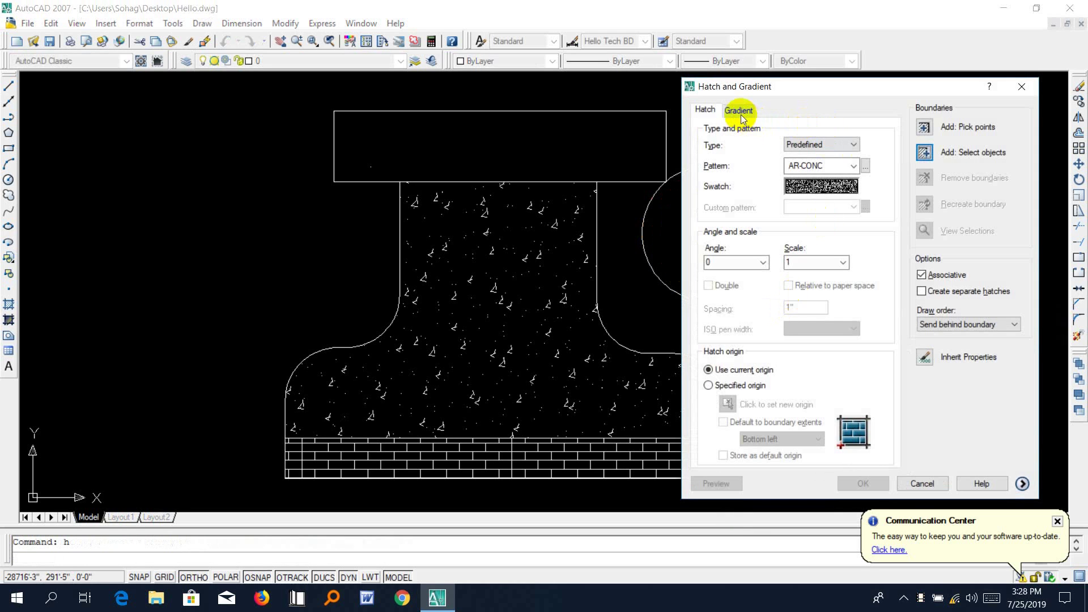
left_click(738, 110)
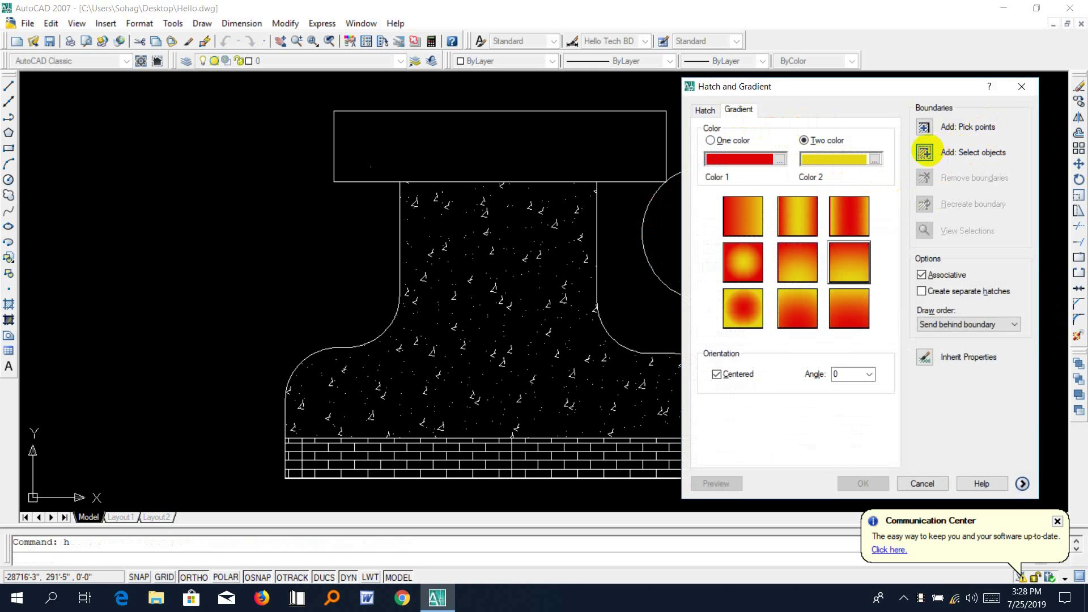
left_click(924, 151)
left_click(778, 219)
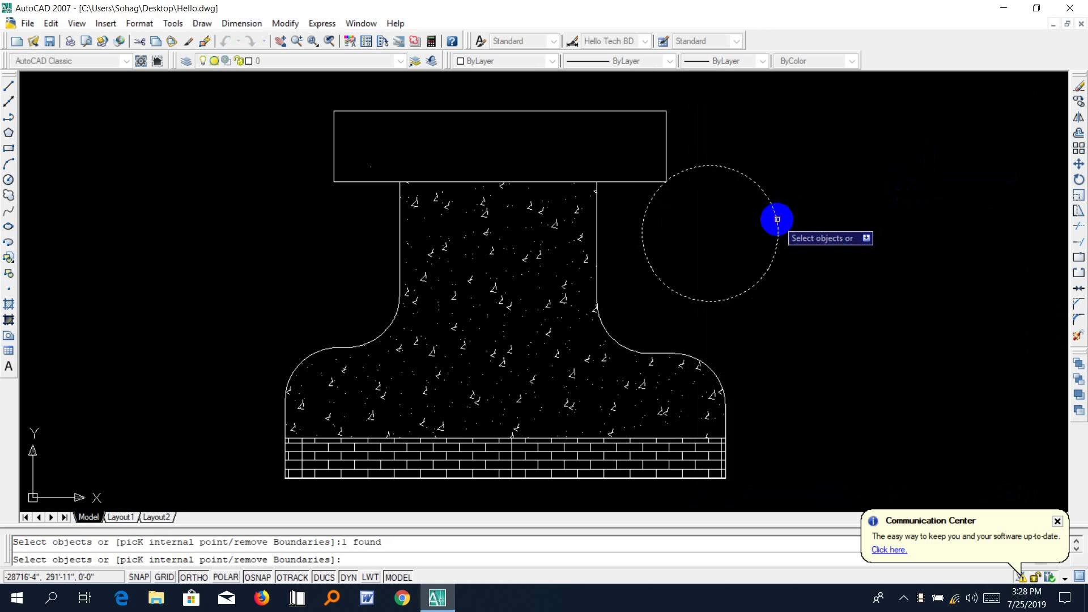
key("Return")
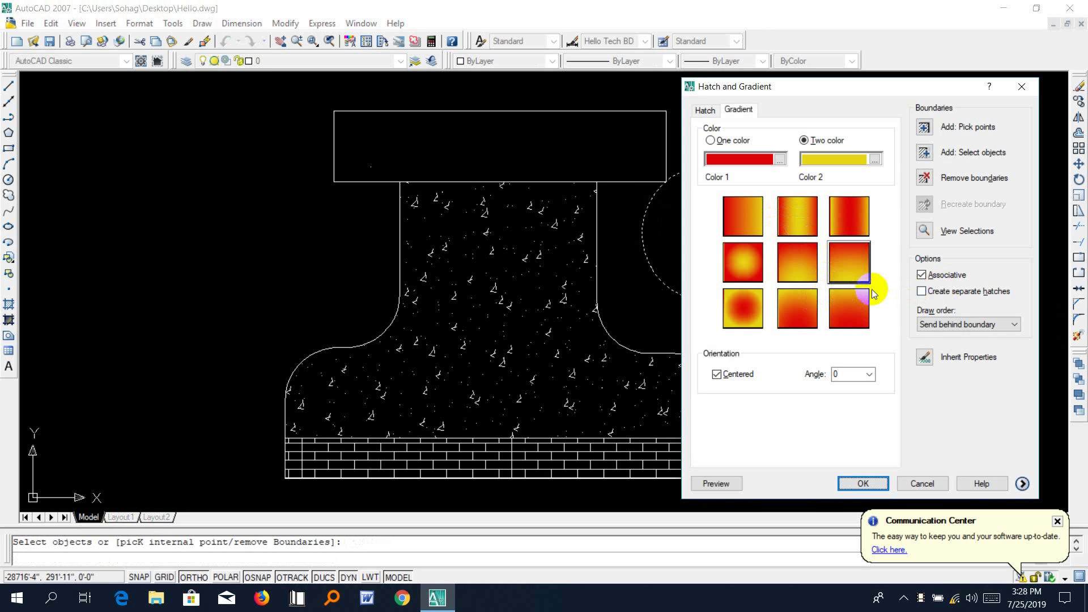
- Preview and apply a linear gradient from yellow at the top to red at the bottom
left_click(851, 303)
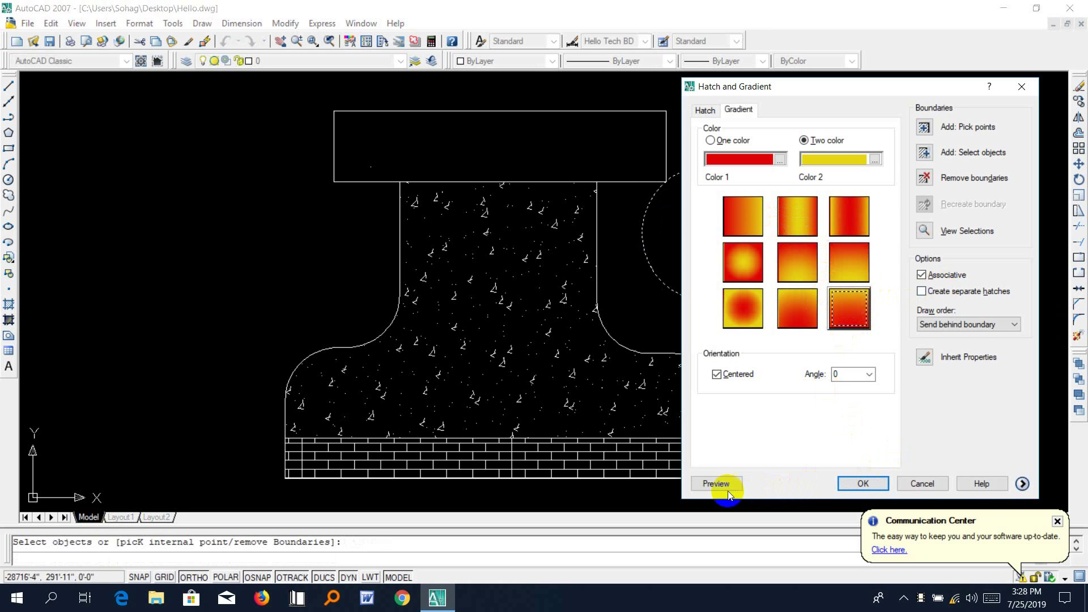
left_click(716, 484)
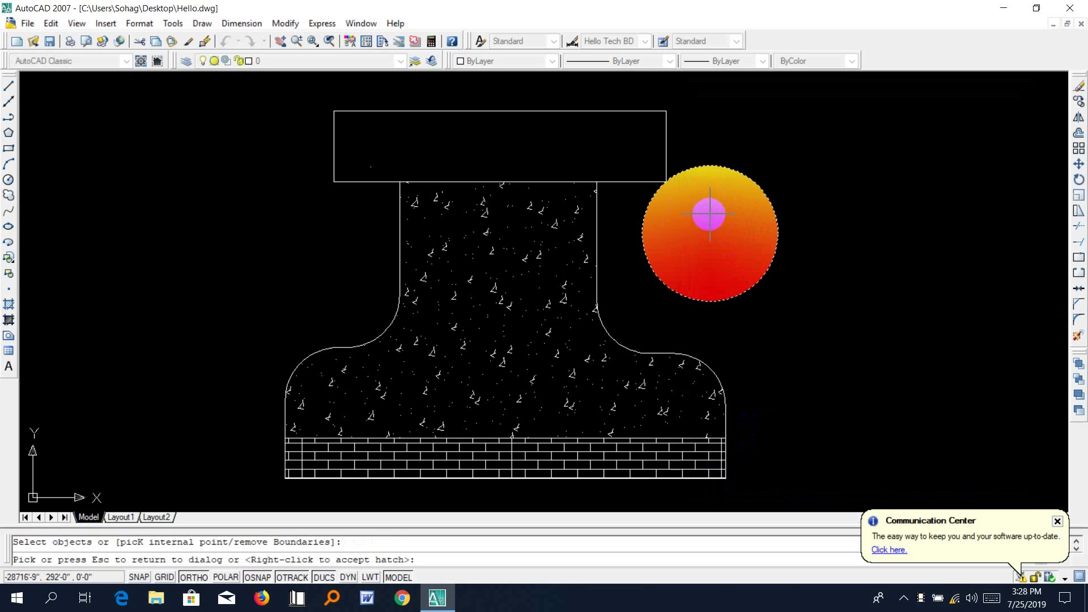
left_click(710, 214)
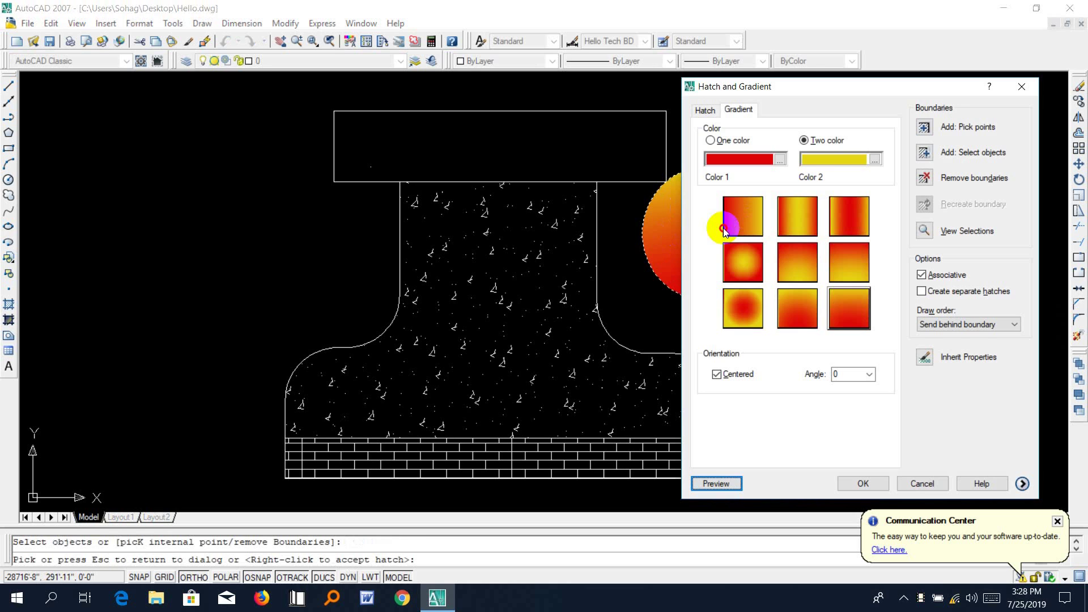
left_click(863, 484)
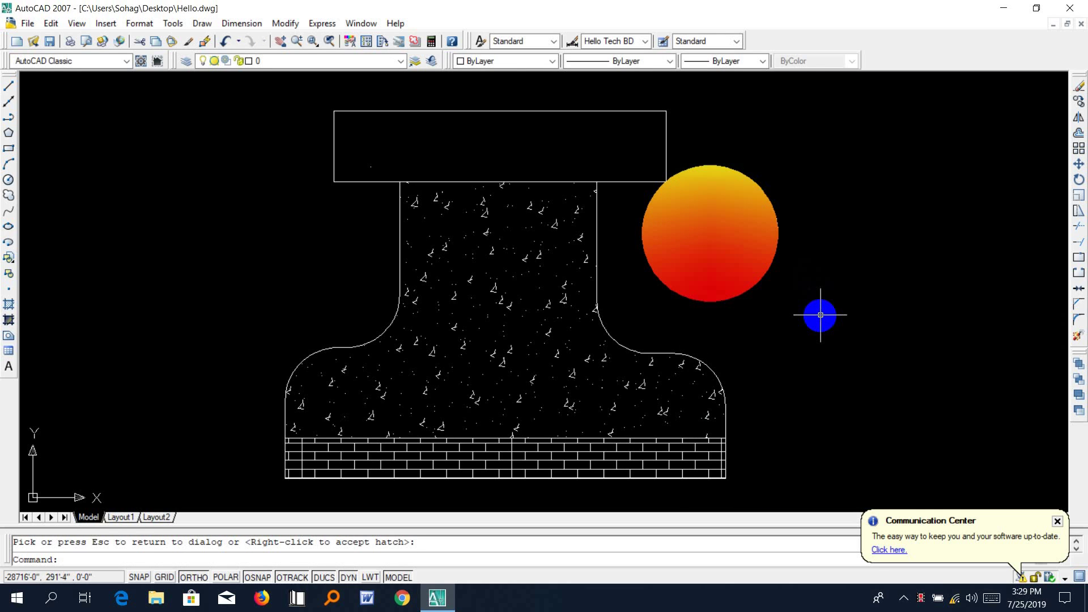